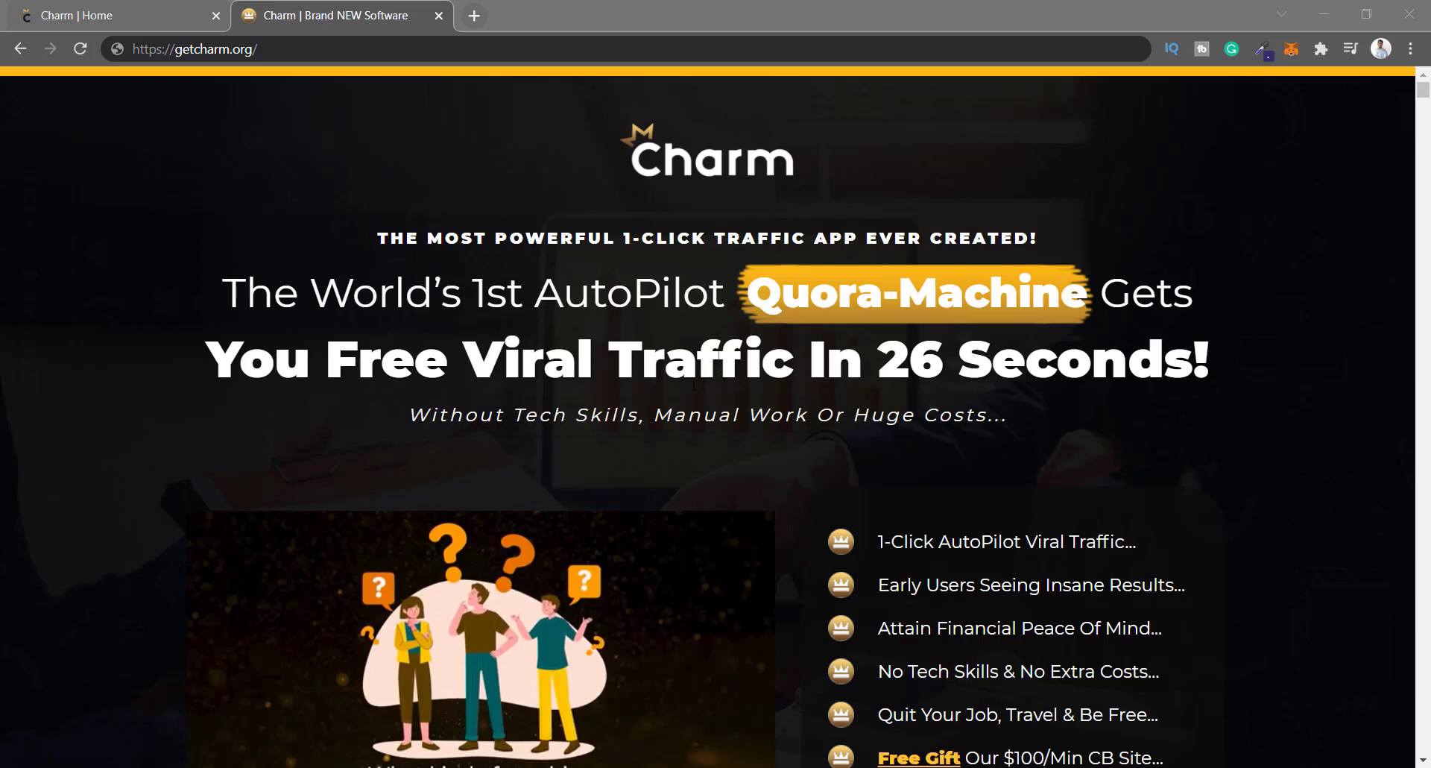
Review the Charm sales page headline about Quora-Machine and its subtitle on tech skills and costs.
click(150, 6)
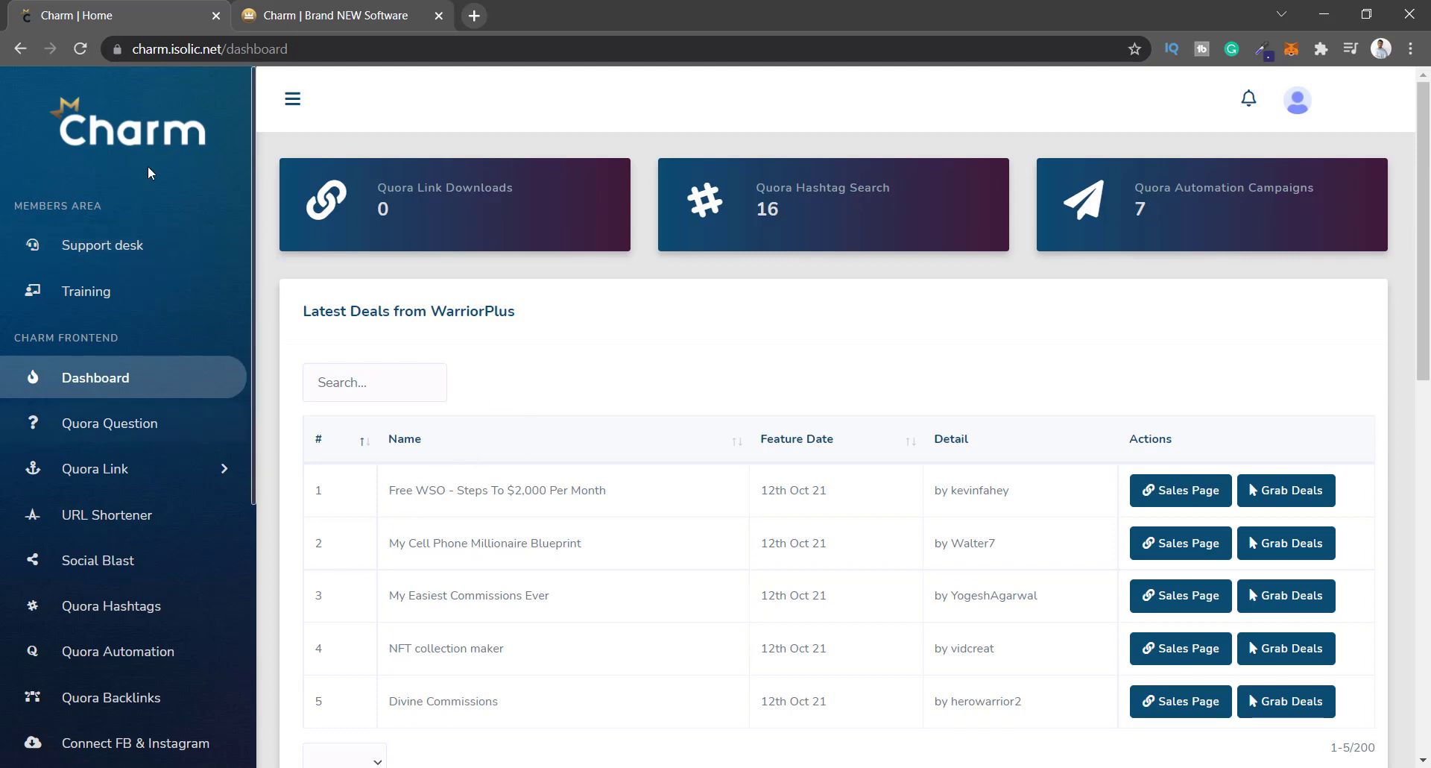
click(302, 6)
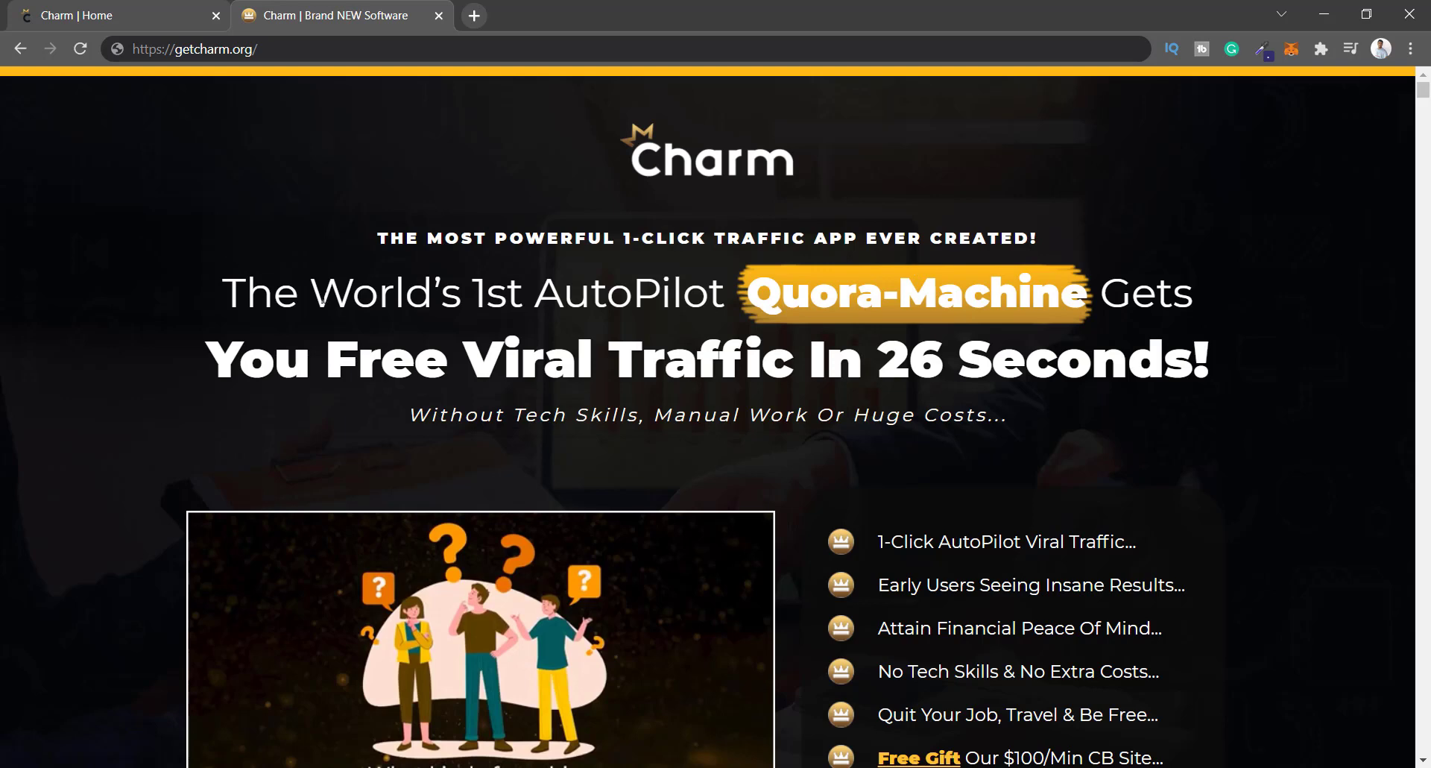
drag(755, 287, 1029, 294)
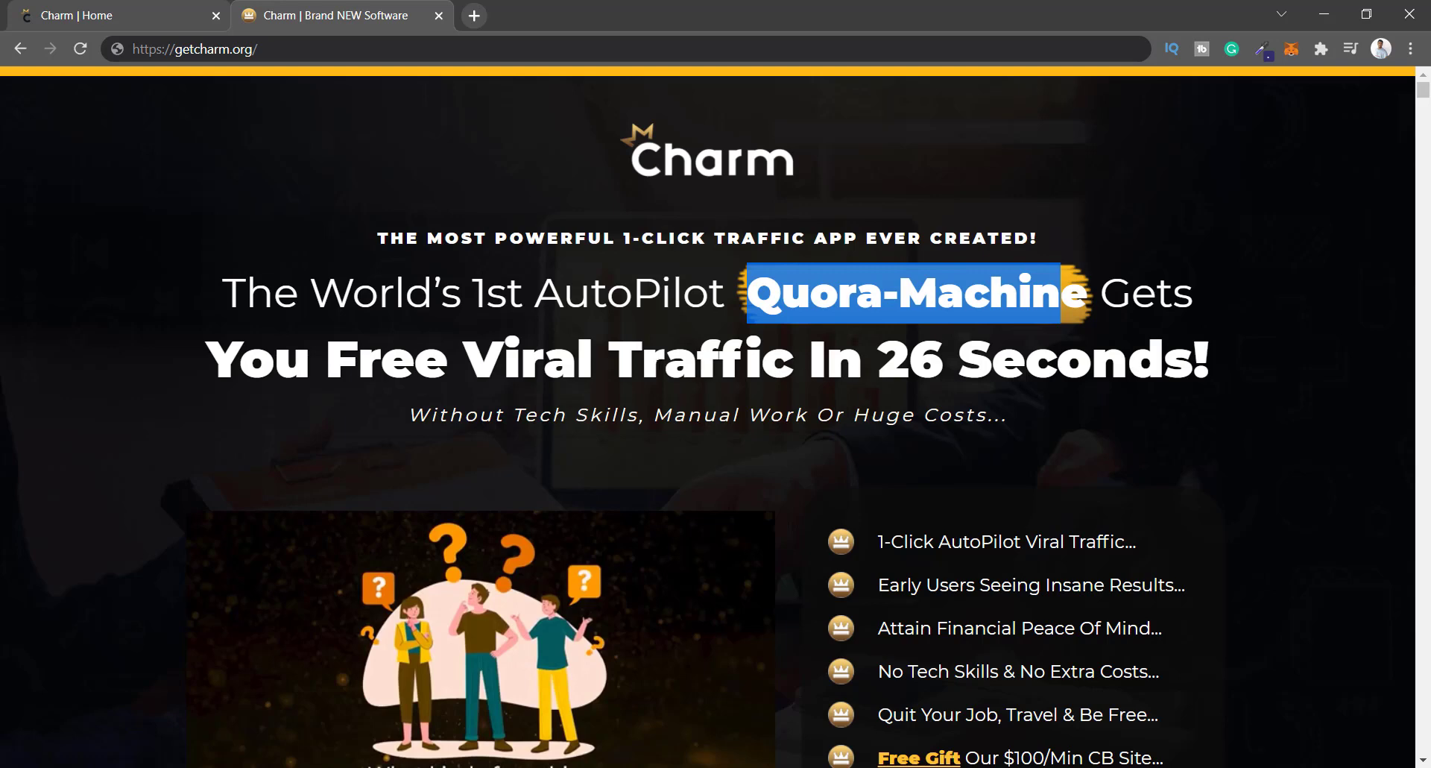
drag(431, 410, 855, 435)
drag(949, 430, 978, 427)
click(978, 426)
scroll(992, 414, down, 3)
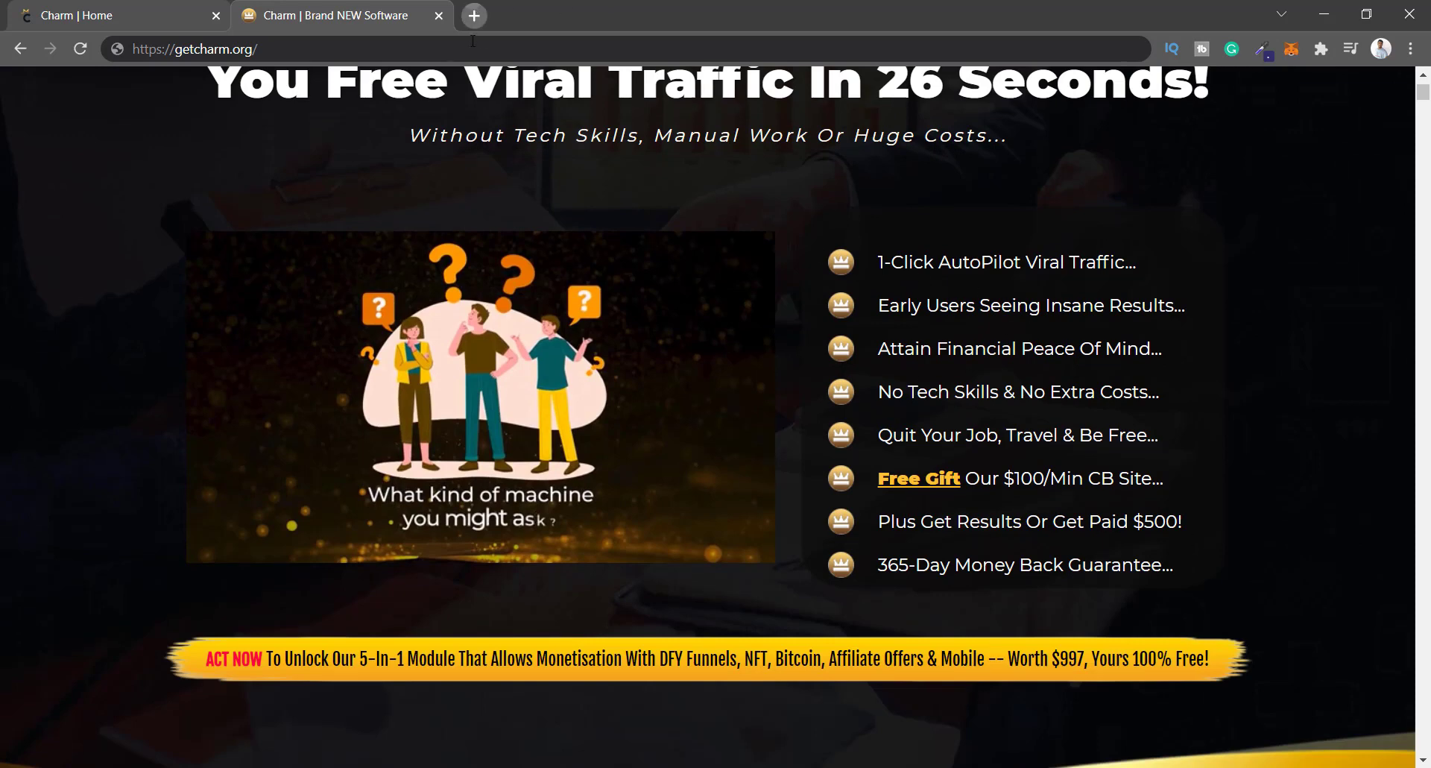
Load quora.com in a new browser tab and bring up its Affiliate Marketing topic page.
click(474, 11)
text(qu)
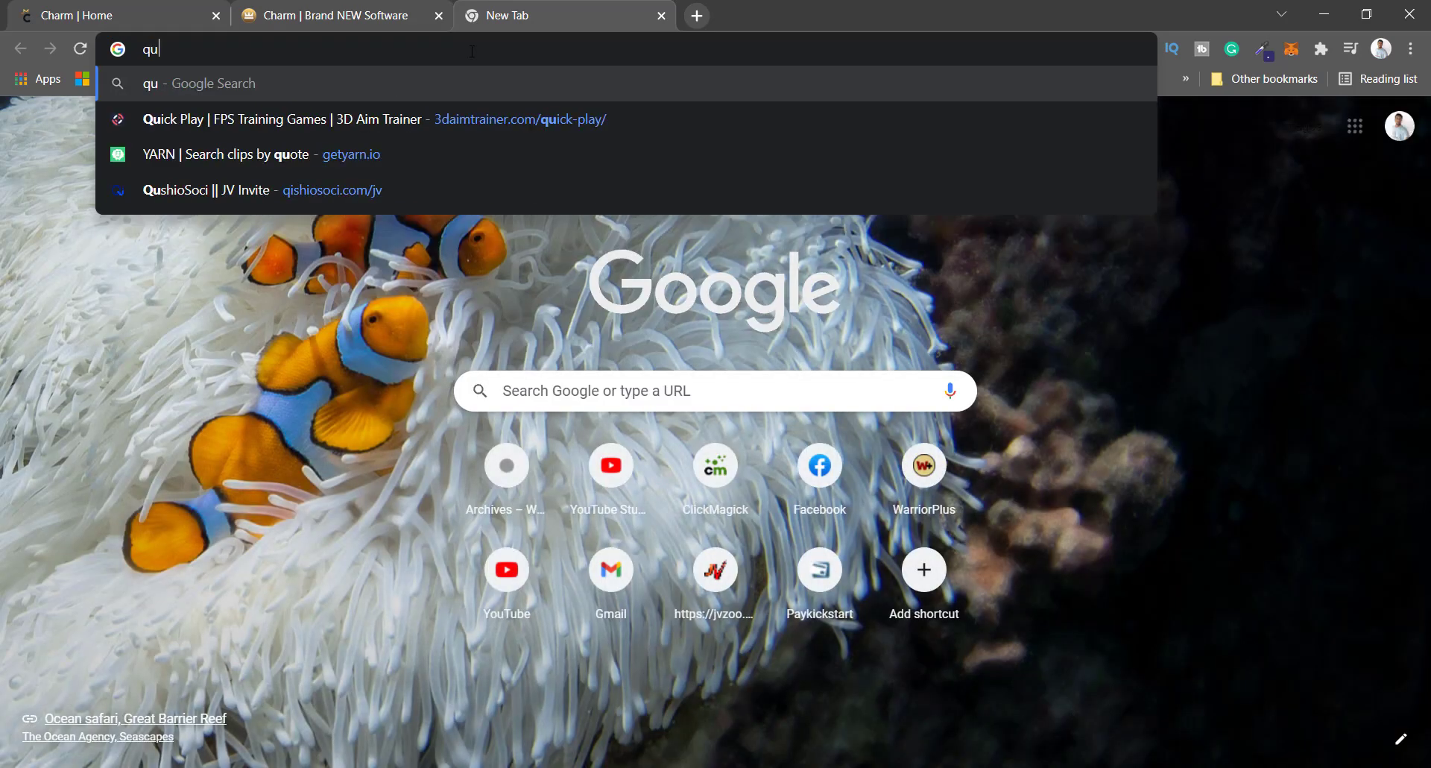
text(ora.com)
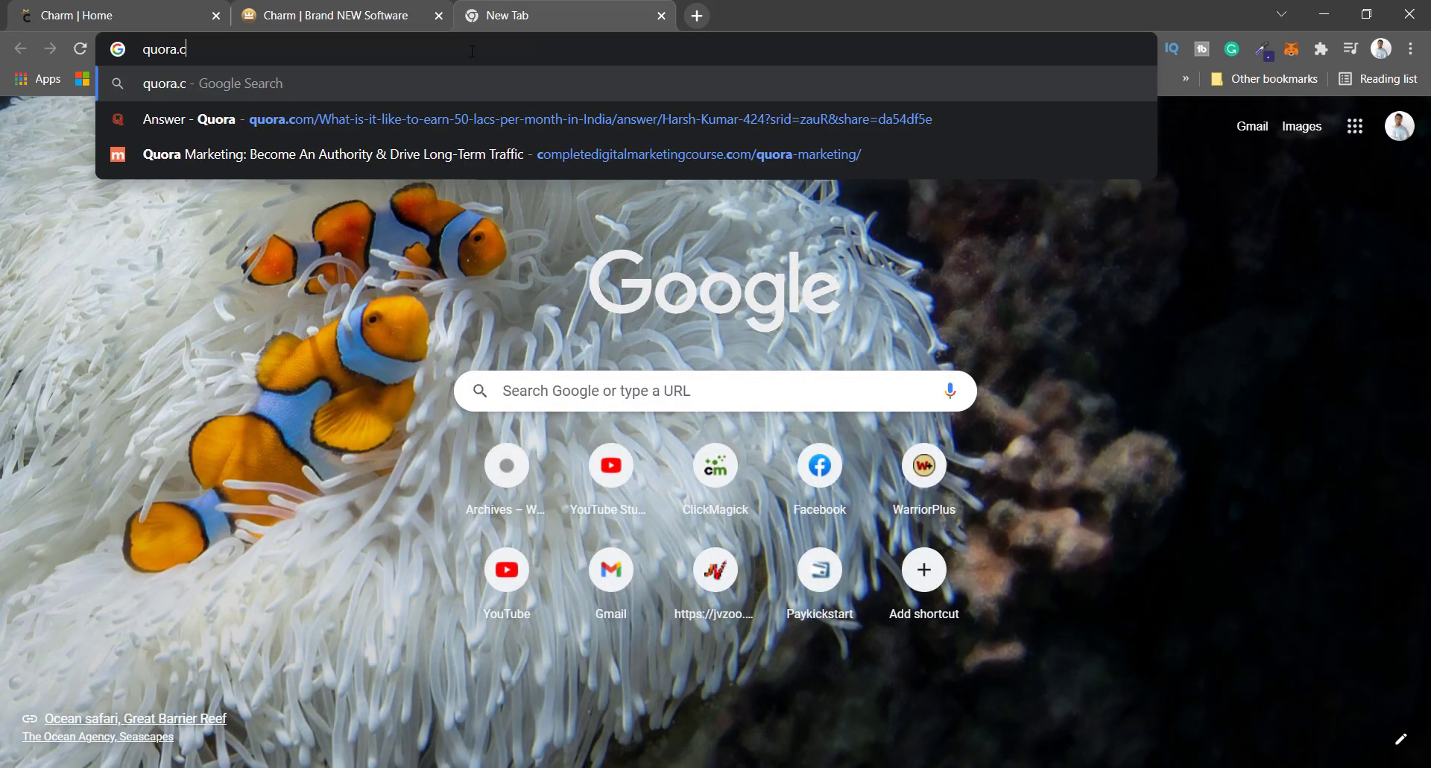
key(Return)
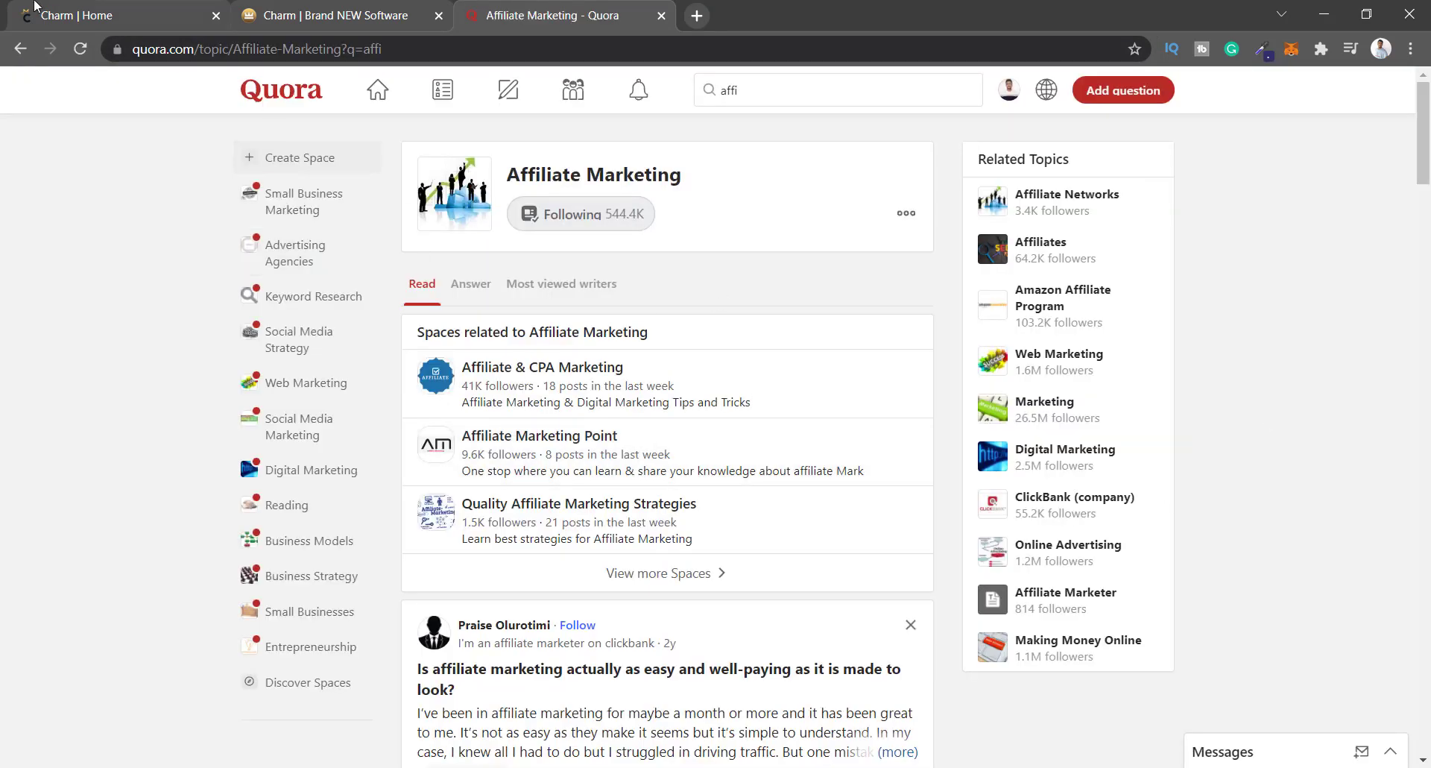
click(34, 9)
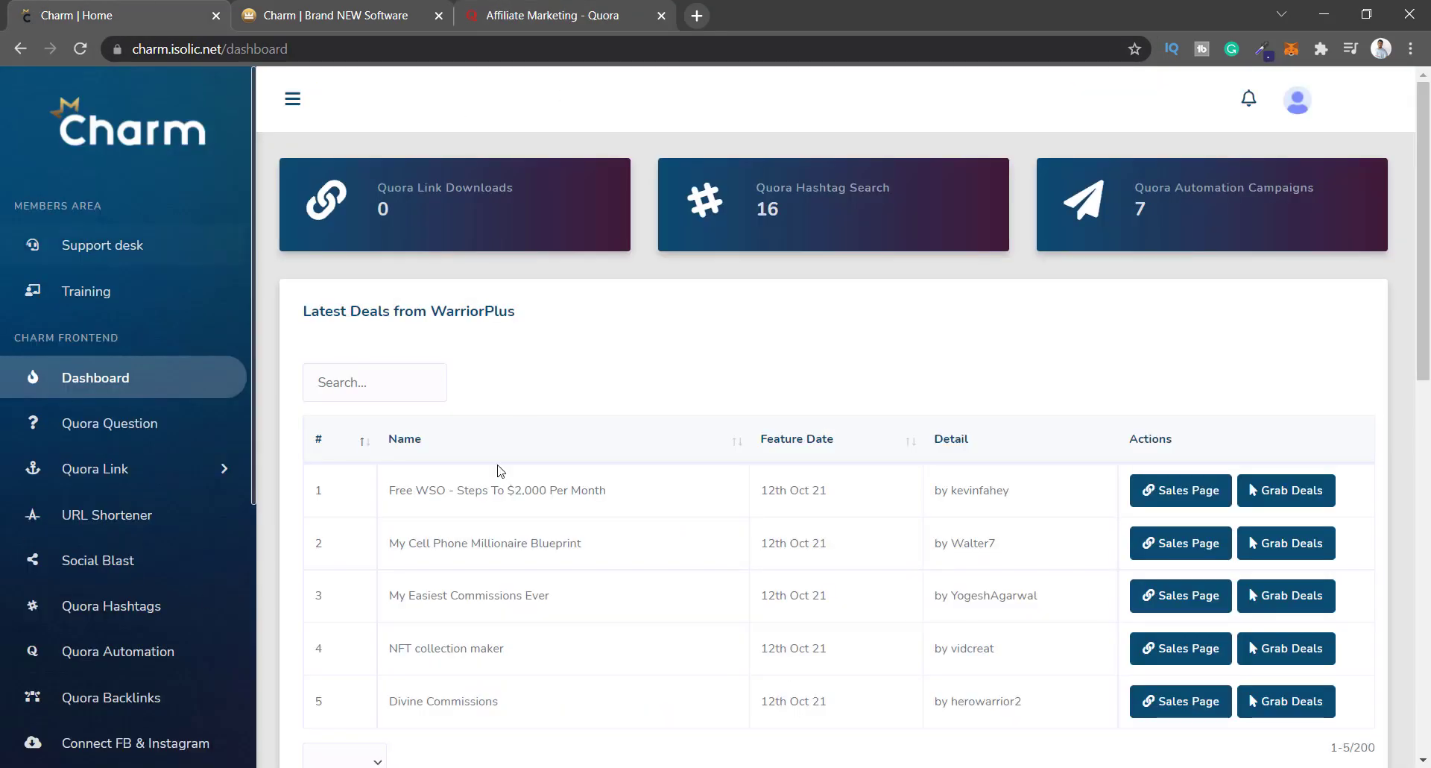
click(567, 7)
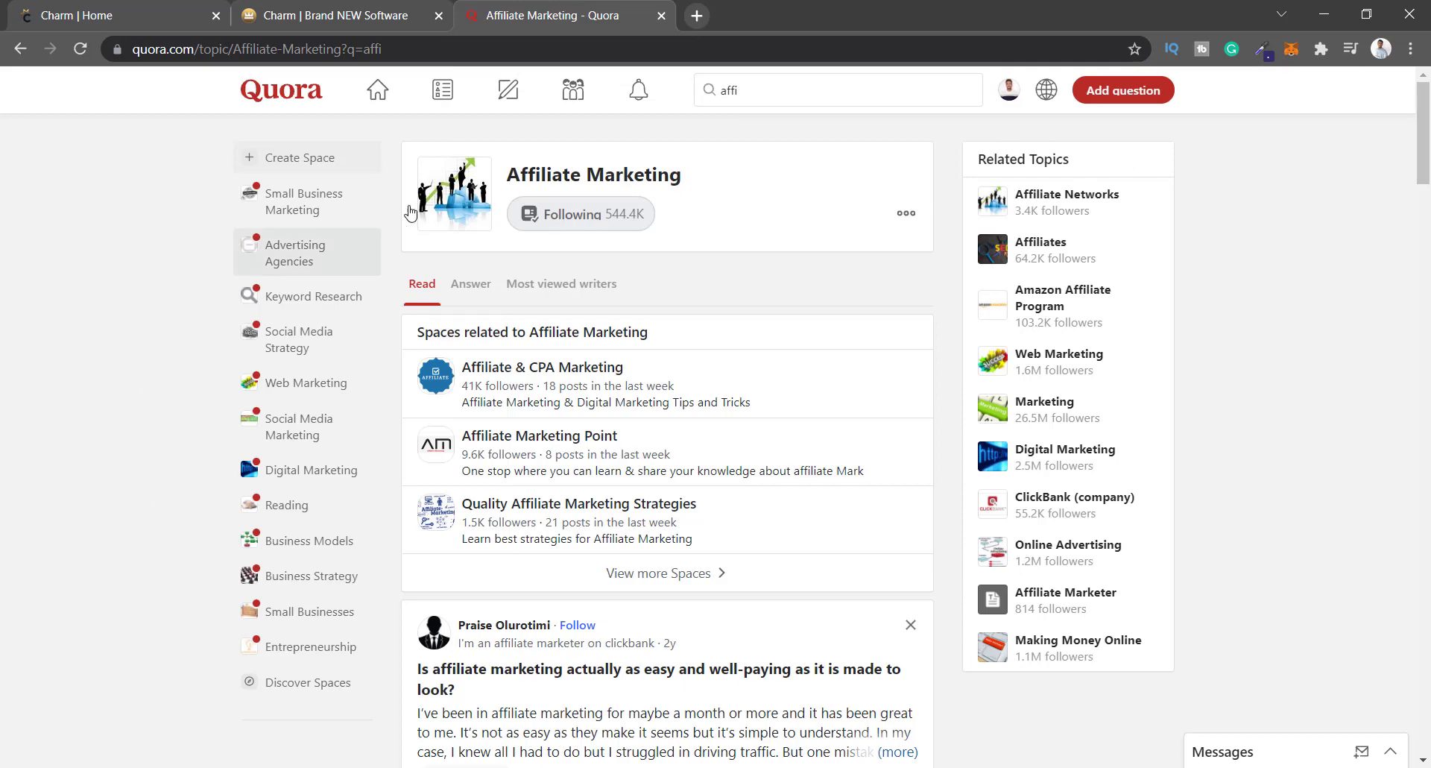
Scroll through the Quora Affiliate Marketing topic page, then return to the Charm dashboard.
scroll(1012, 605, down, 1)
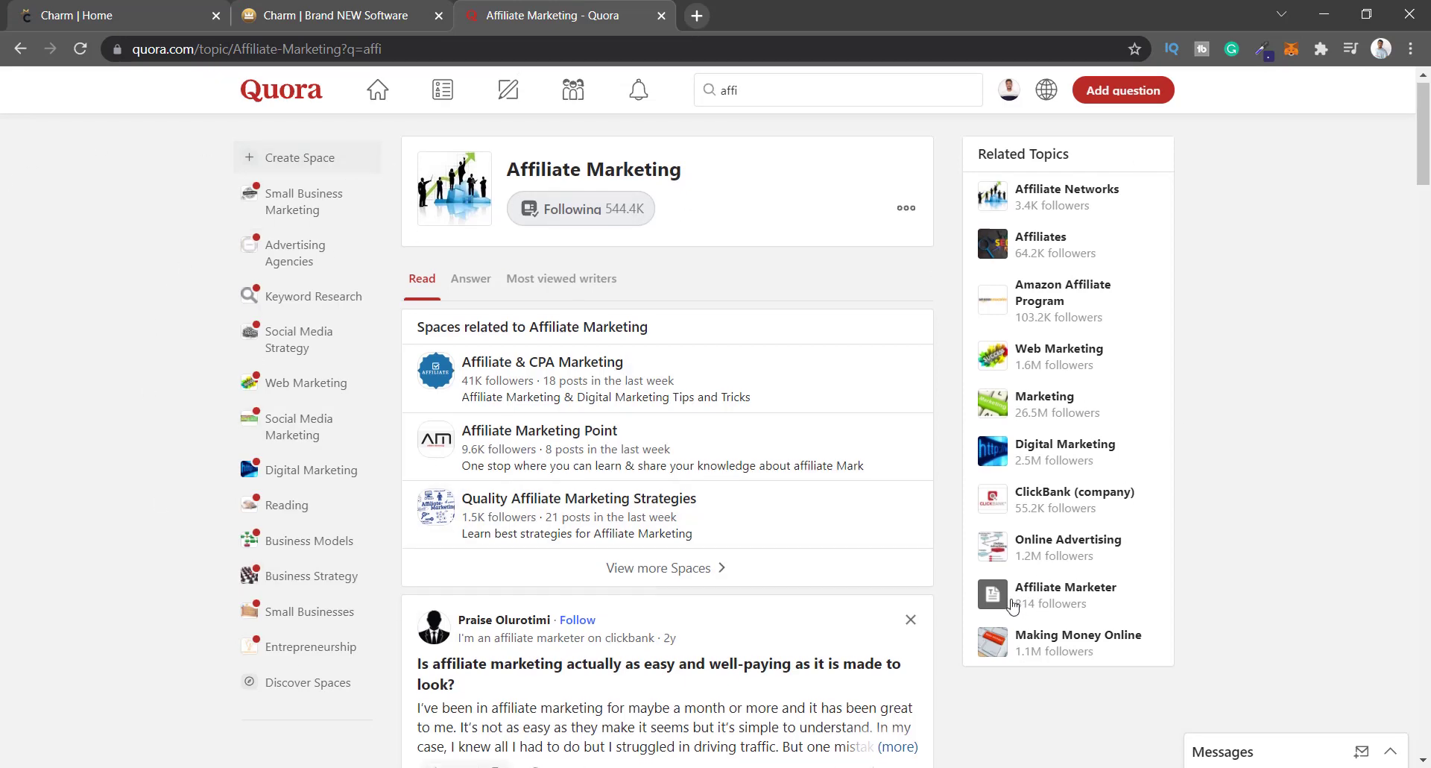
scroll(1012, 605, down, 4)
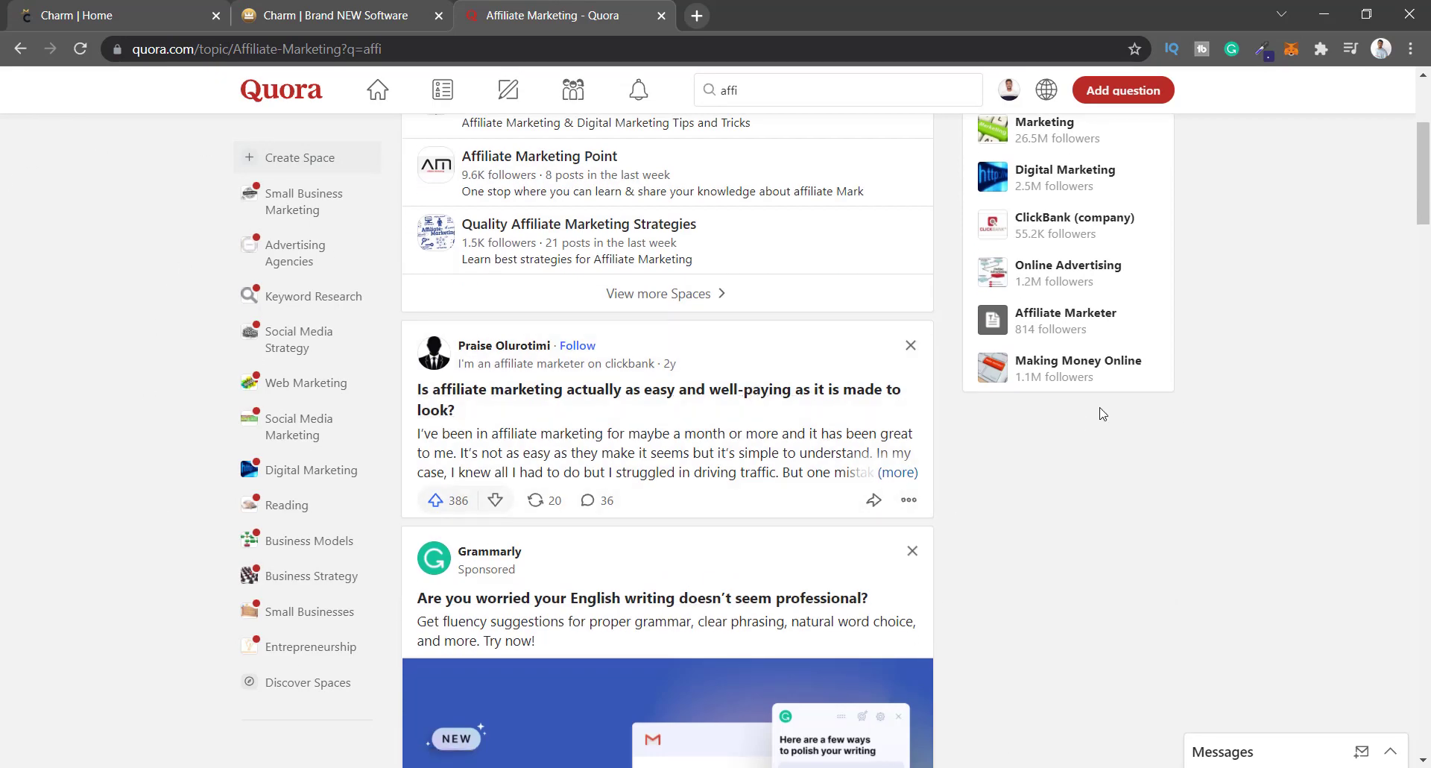
scroll(974, 536, down, 6)
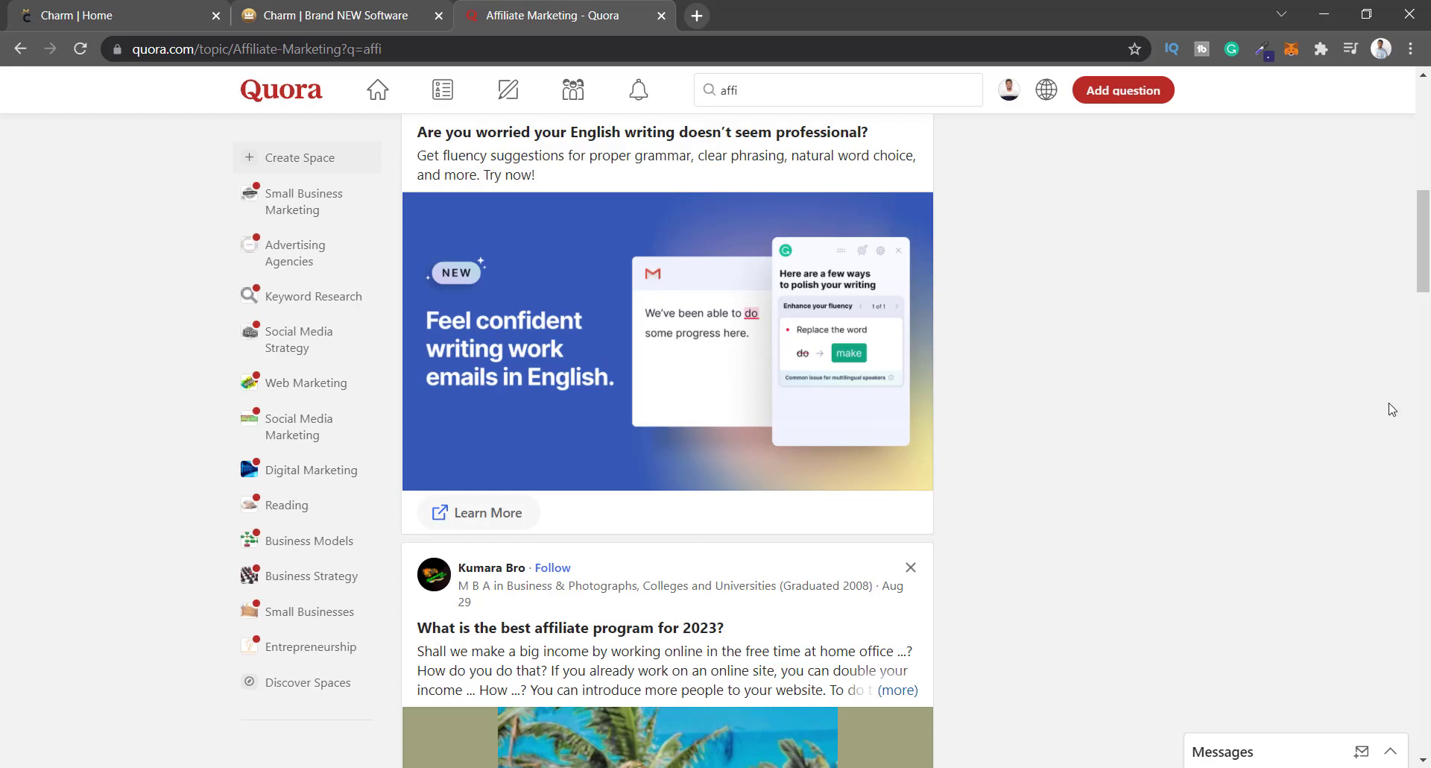
scroll(1265, 393, up, 8)
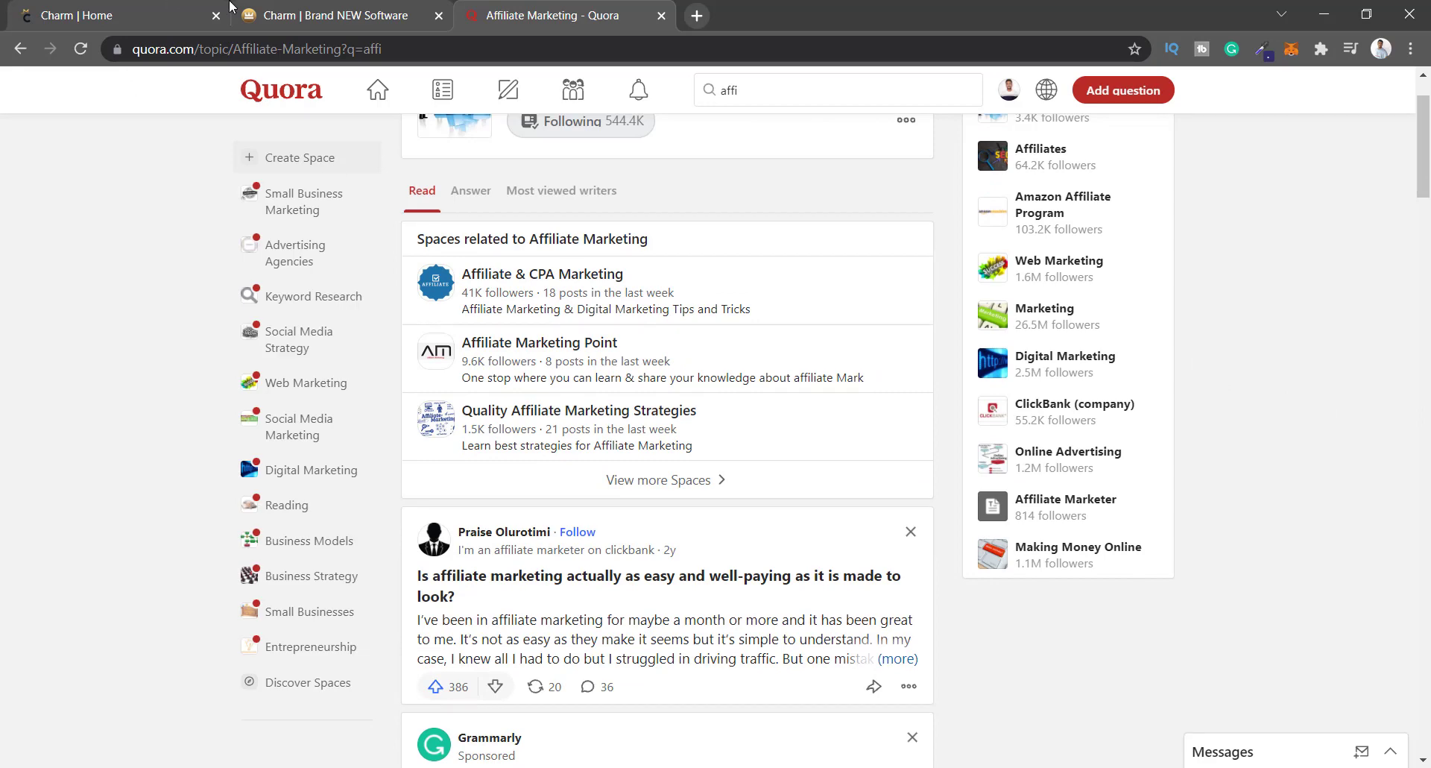
click(111, 9)
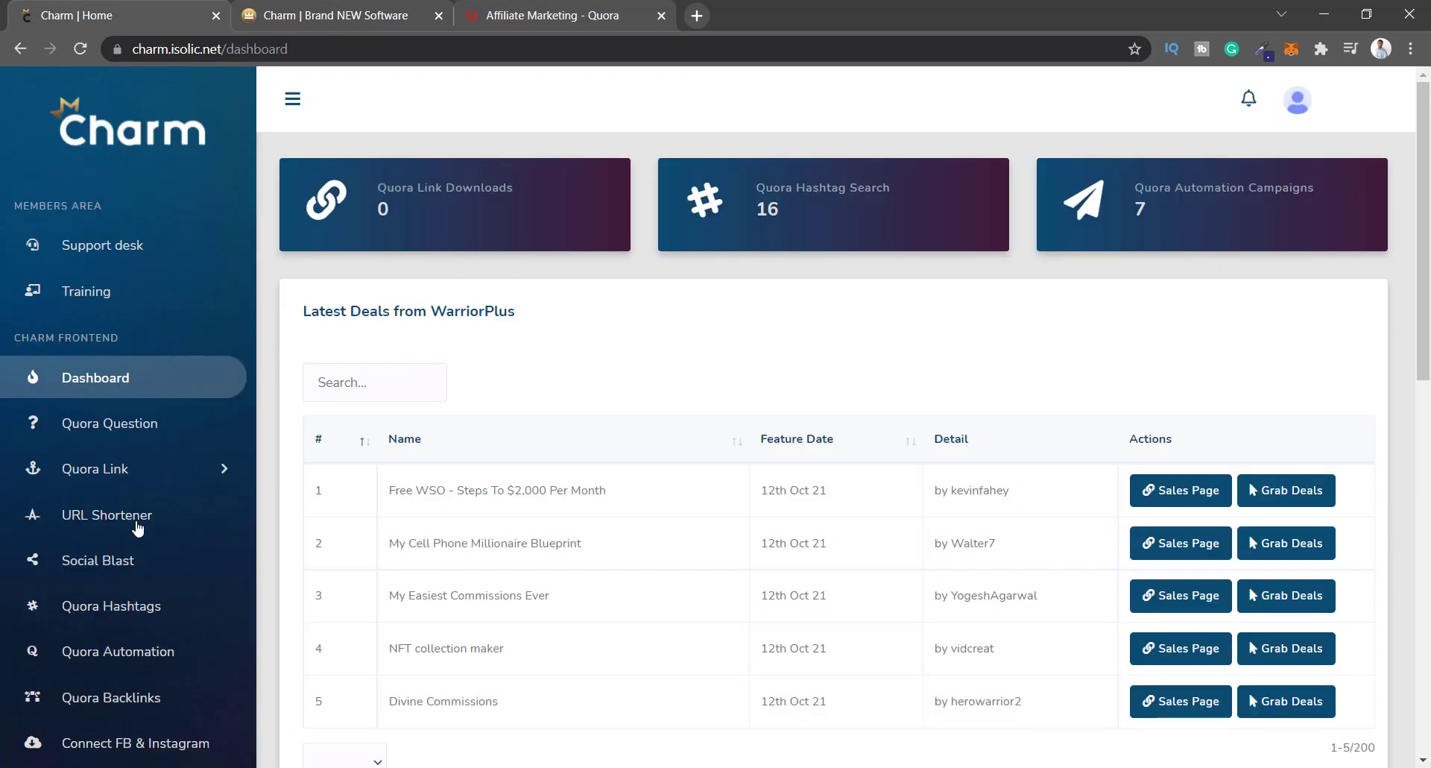
click(328, 15)
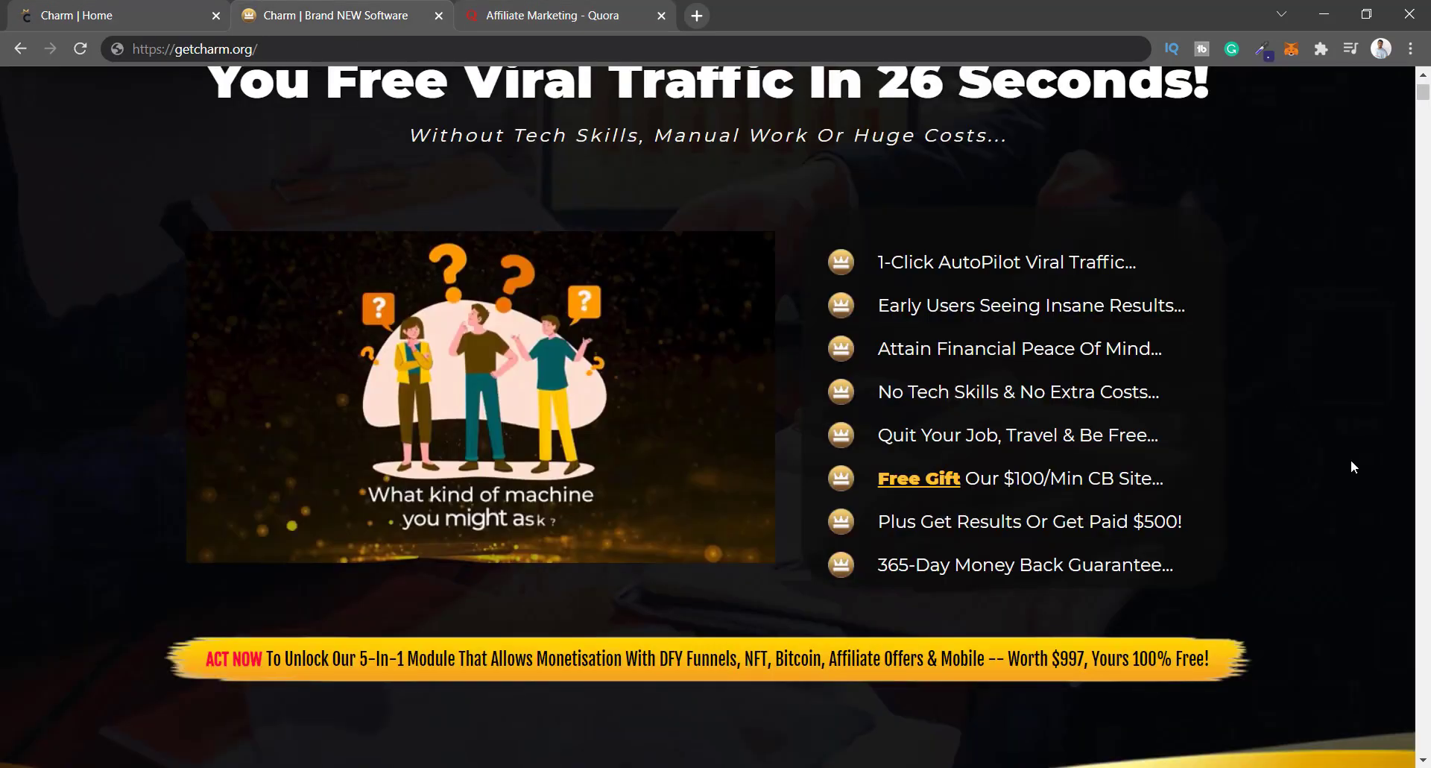
scroll(950, 517, up, 4)
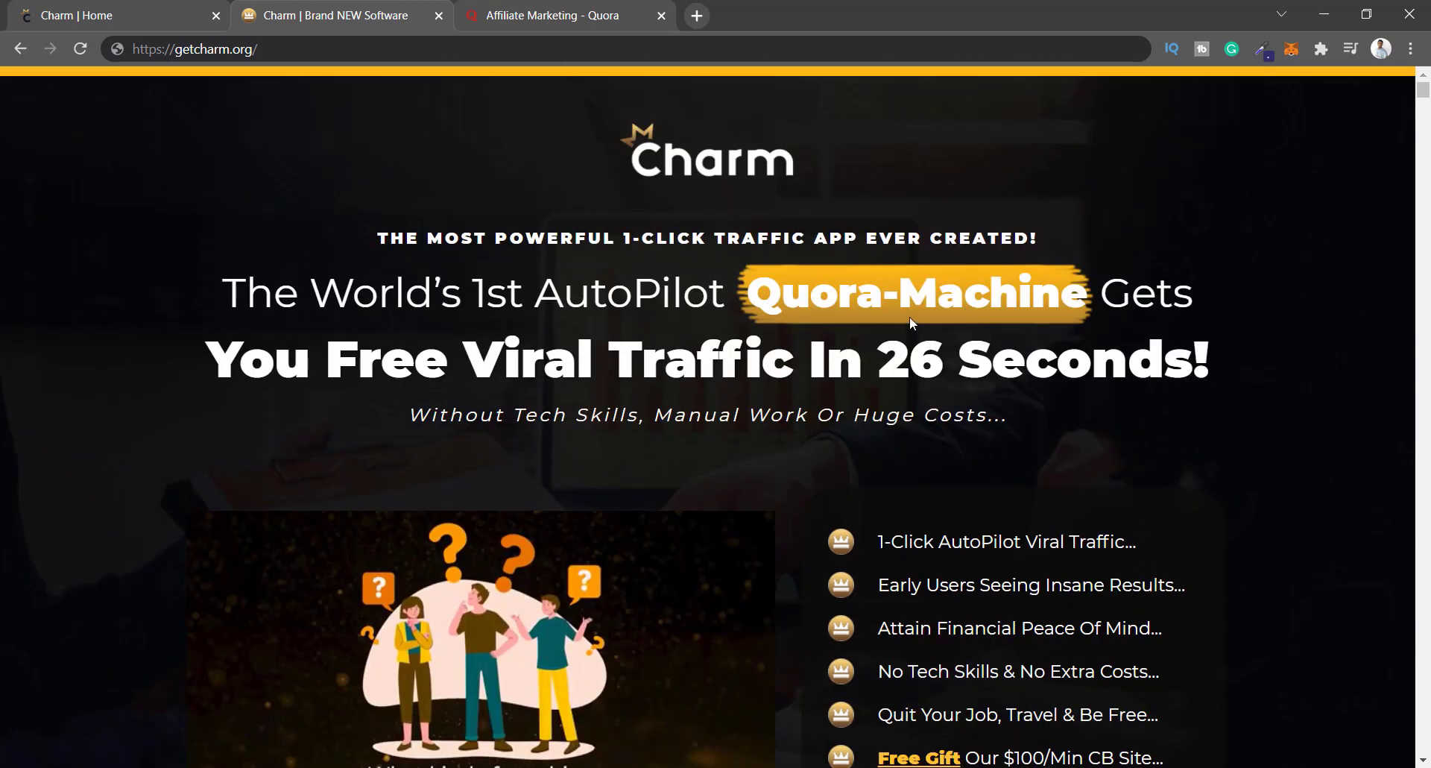
click(138, 9)
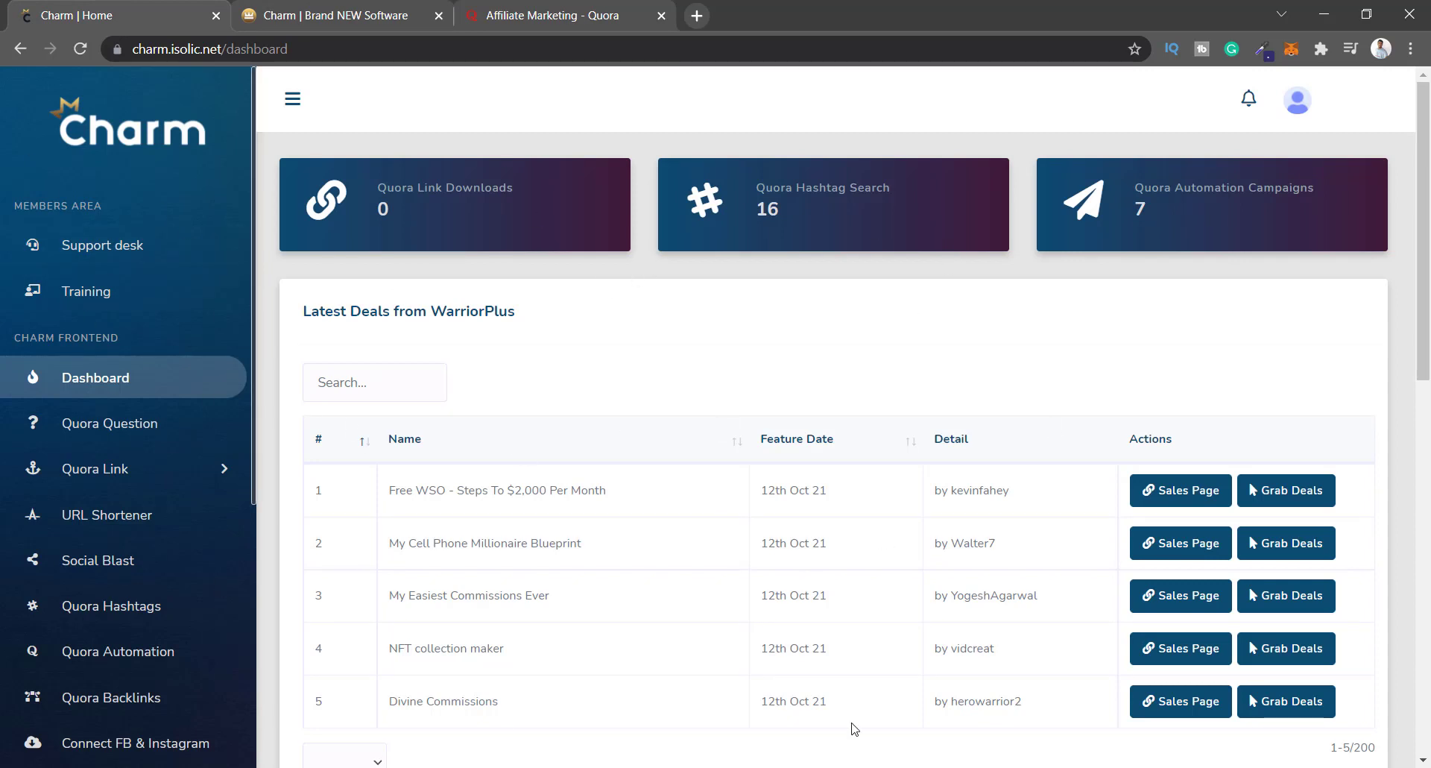
click(90, 295)
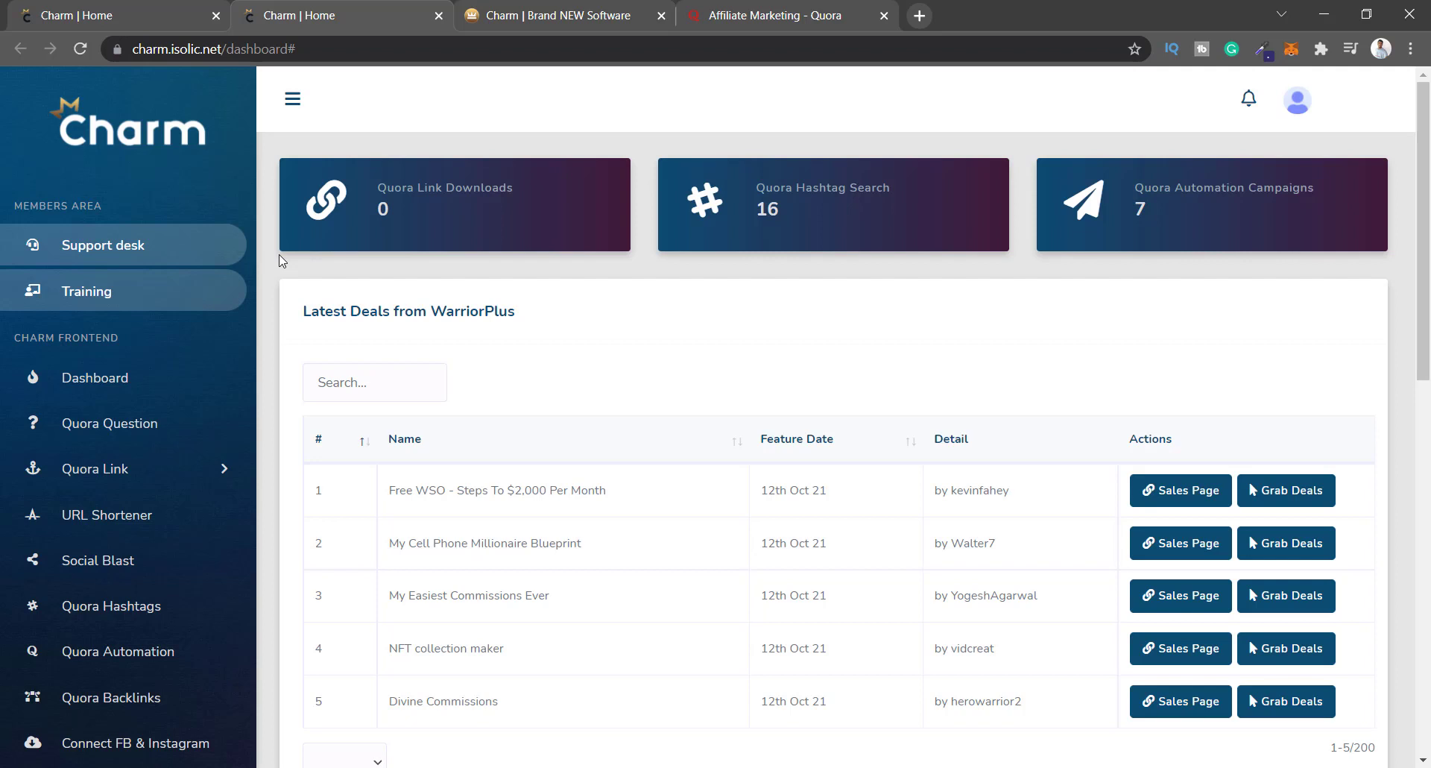
click(439, 16)
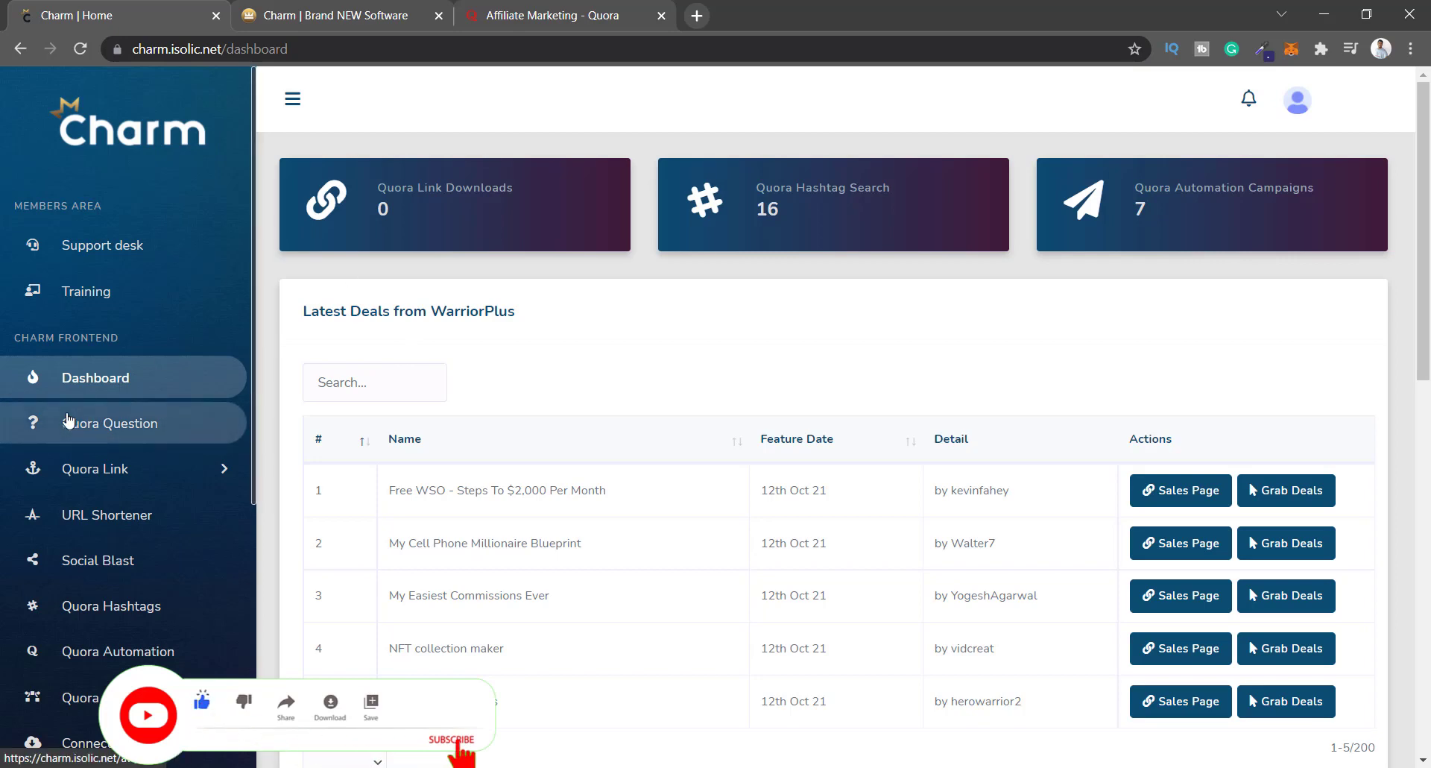
Start a new Quora question named 'cugbiu' in the Affiliate Marketing category.
click(95, 426)
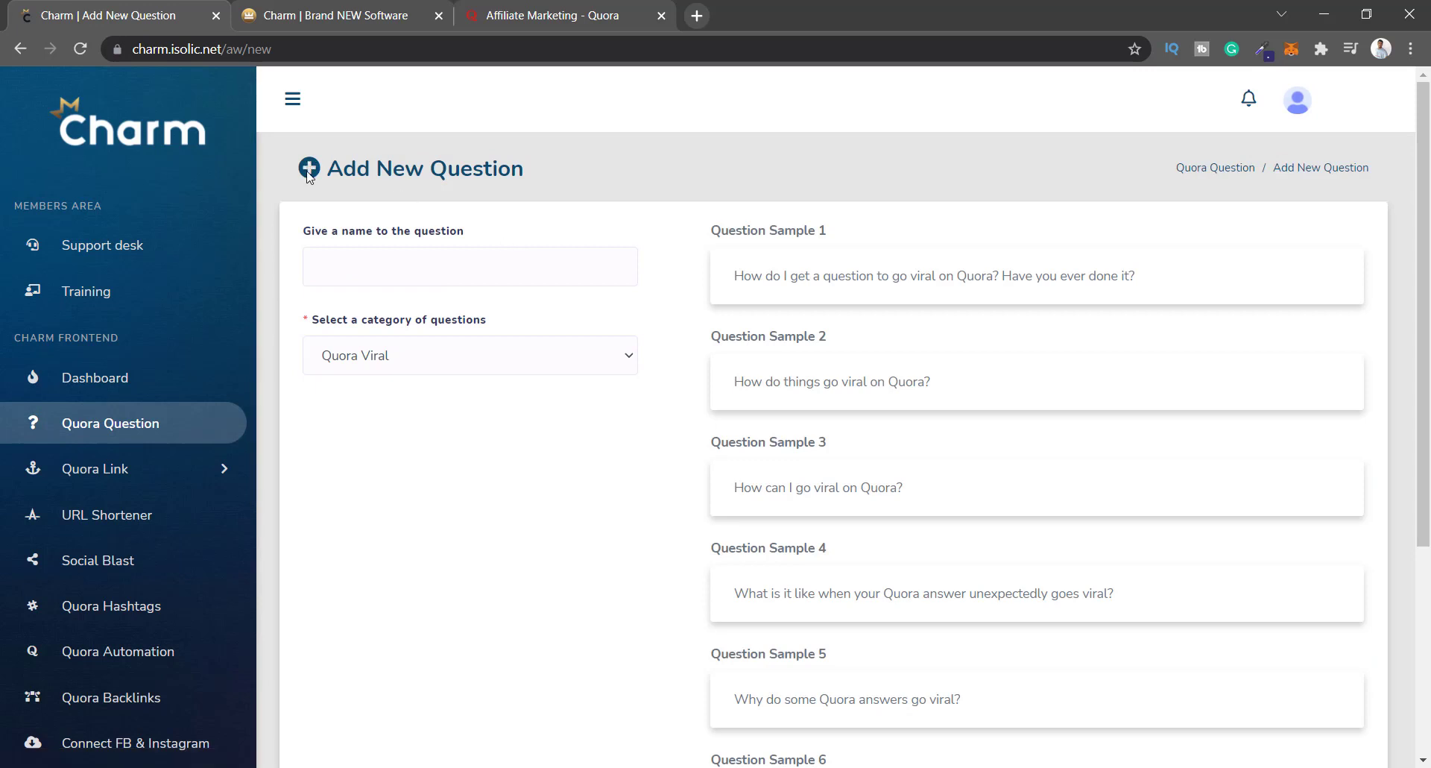
click(355, 273)
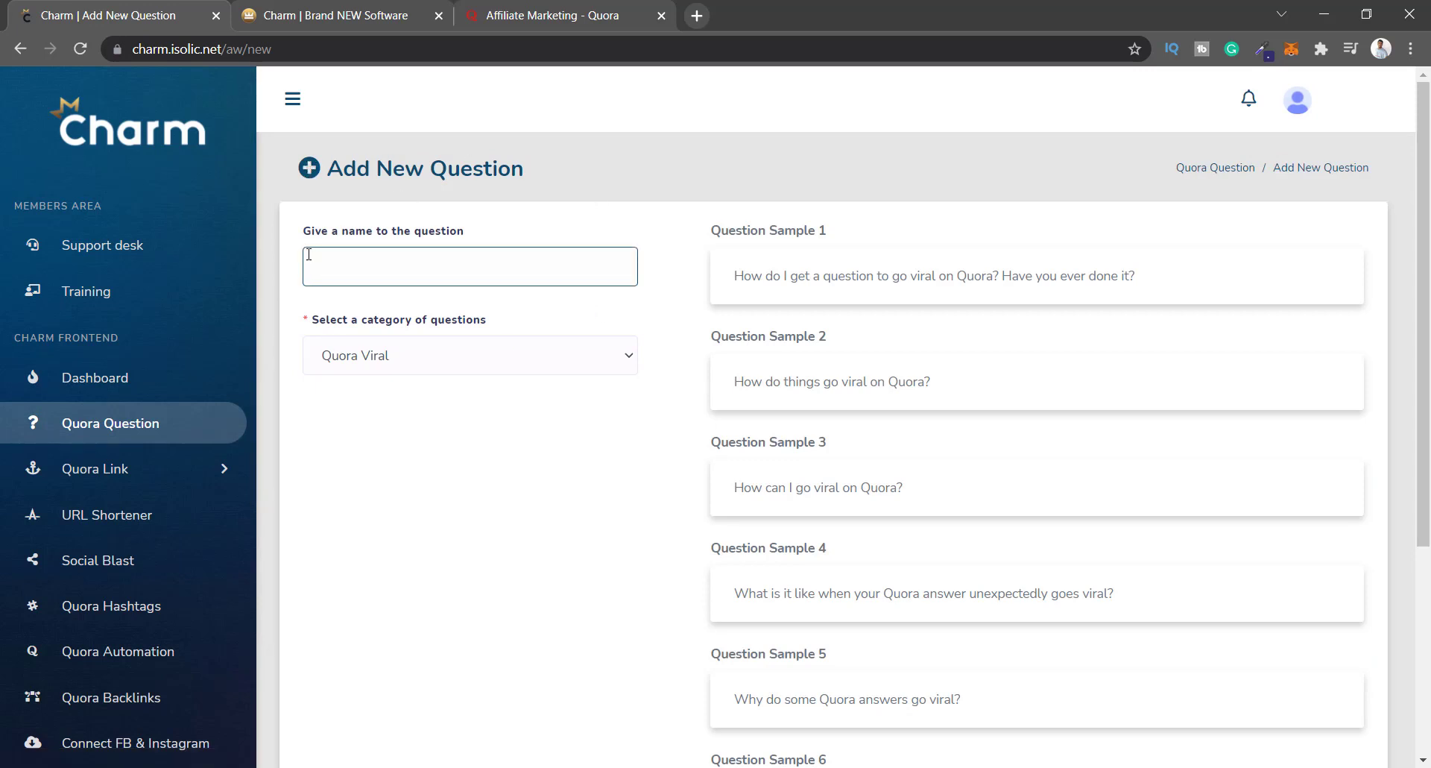
text(cugbiu)
click(408, 369)
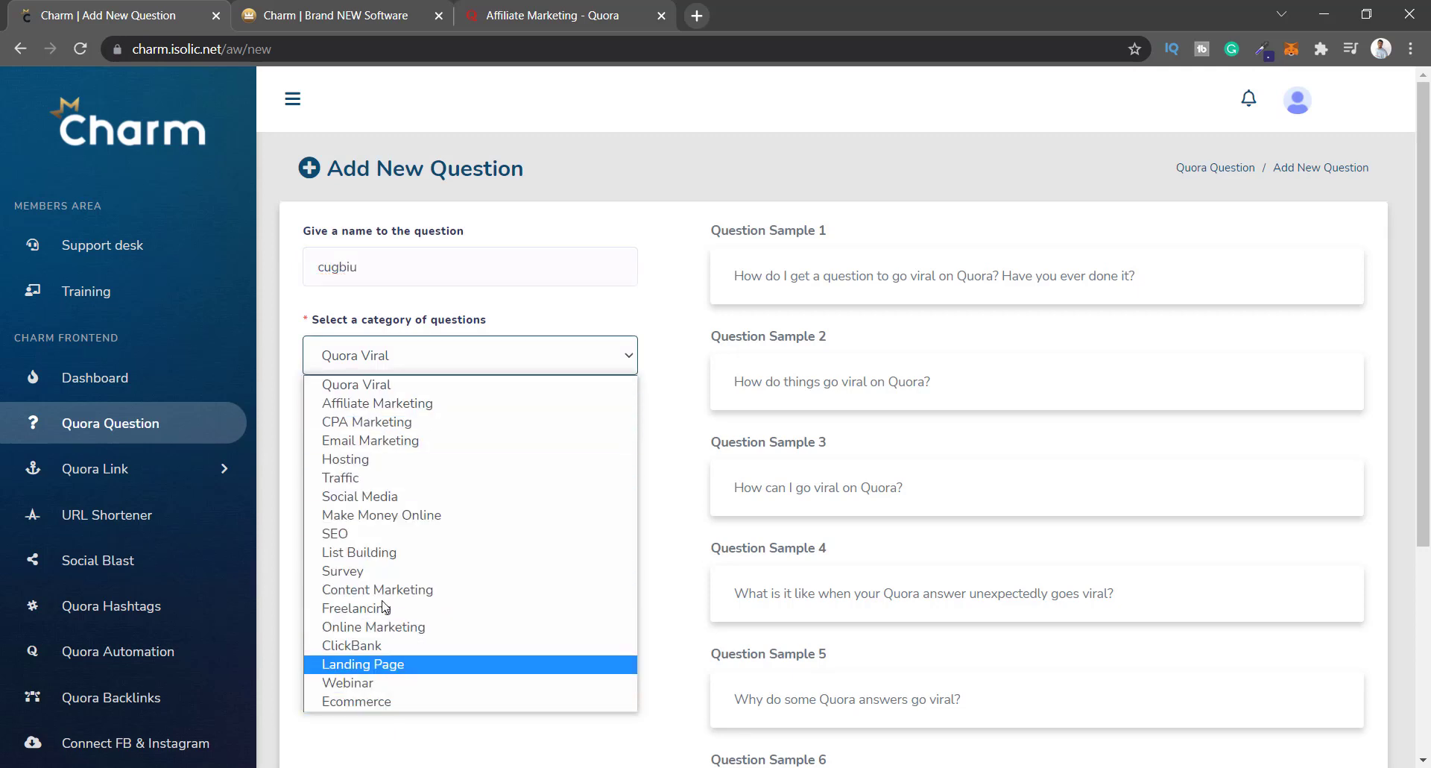
click(418, 403)
Attempt to save the question, then go back from the PHP error page to the form.
scroll(716, 373, down, 5)
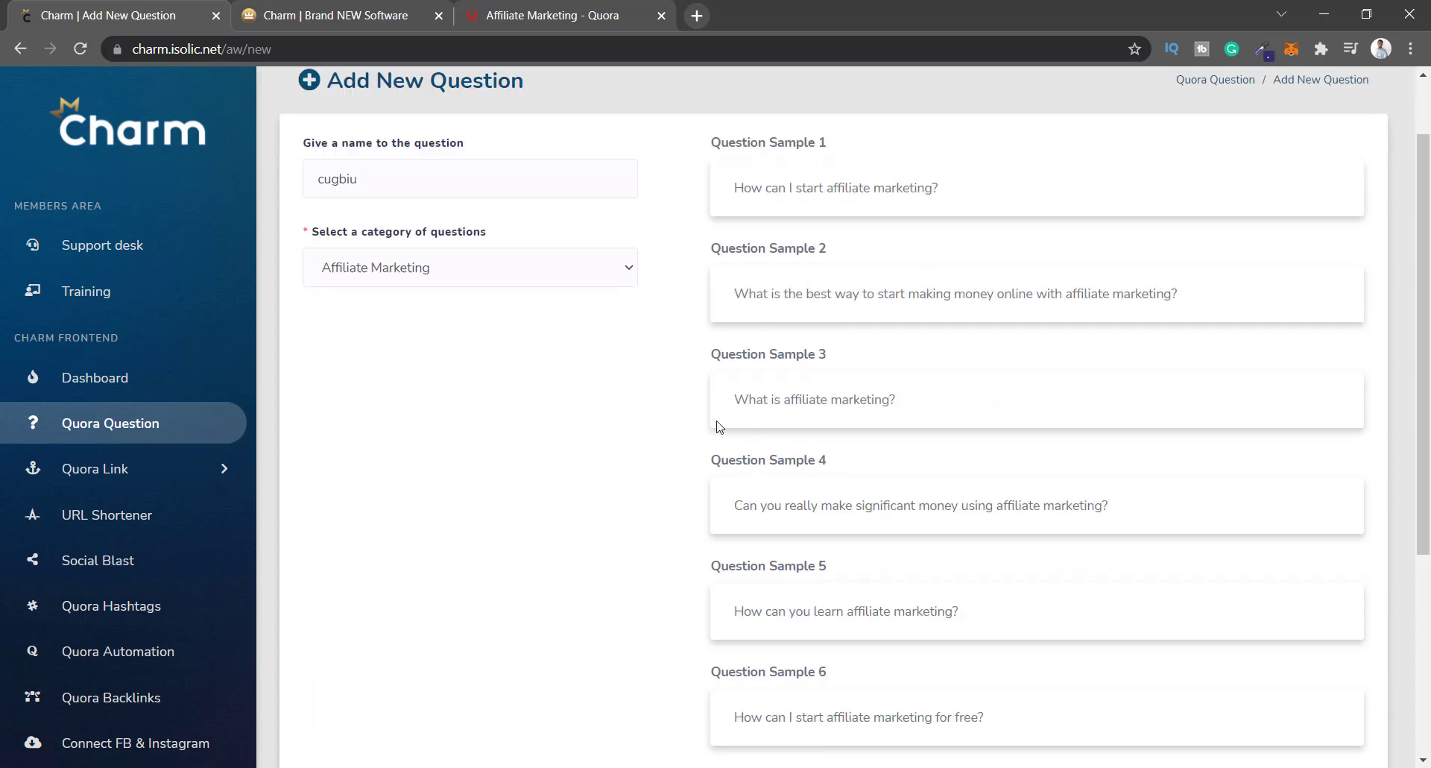
click(353, 583)
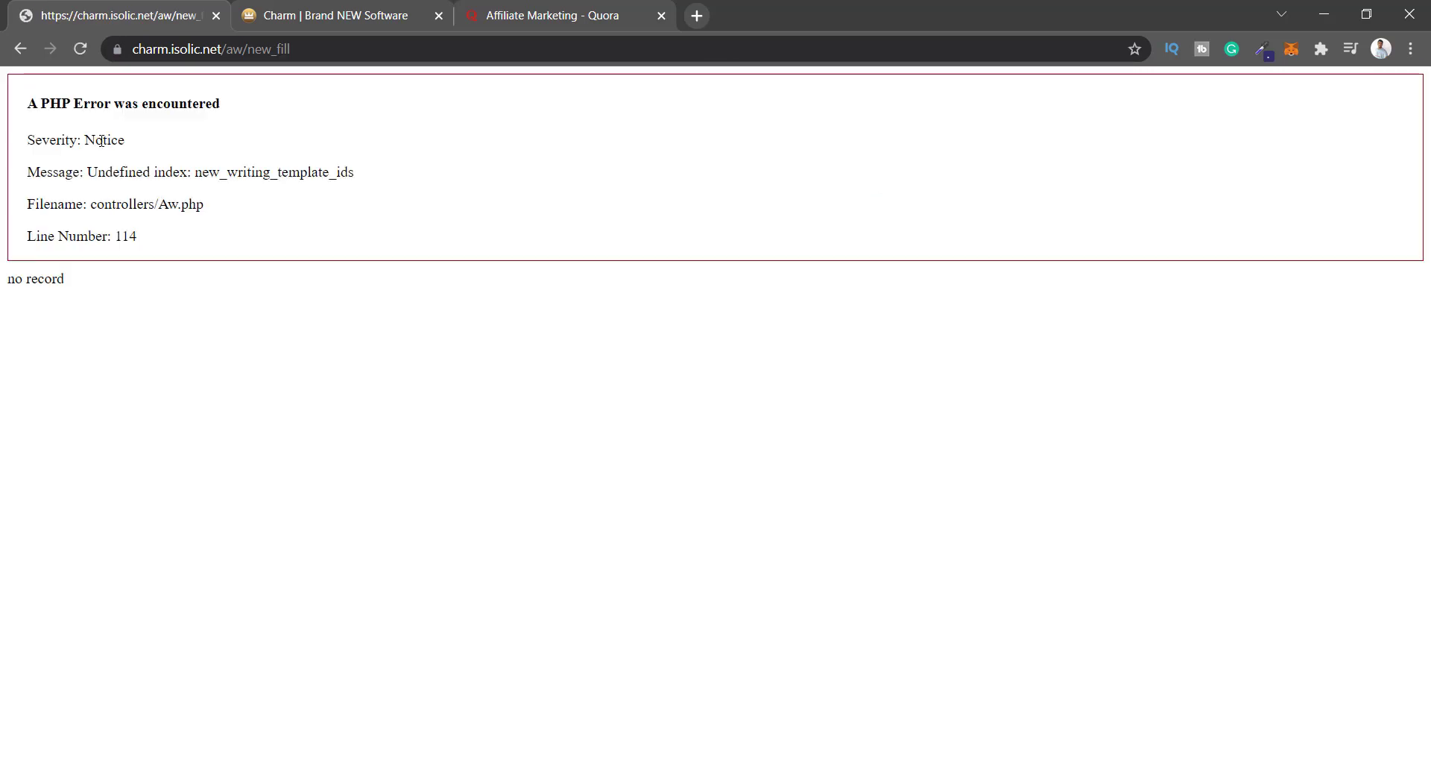
drag(36, 110, 149, 247)
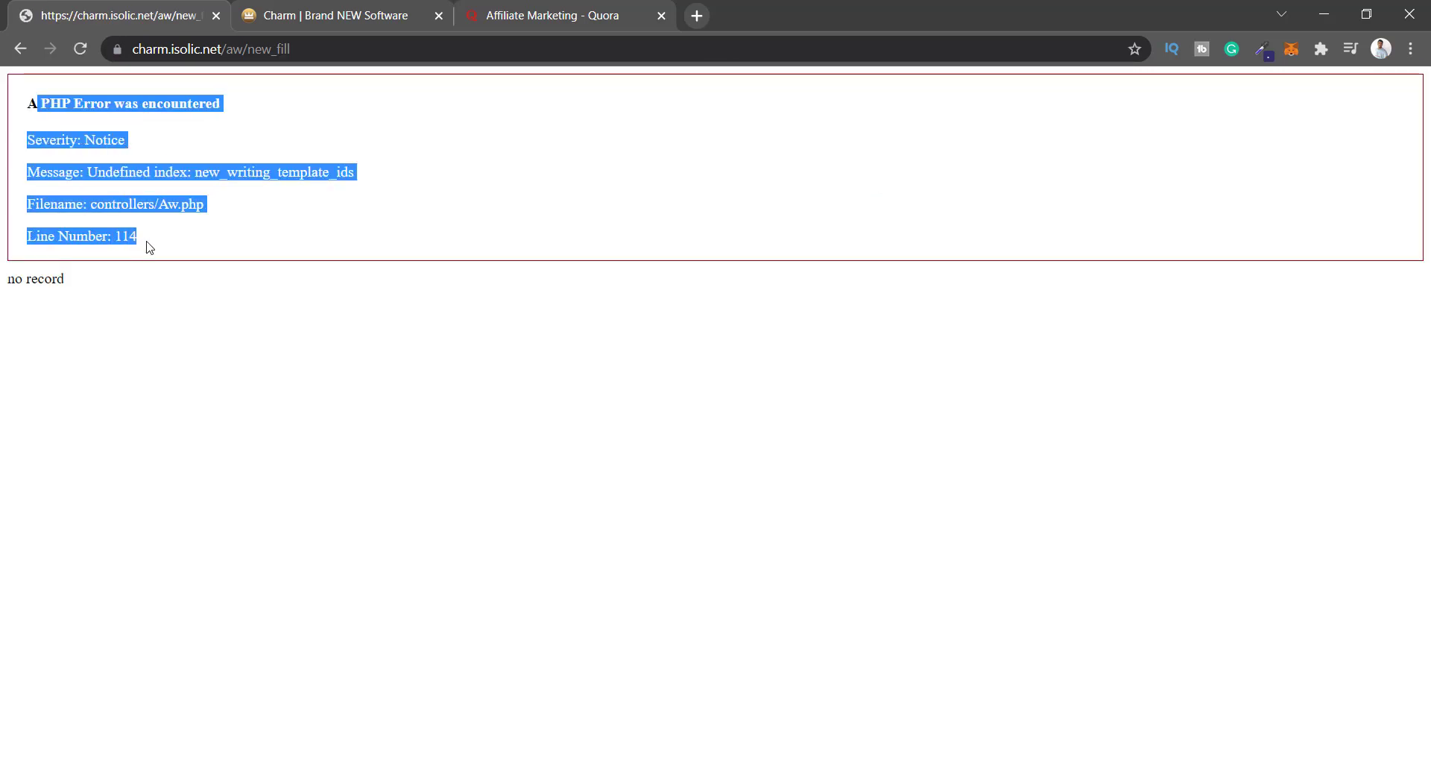
click(305, 247)
click(12, 50)
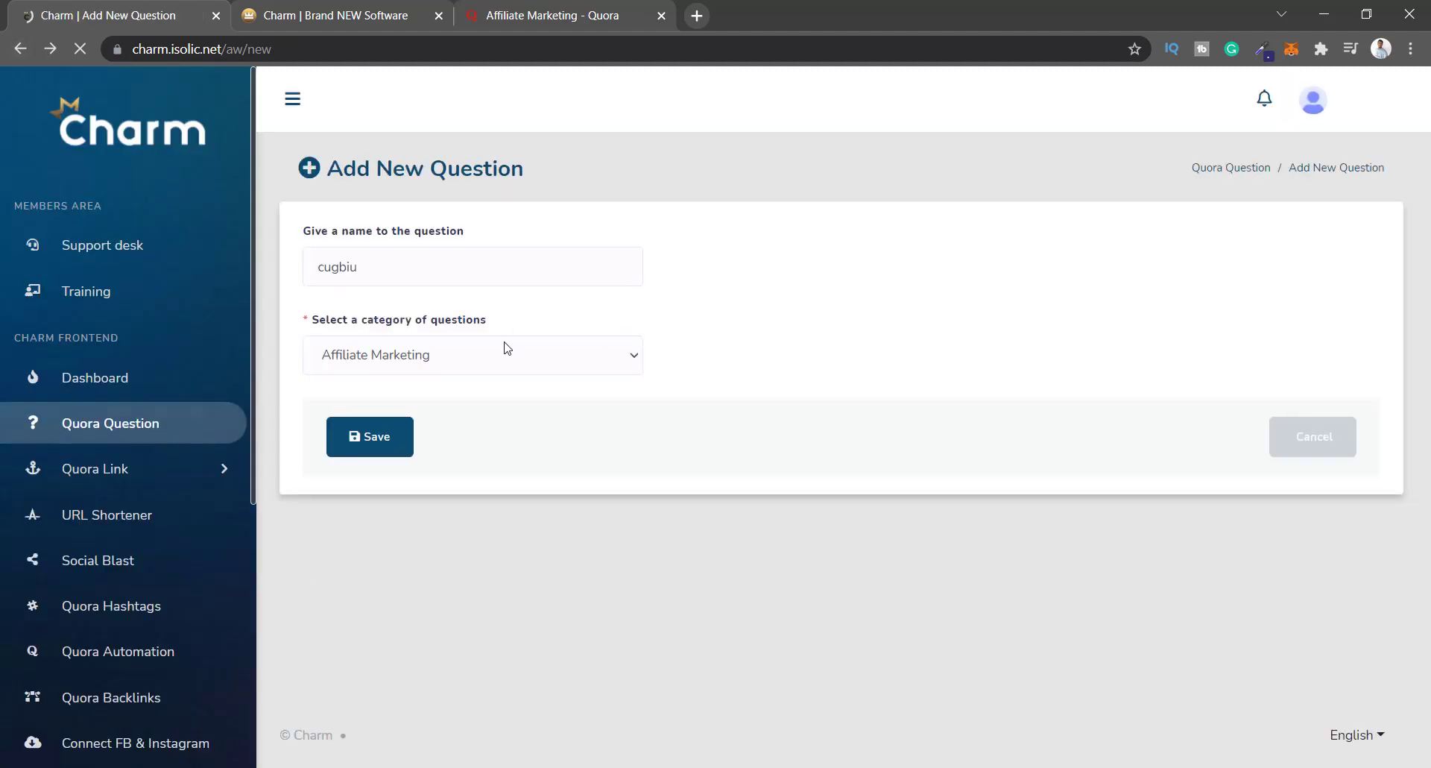
Retry saving the question, return to the Add New Question form, and expand Quora Link.
scroll(852, 348, up, 5)
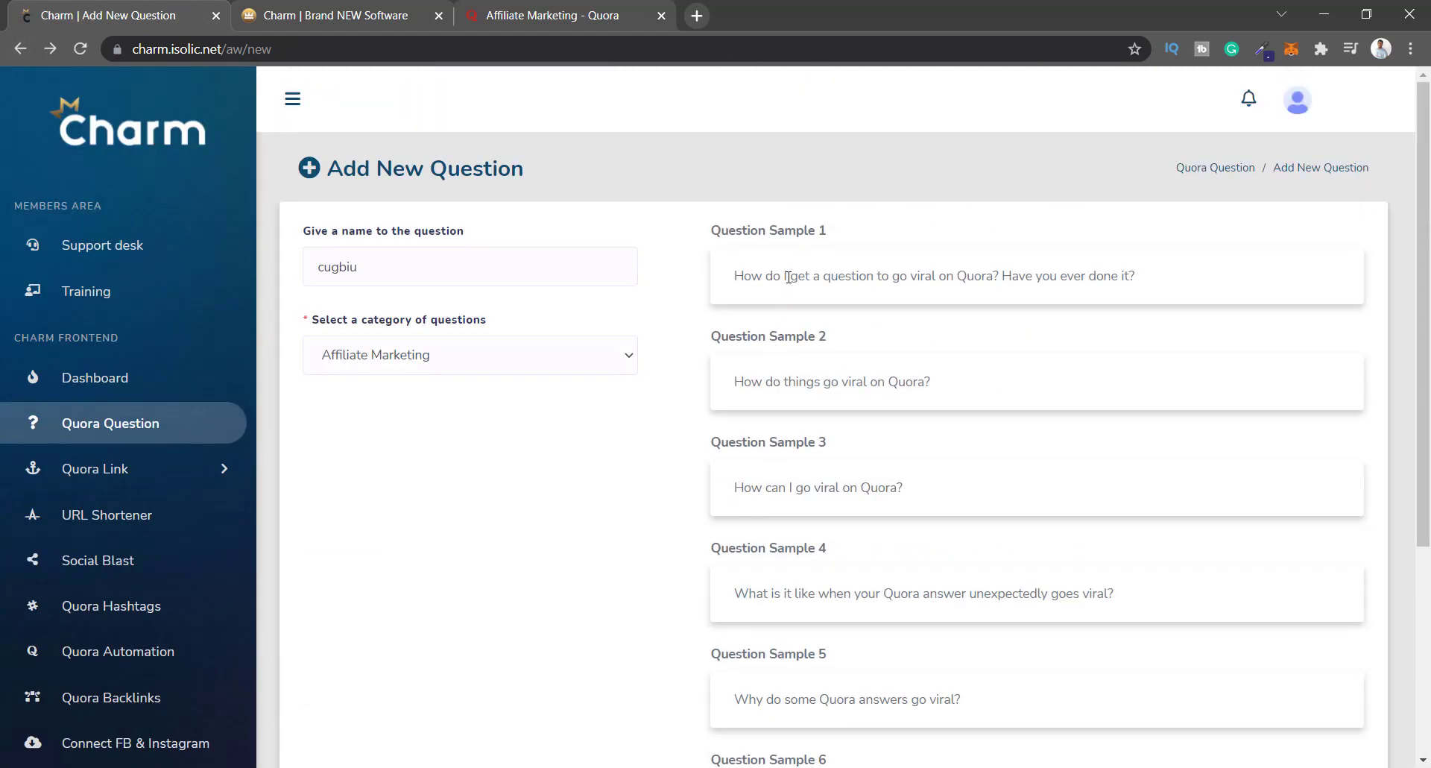
scroll(799, 292, down, 5)
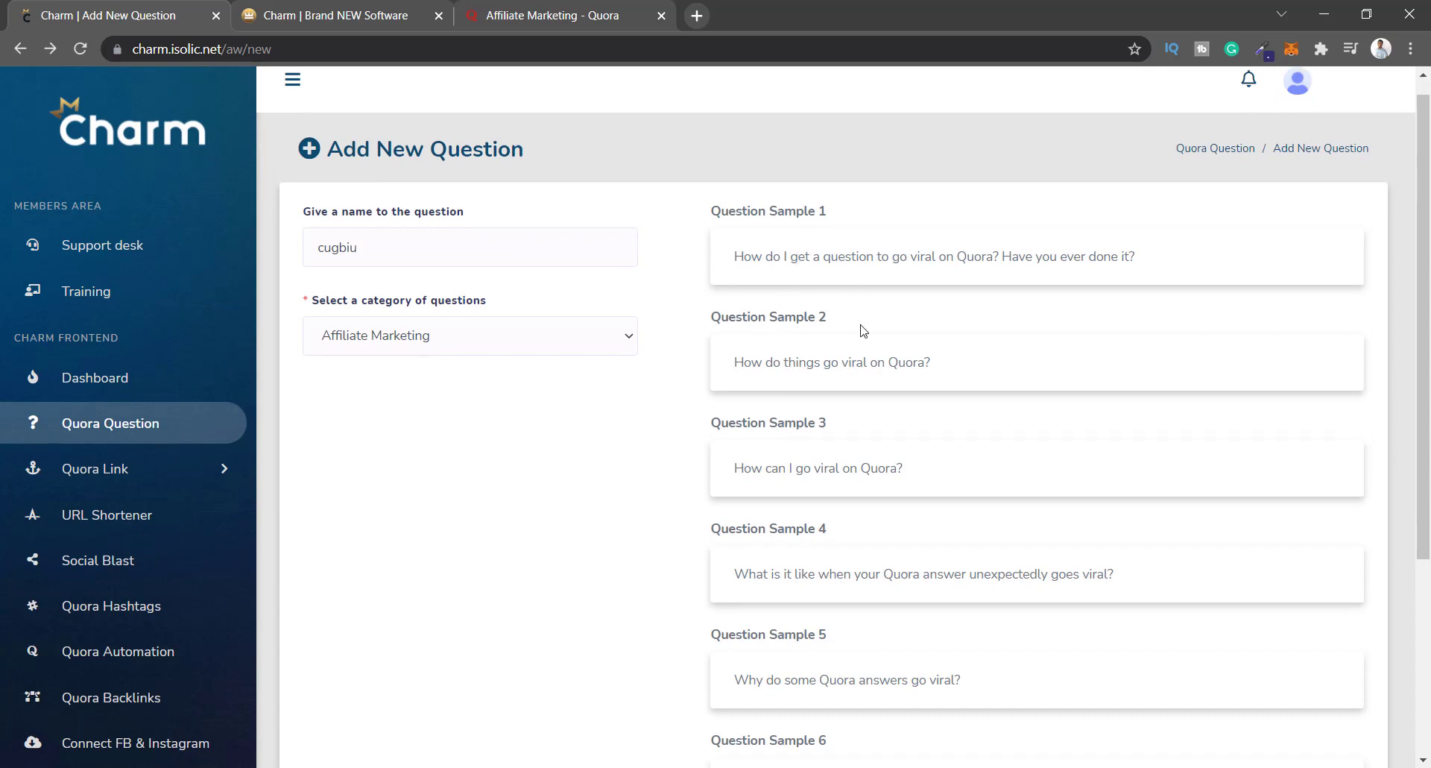
double_click(828, 175)
click(777, 410)
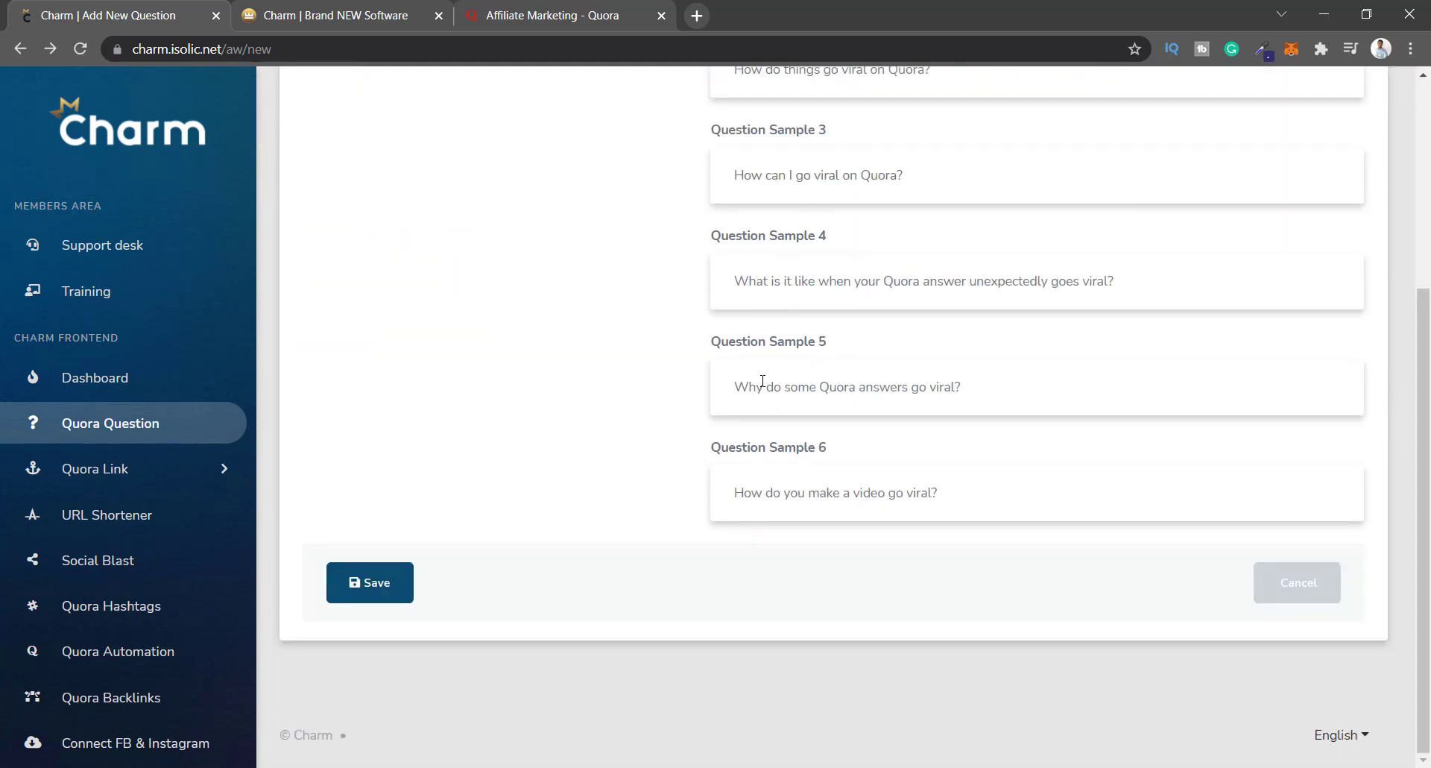
click(348, 596)
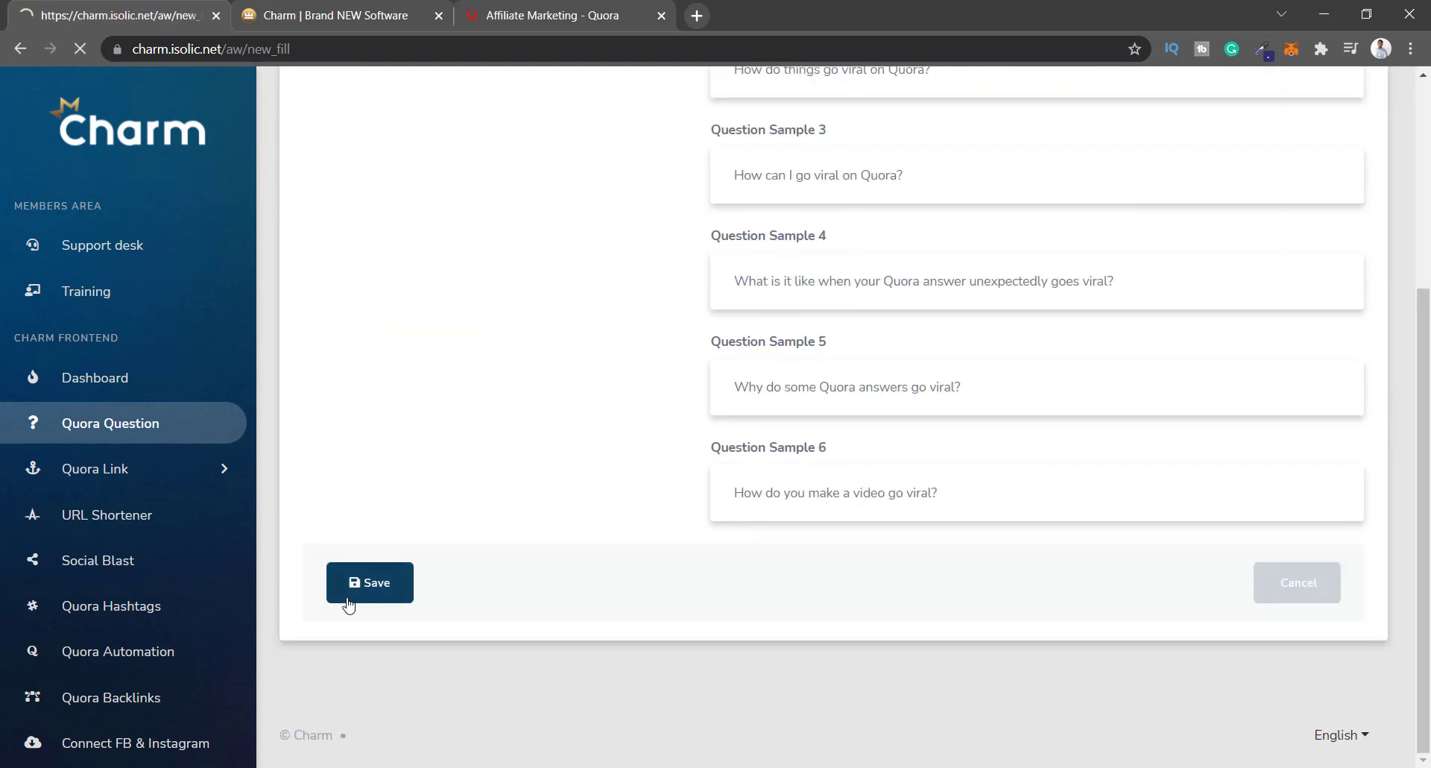
click(20, 49)
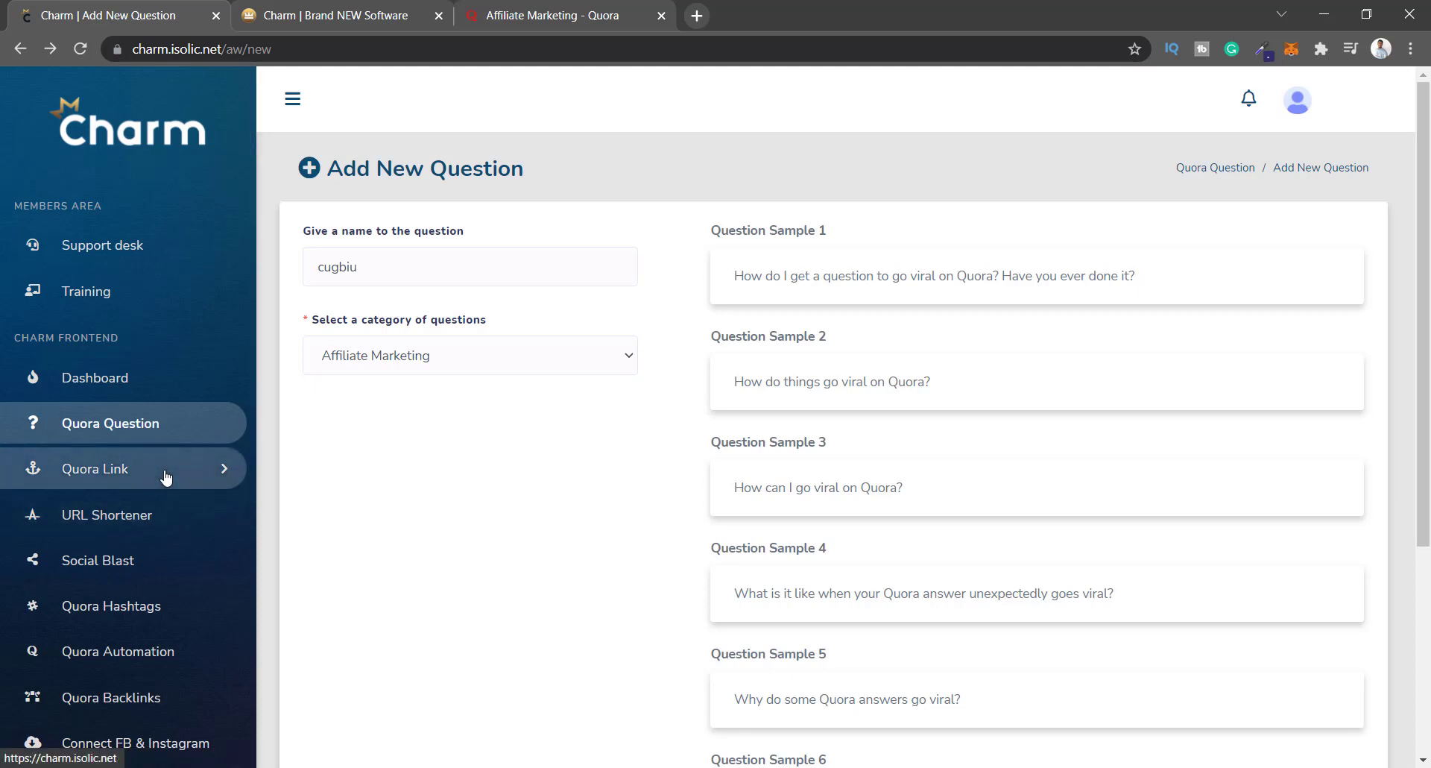
click(214, 473)
Open the landing page template chooser, briefly checking the Quora Affiliate Marketing tab.
scroll(289, 471, down, 1)
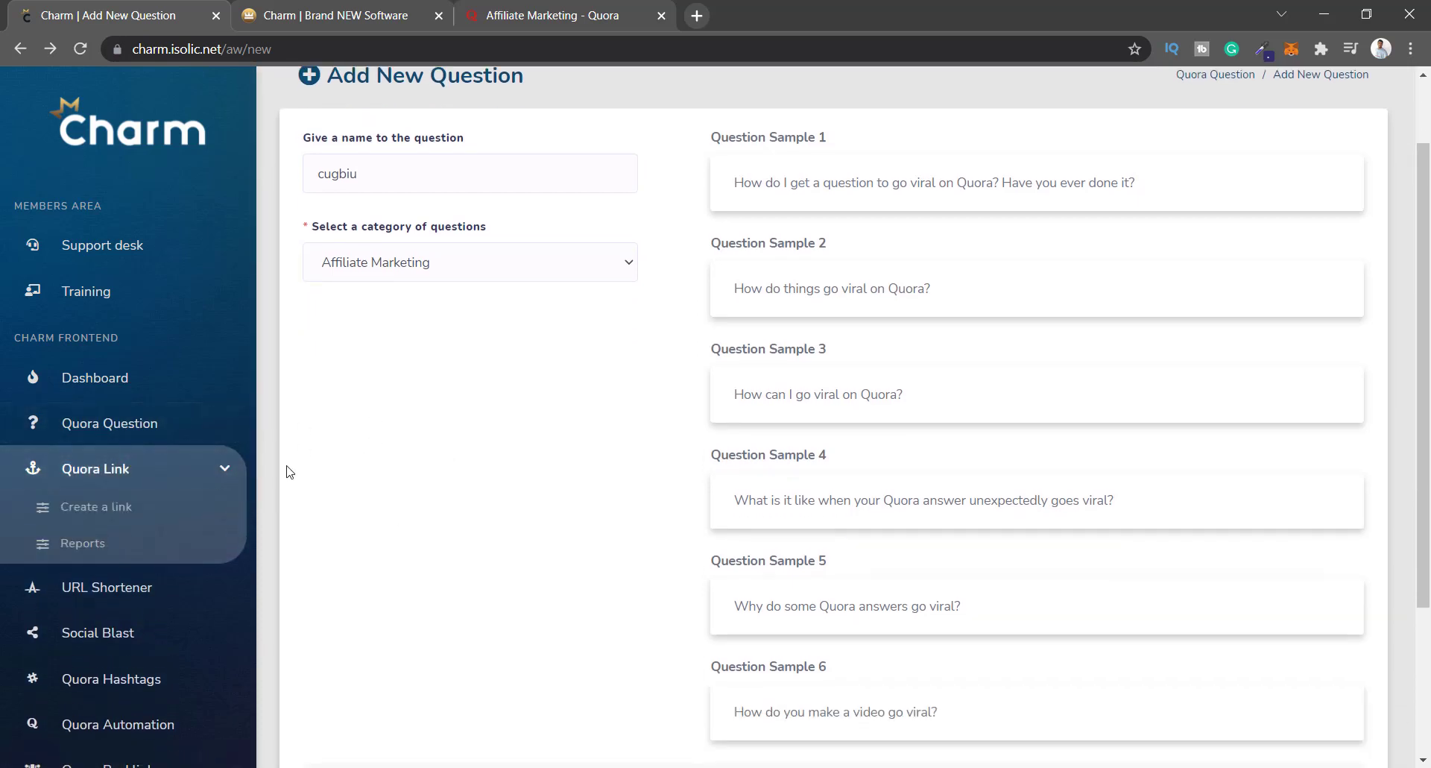
click(86, 514)
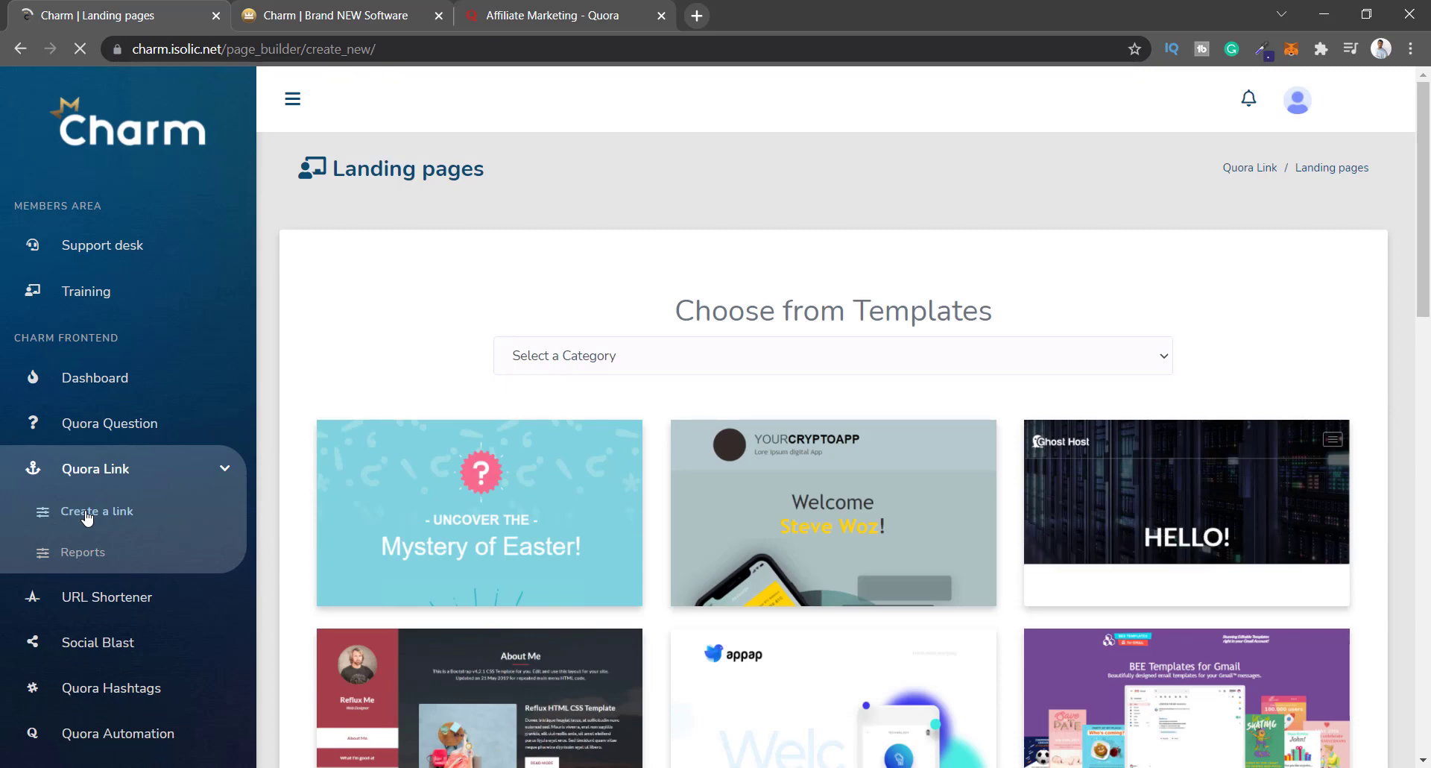
click(464, 9)
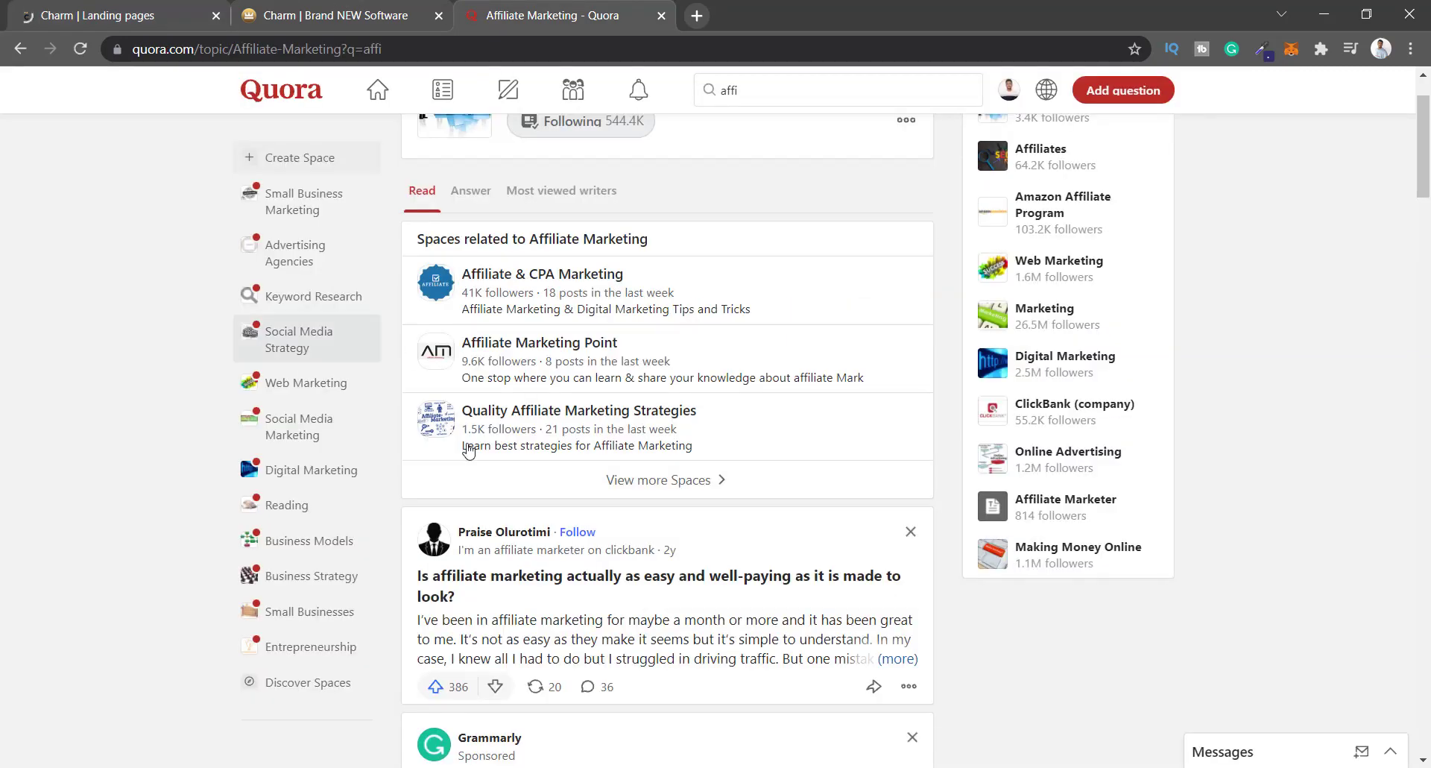
key(ctrl+Tab)
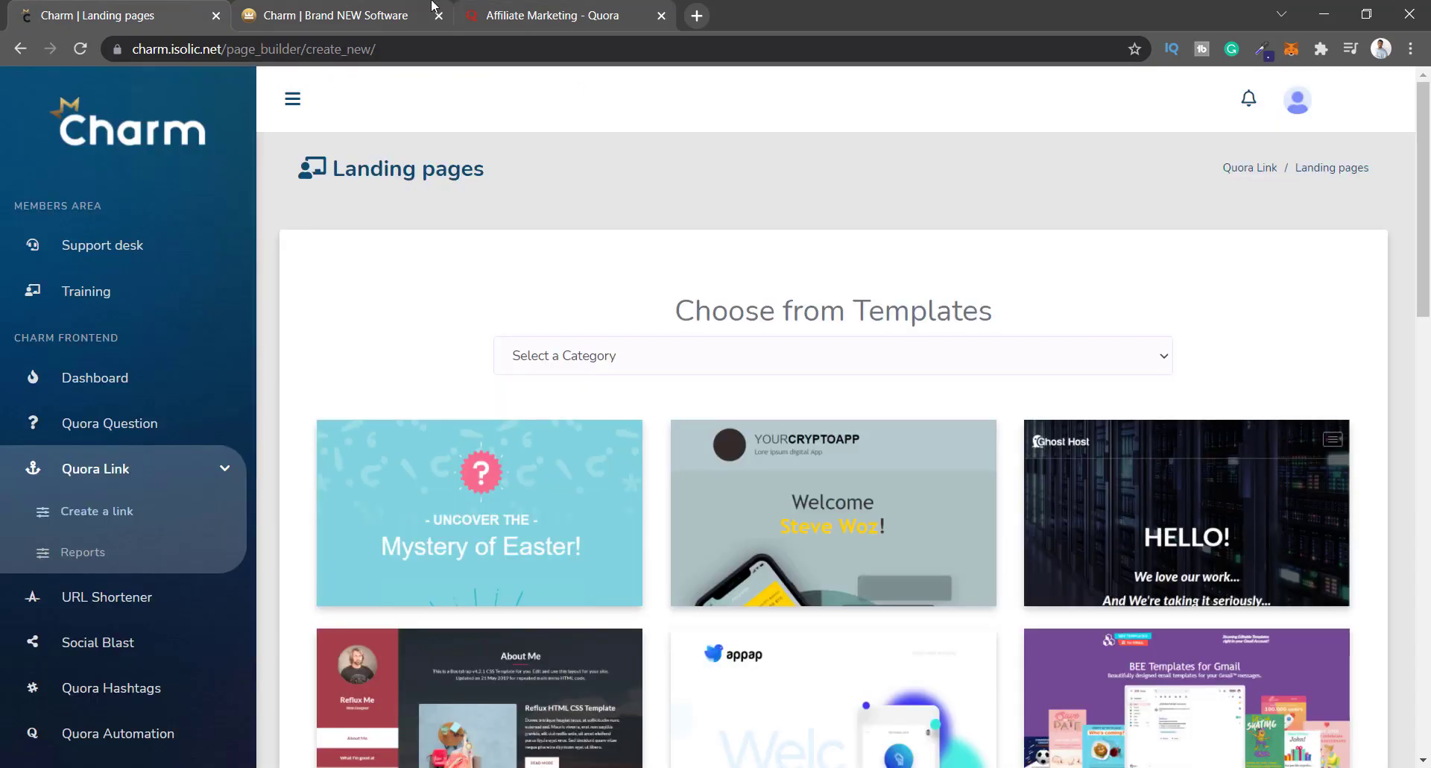
click(591, 9)
click(166, 9)
Filter templates to the Optin Pages category and open the apple optin template for editing.
scroll(548, 324, down, 1)
click(543, 253)
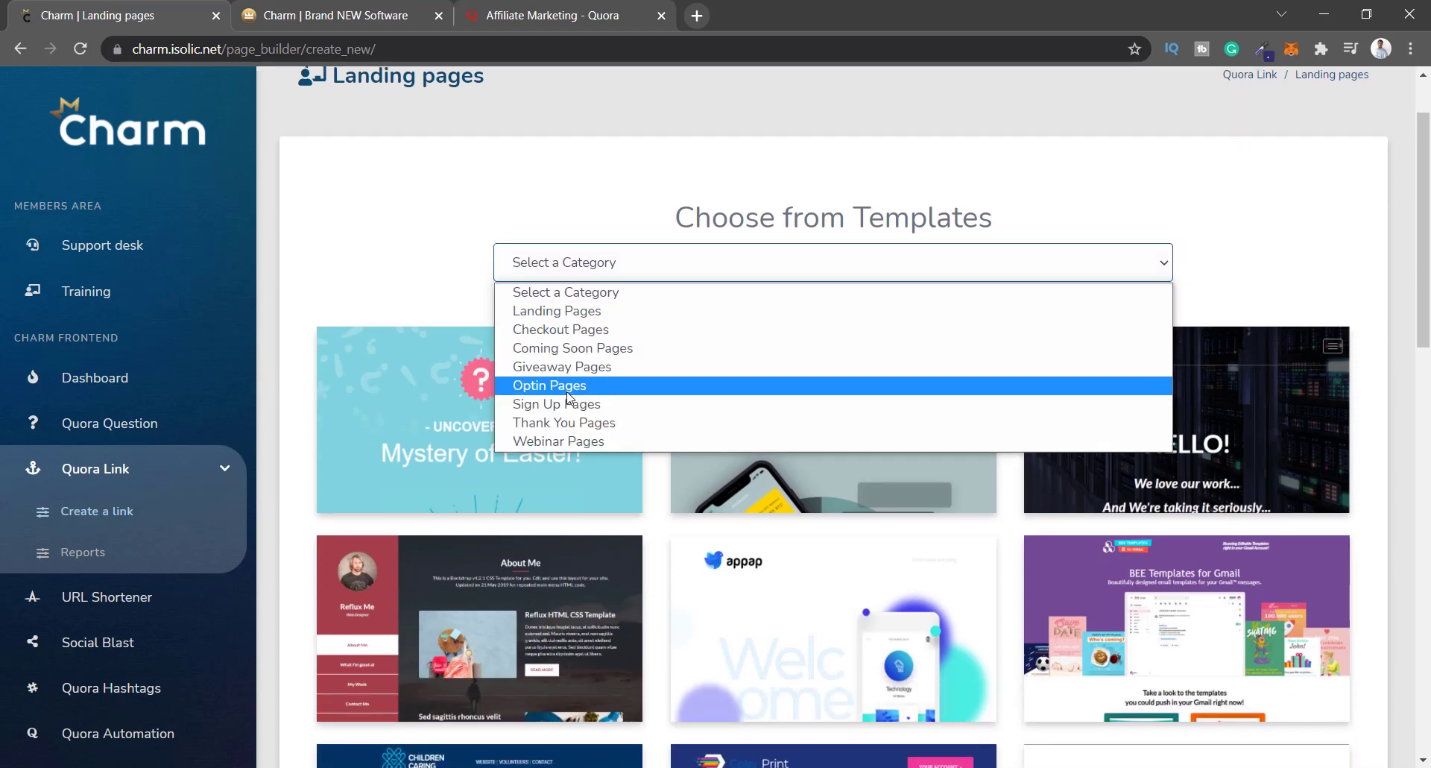
click(537, 384)
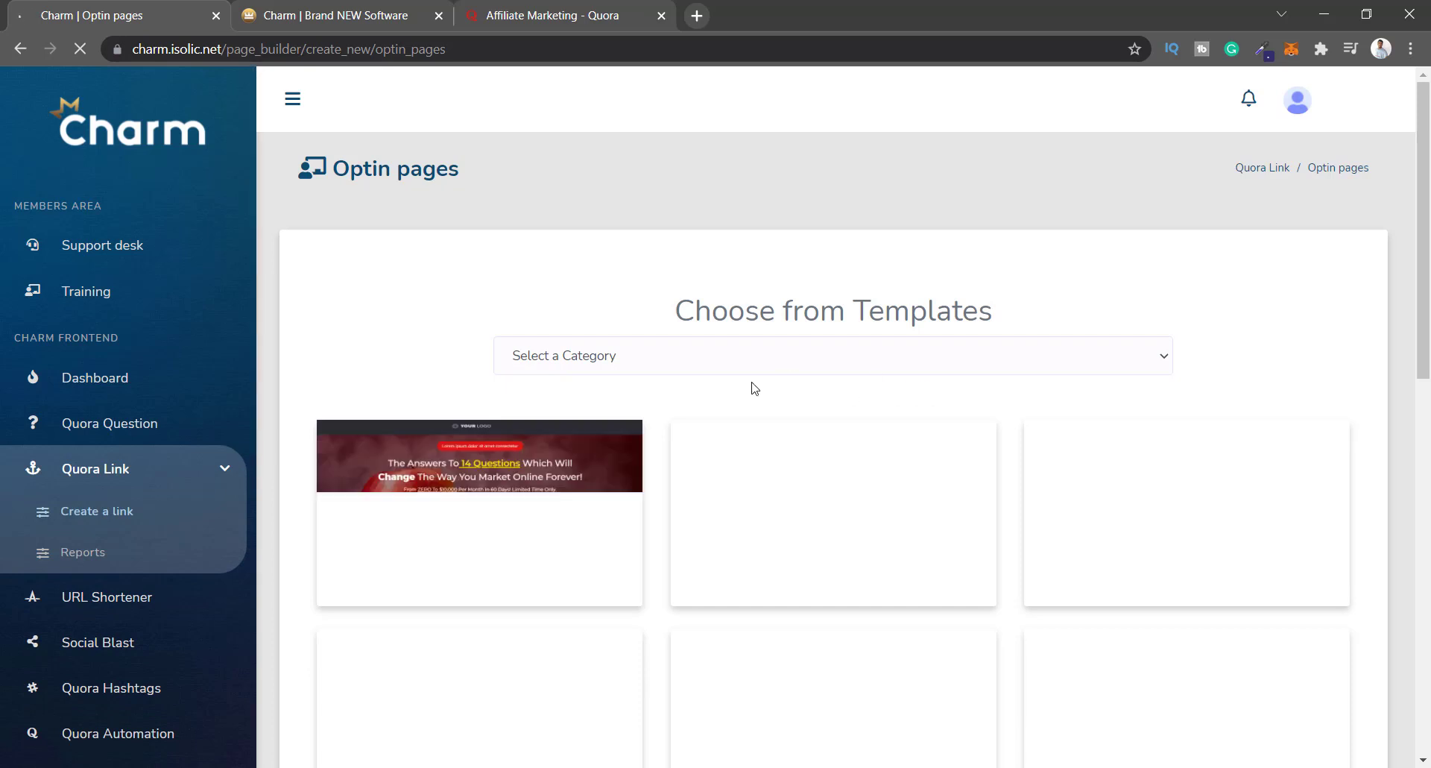
scroll(463, 338, down, 6)
scroll(856, 515, up, 6)
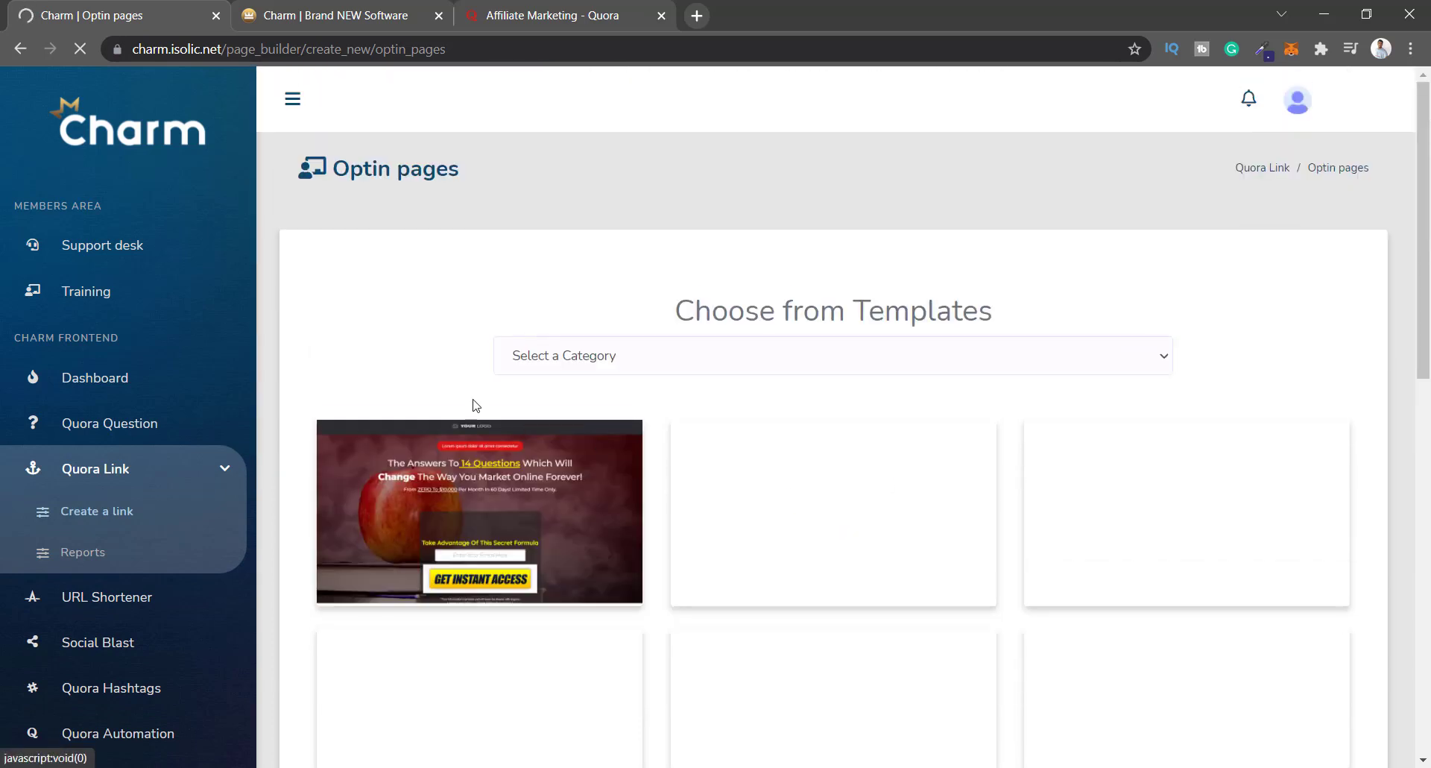
scroll(910, 402, down, 4)
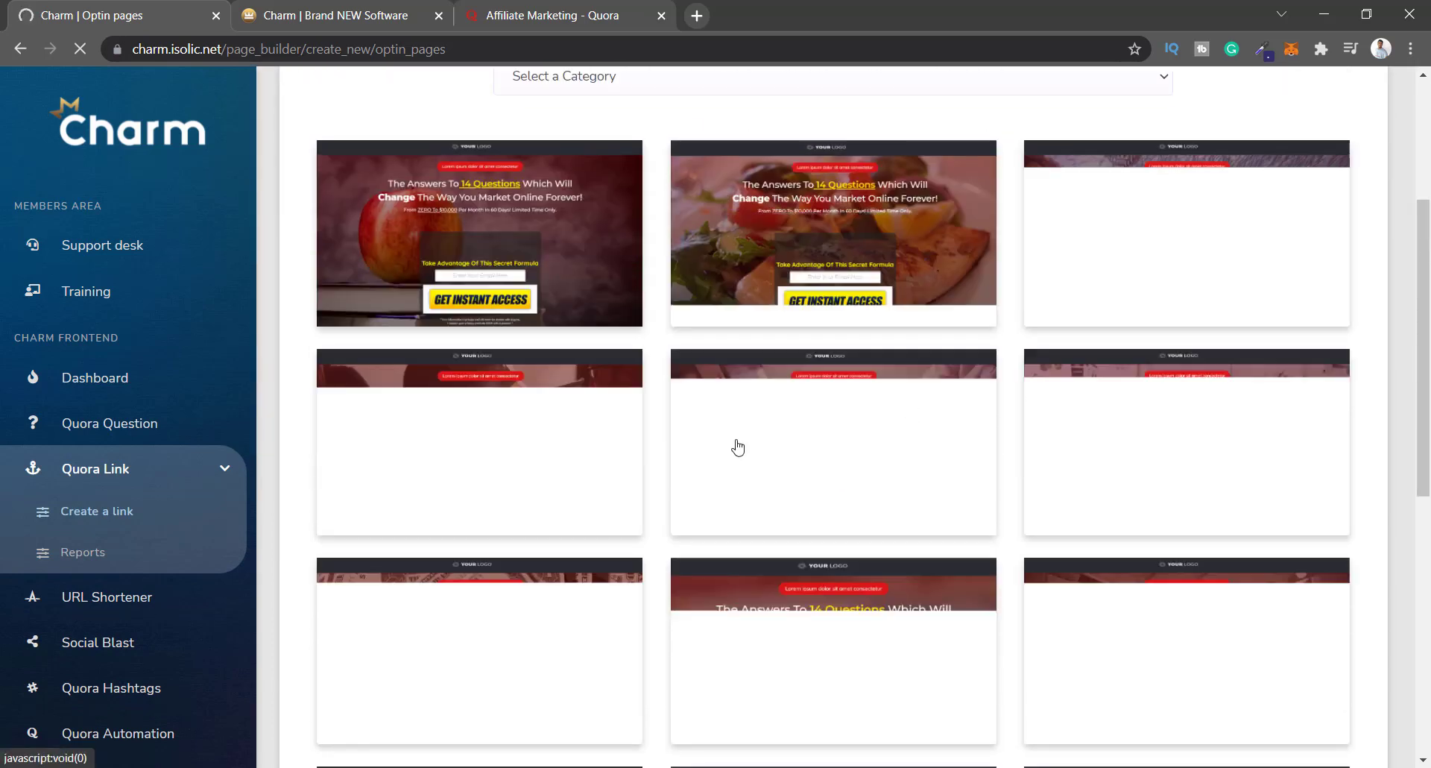
scroll(878, 485, up, 2)
scroll(877, 485, up, 2)
scroll(601, 305, down, 3)
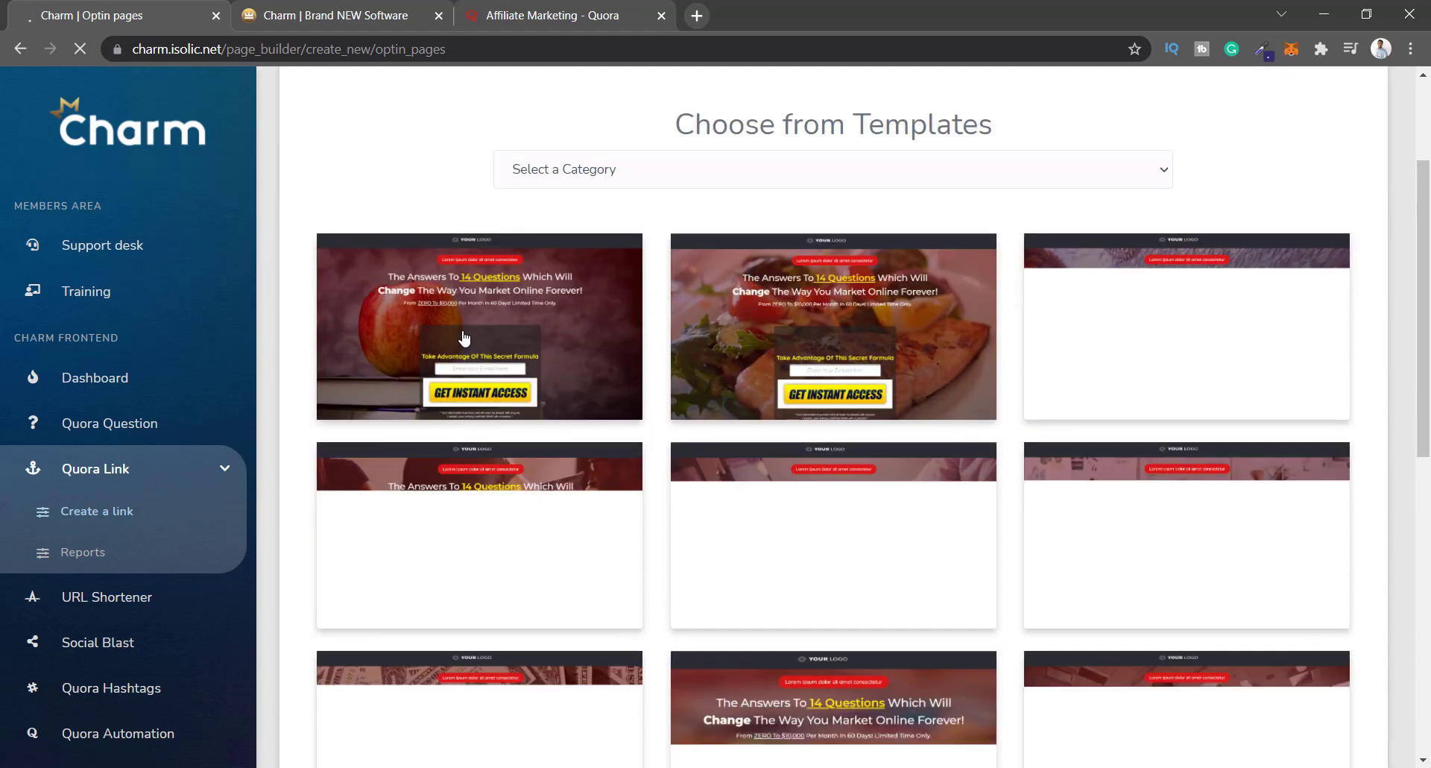
click(463, 337)
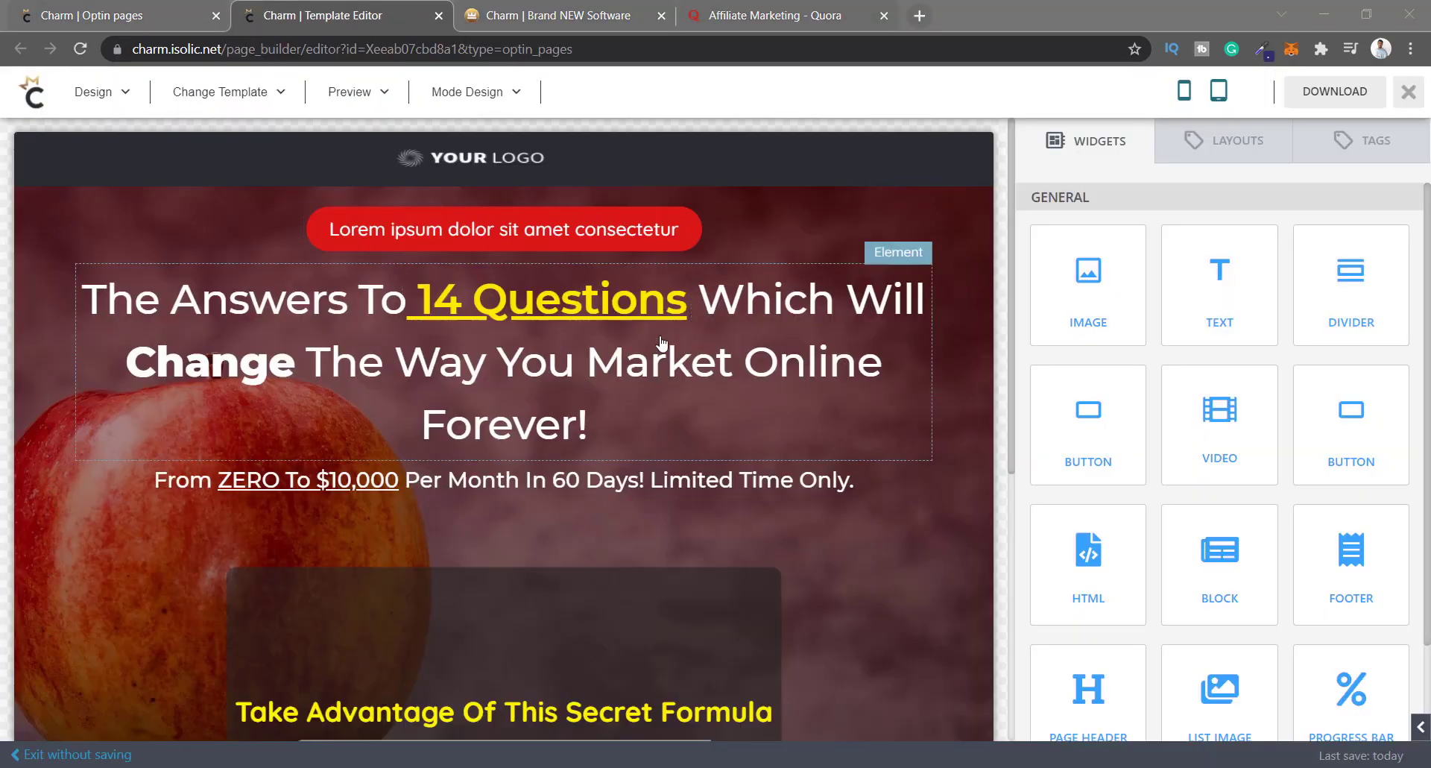
Change the red banner's first word so it reads 'Loreujcjhvyugisum dolor sit amet consectetur'.
scroll(660, 343, down, 5)
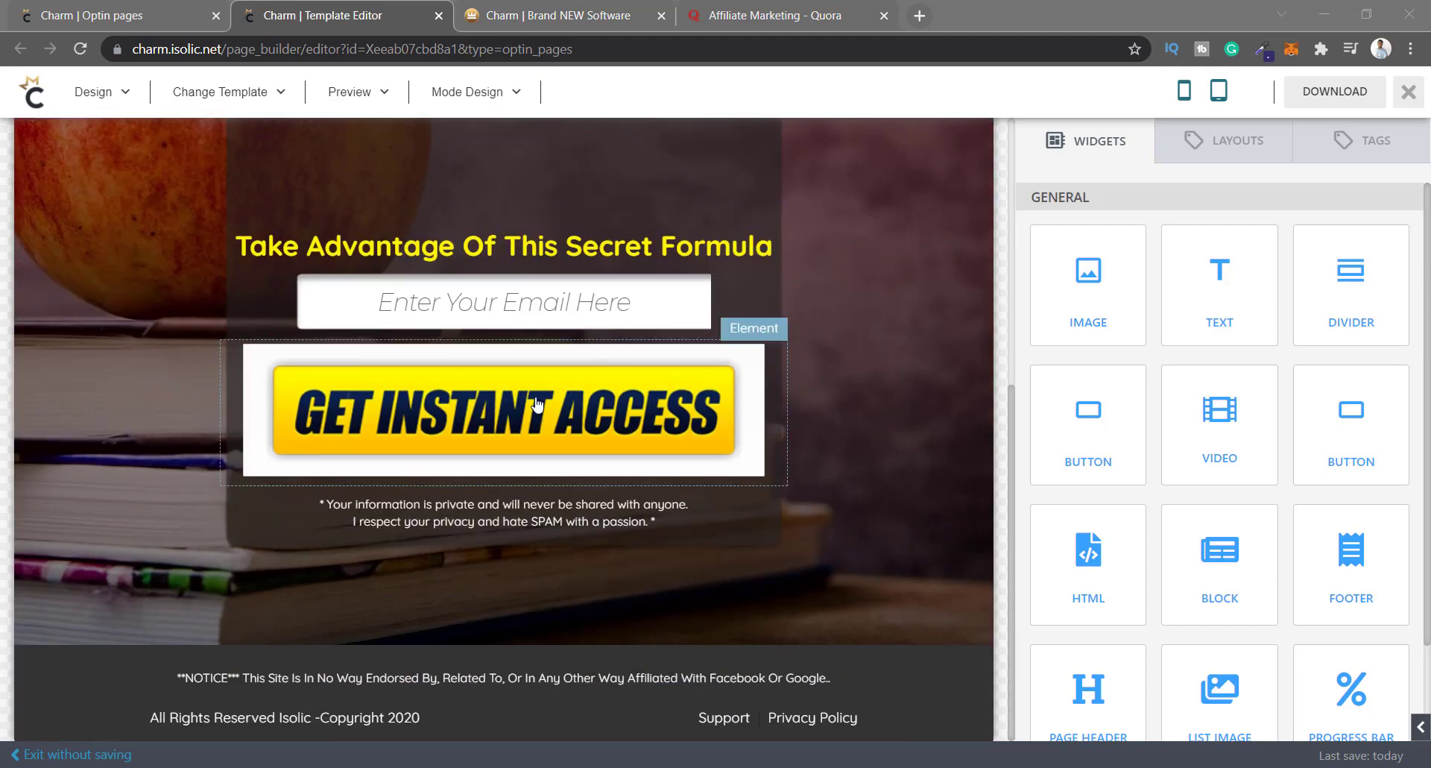
scroll(458, 361, up, 5)
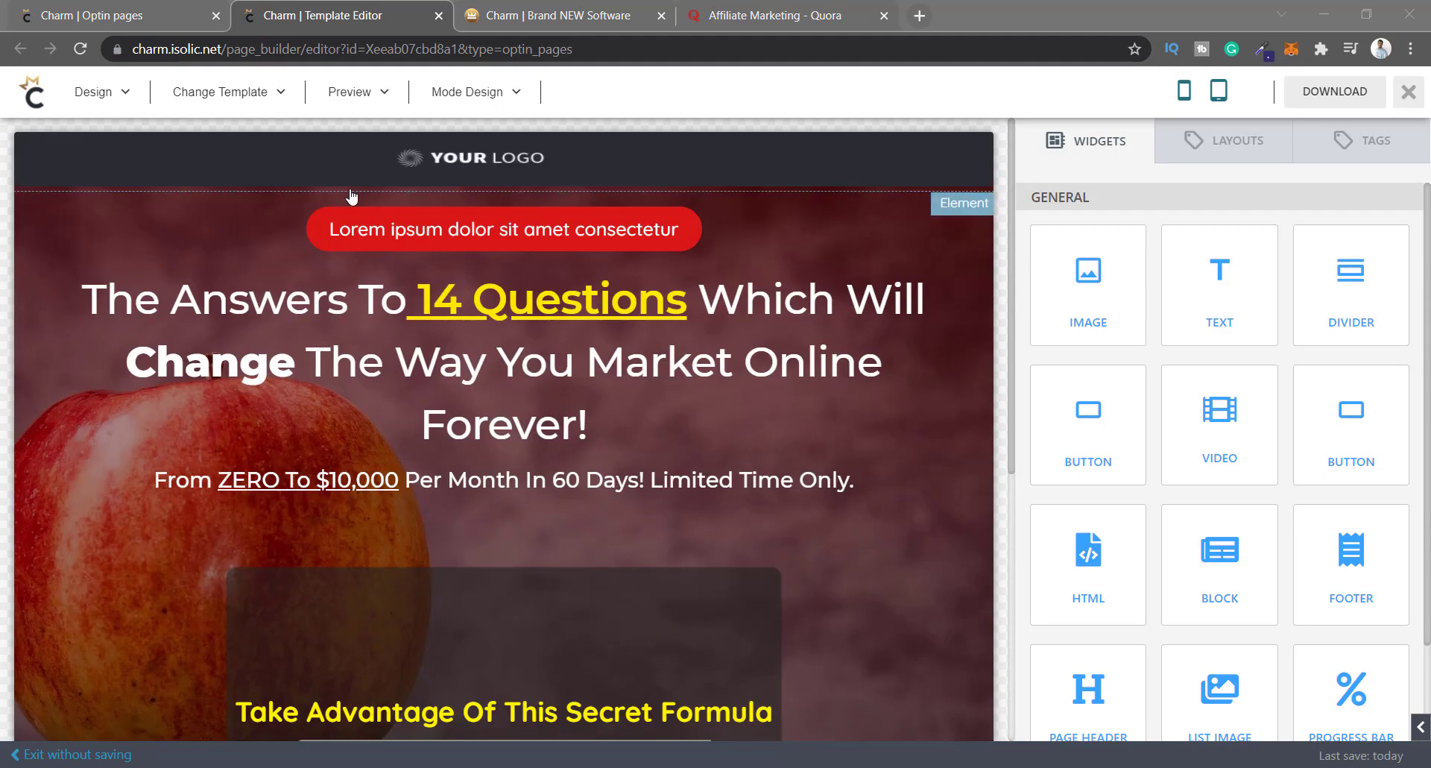
double_click(358, 229)
click(412, 226)
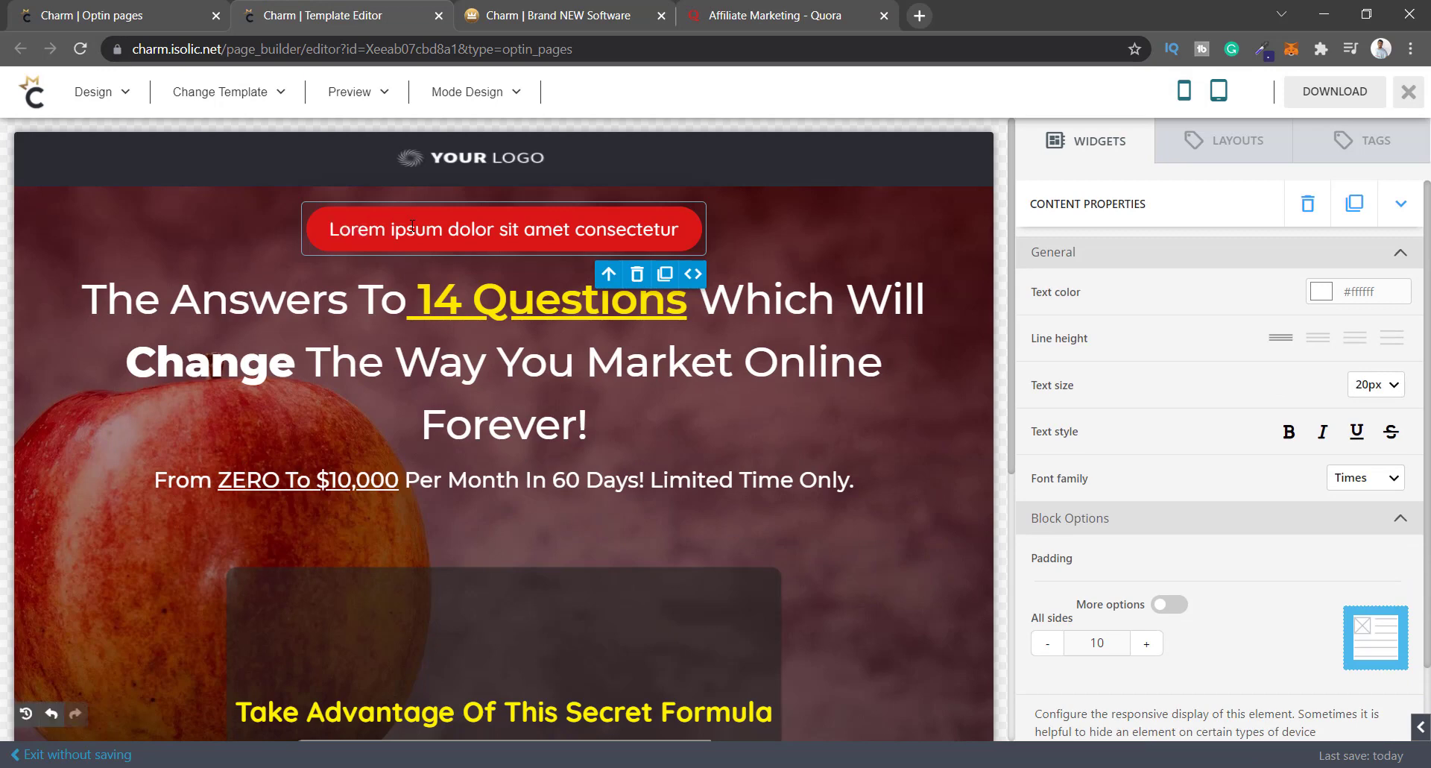
drag(413, 225, 377, 236)
key(BackSpace)
text(ujcjhvyugi)
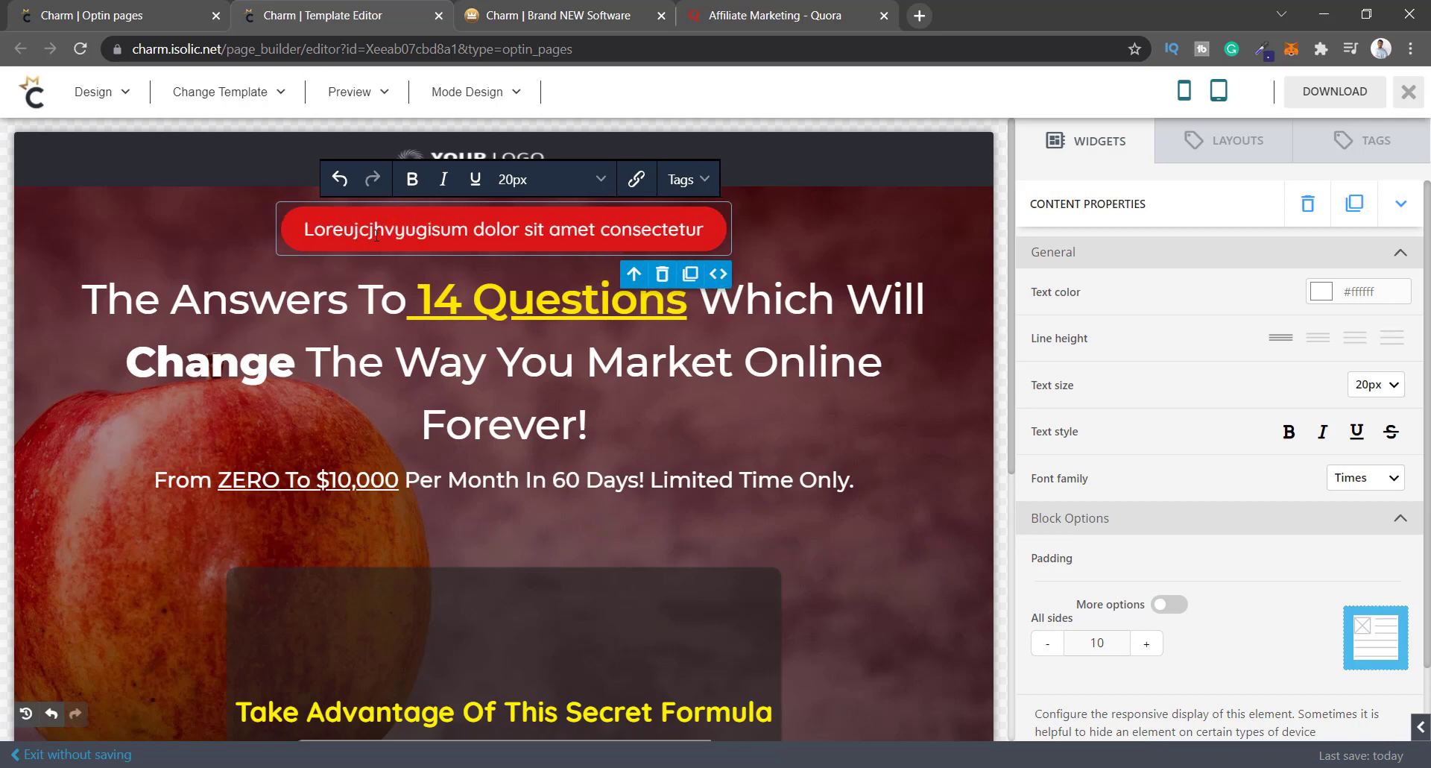
click(80, 218)
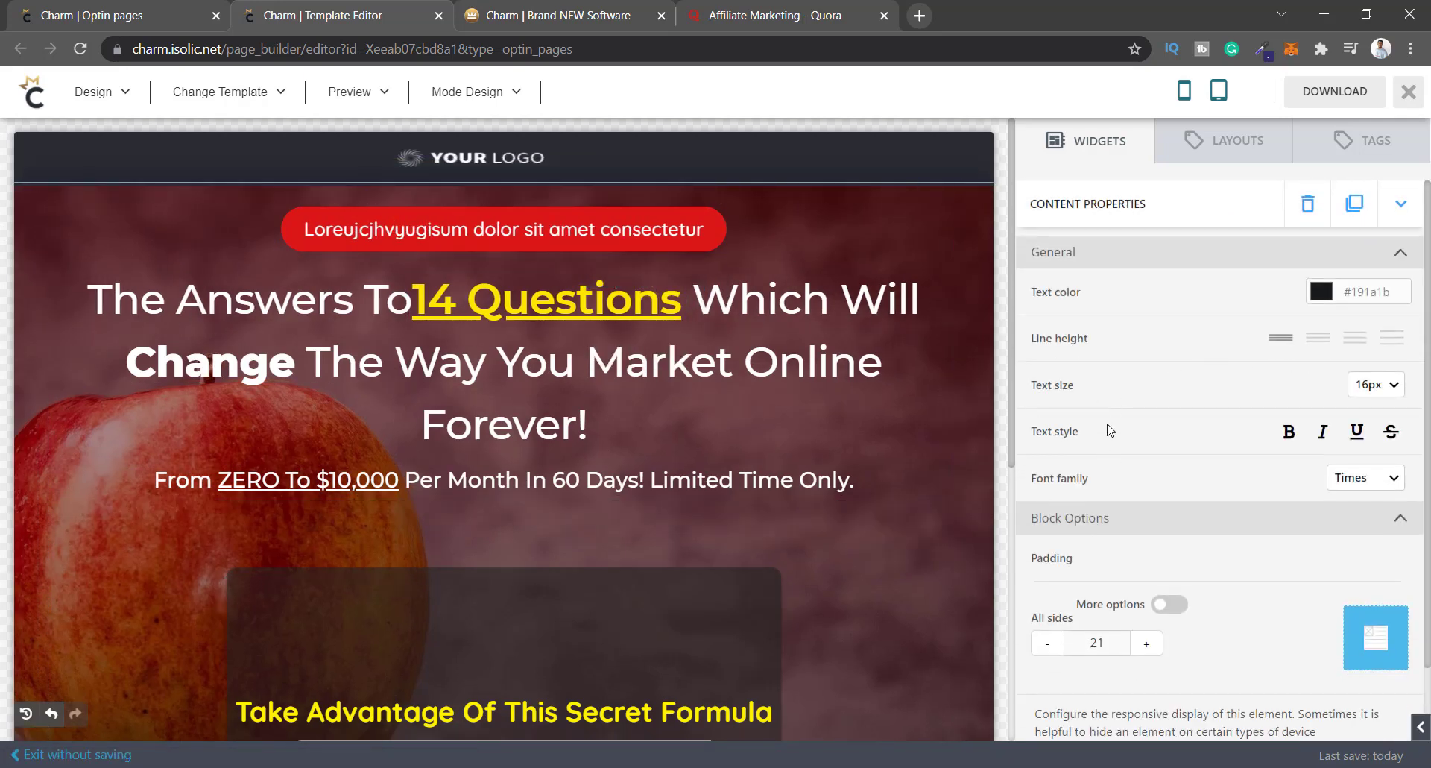
Select the main headline block to inspect its properties.
scroll(1110, 430, down, 2)
scroll(1098, 419, up, 2)
click(477, 360)
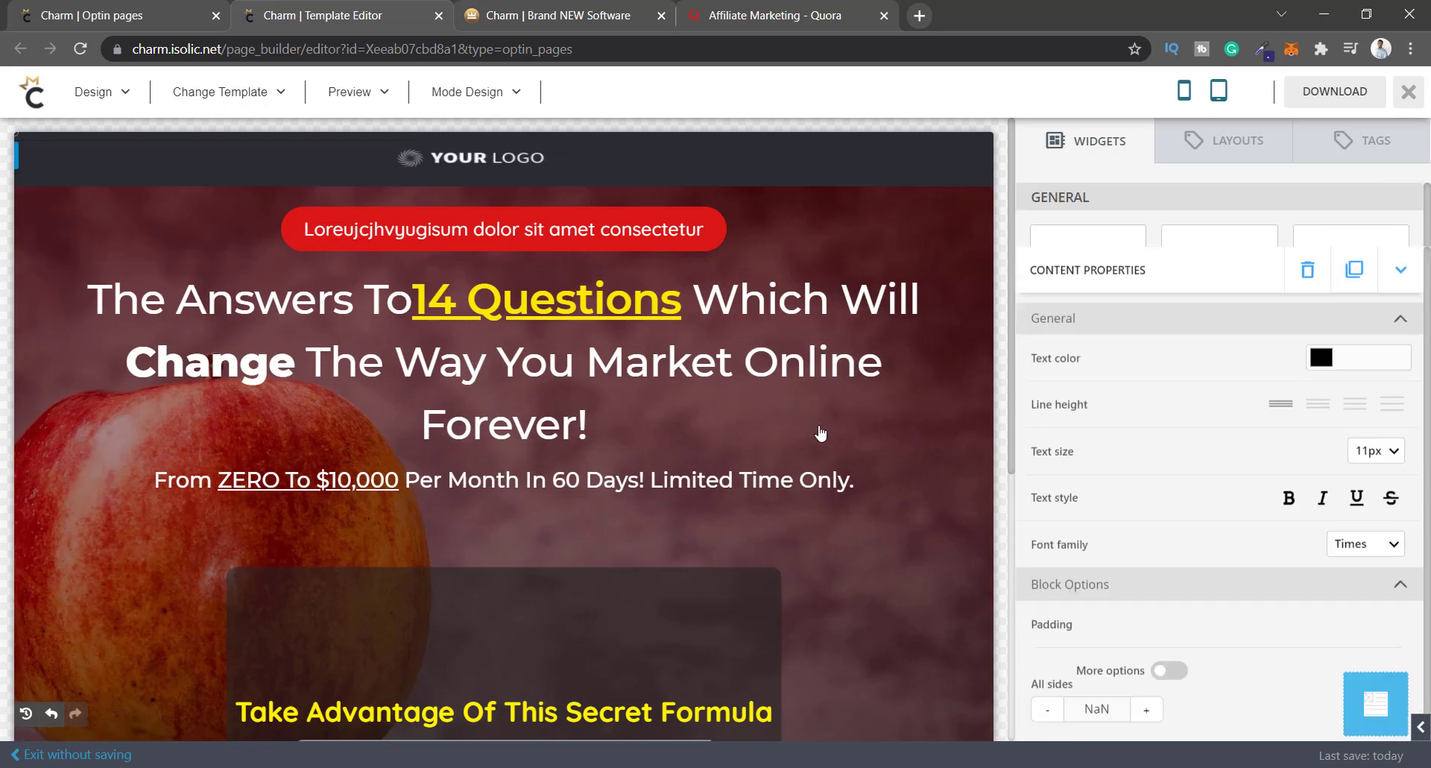
click(747, 426)
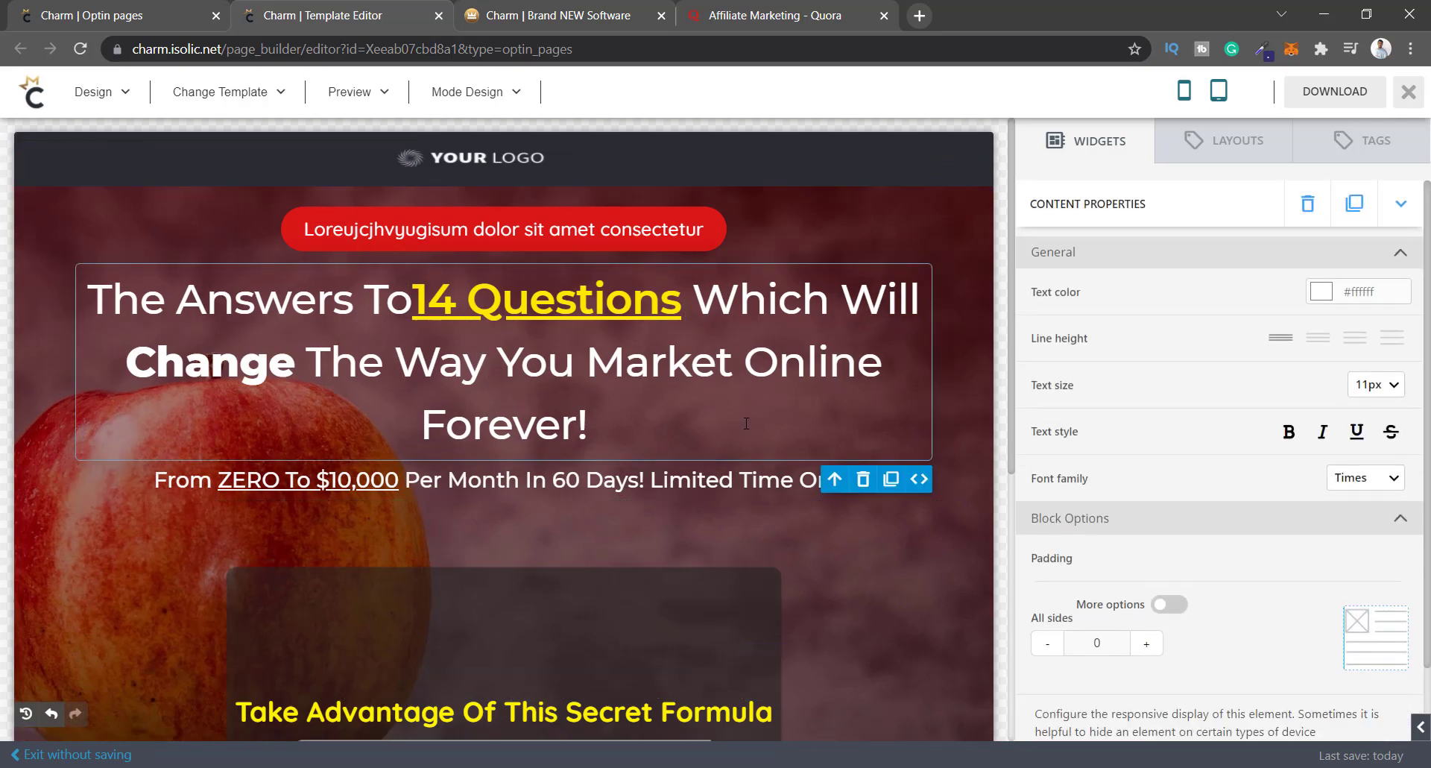
Export the edited apple optin page, confirming Ok to save the design first.
click(1336, 92)
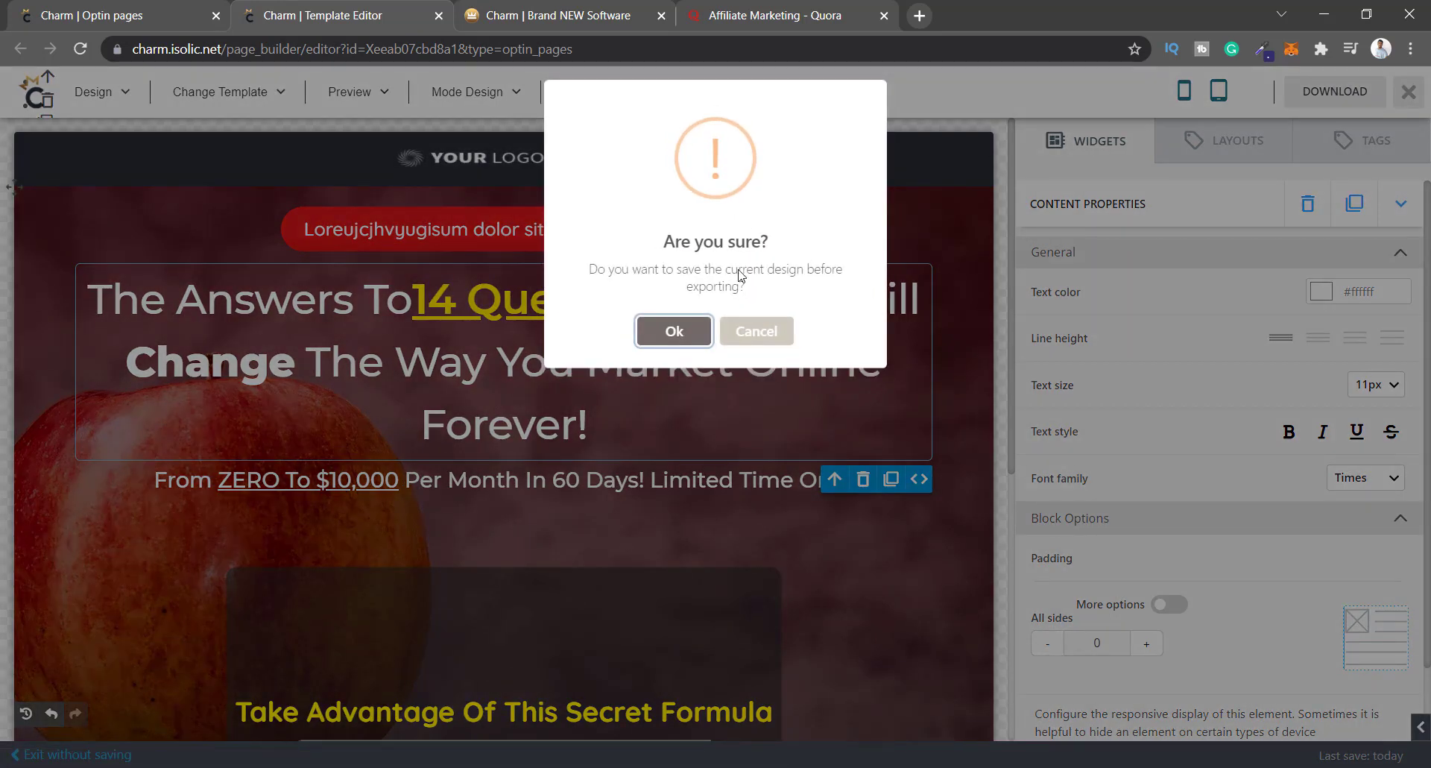
click(662, 330)
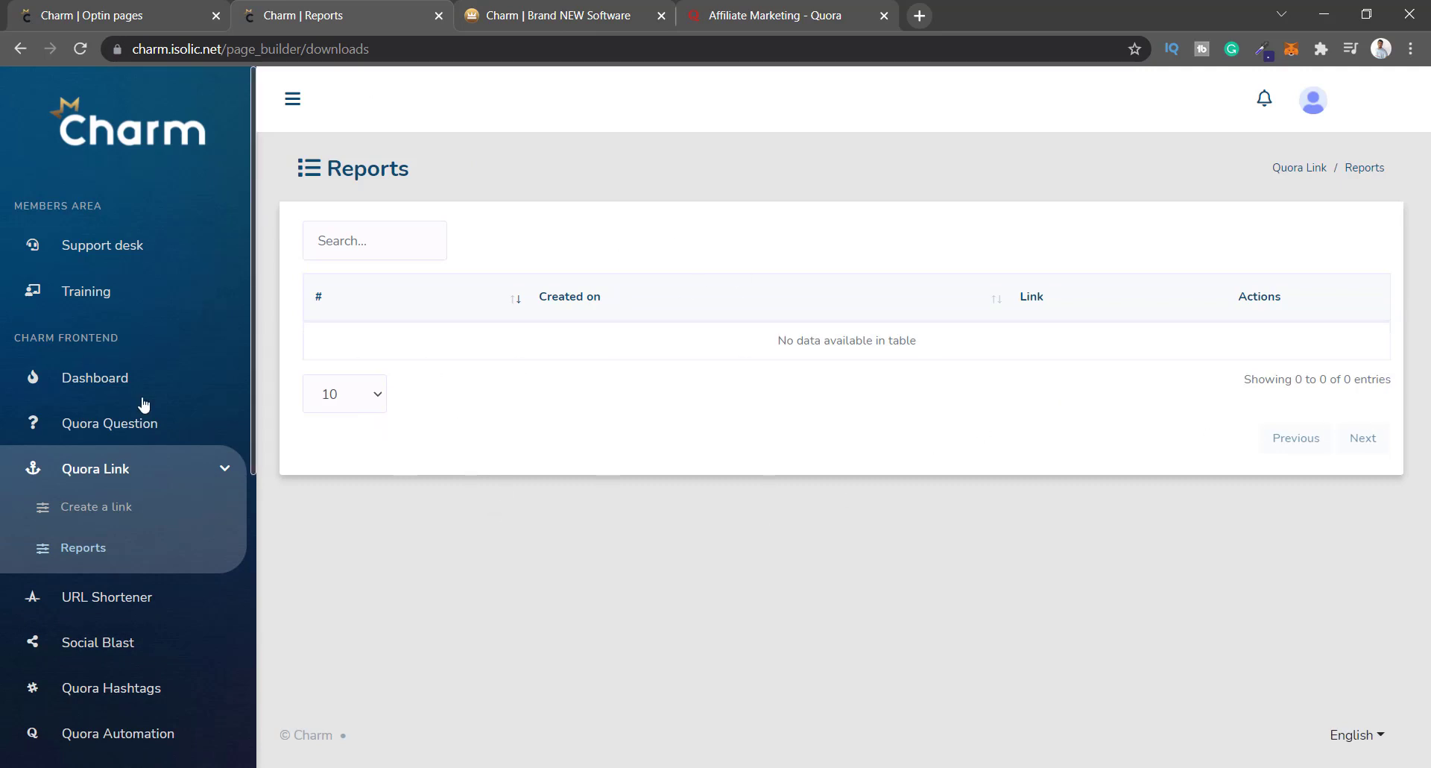
Open the crypto app landing template and change the 'Steve Woz' heading to 'AbhiWoz!'.
click(94, 512)
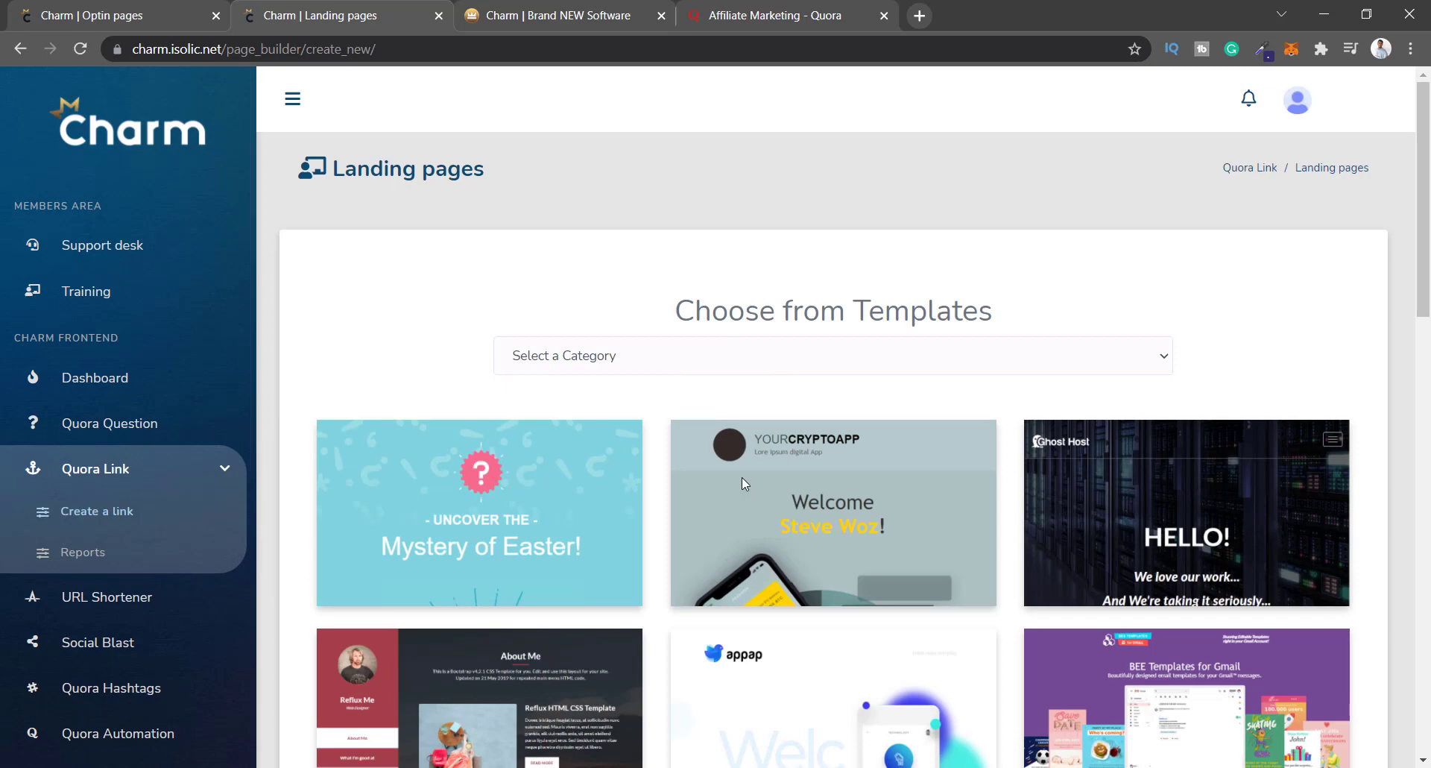
click(741, 477)
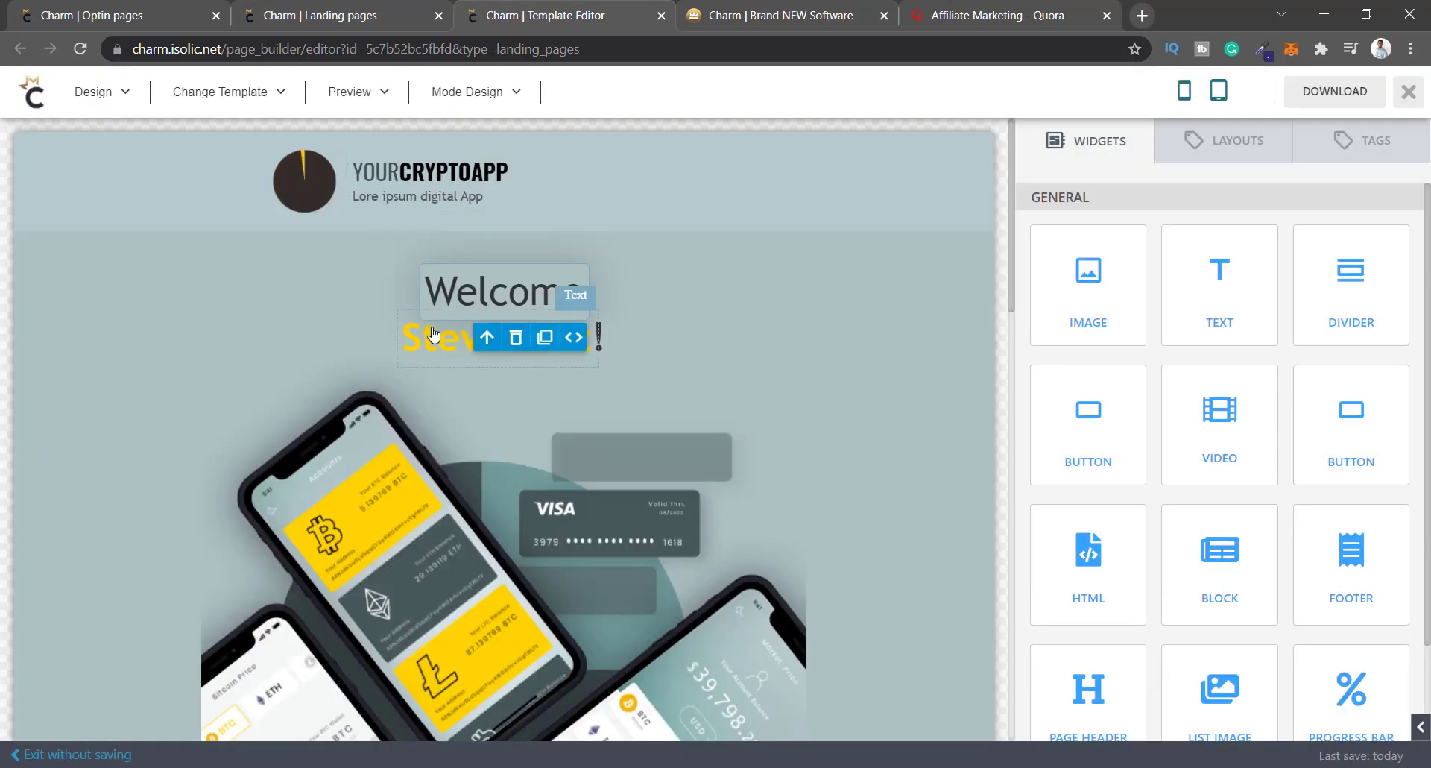
click(454, 332)
double_click(452, 331)
text(Abhi)
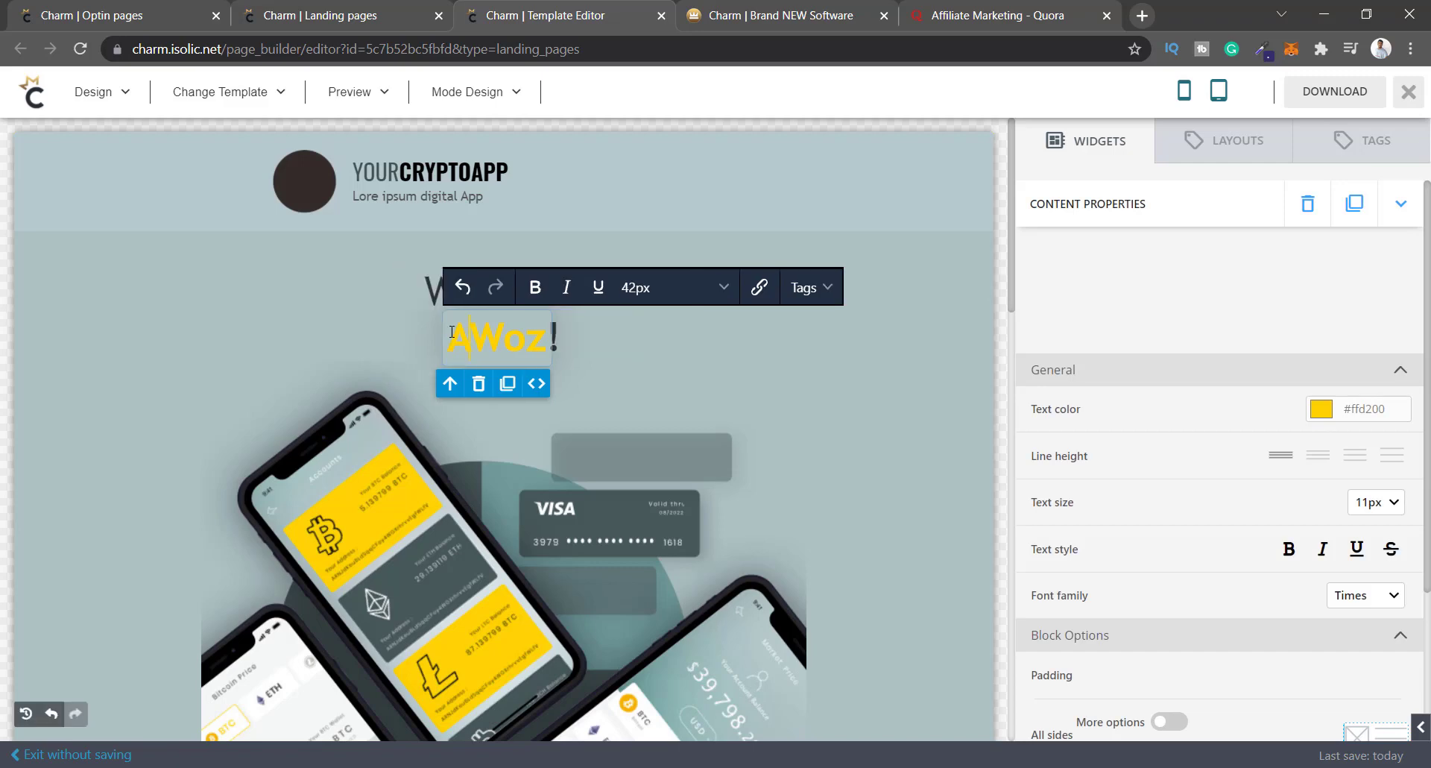
Delete 'started' from the Getting started heading, add a text block above, and preview at tablet width.
scroll(602, 419, down, 6)
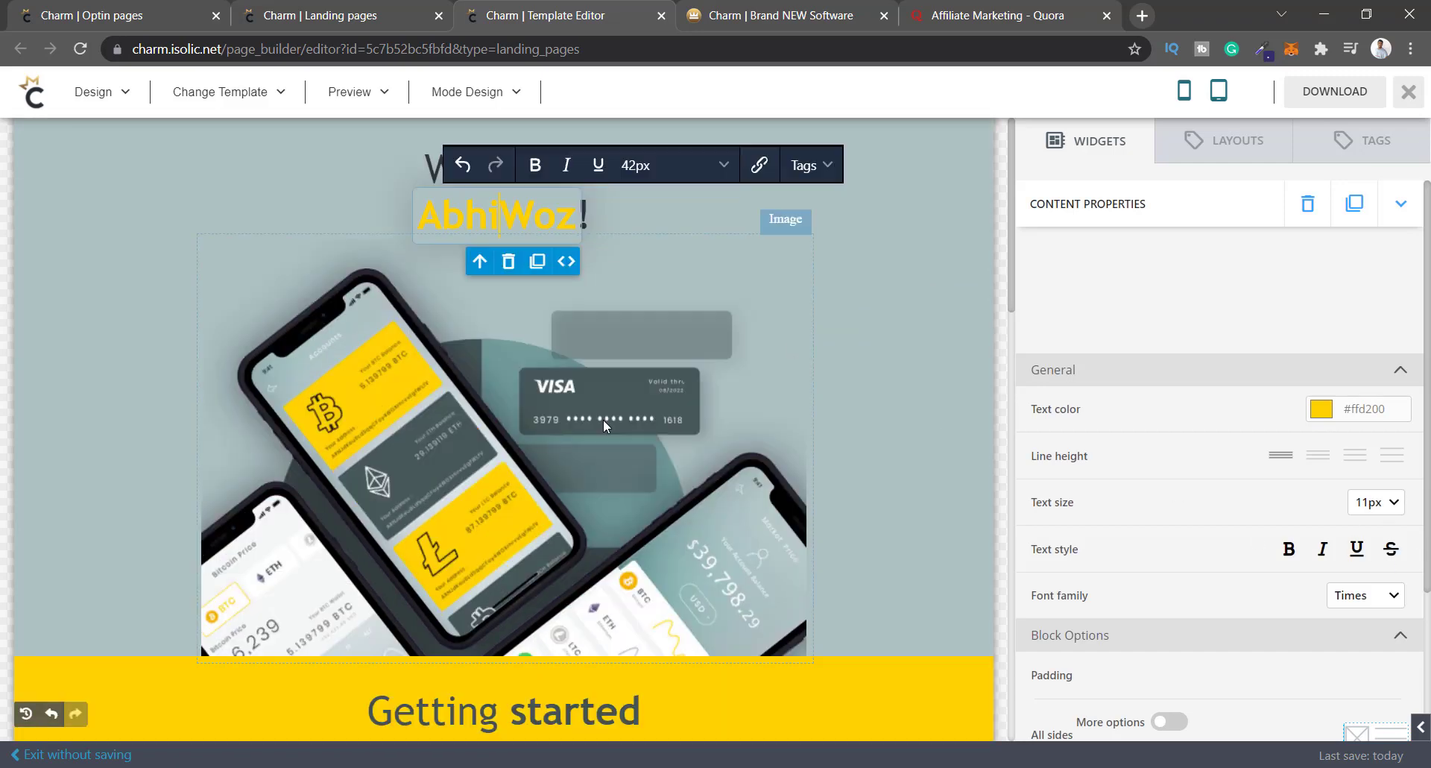
click(512, 386)
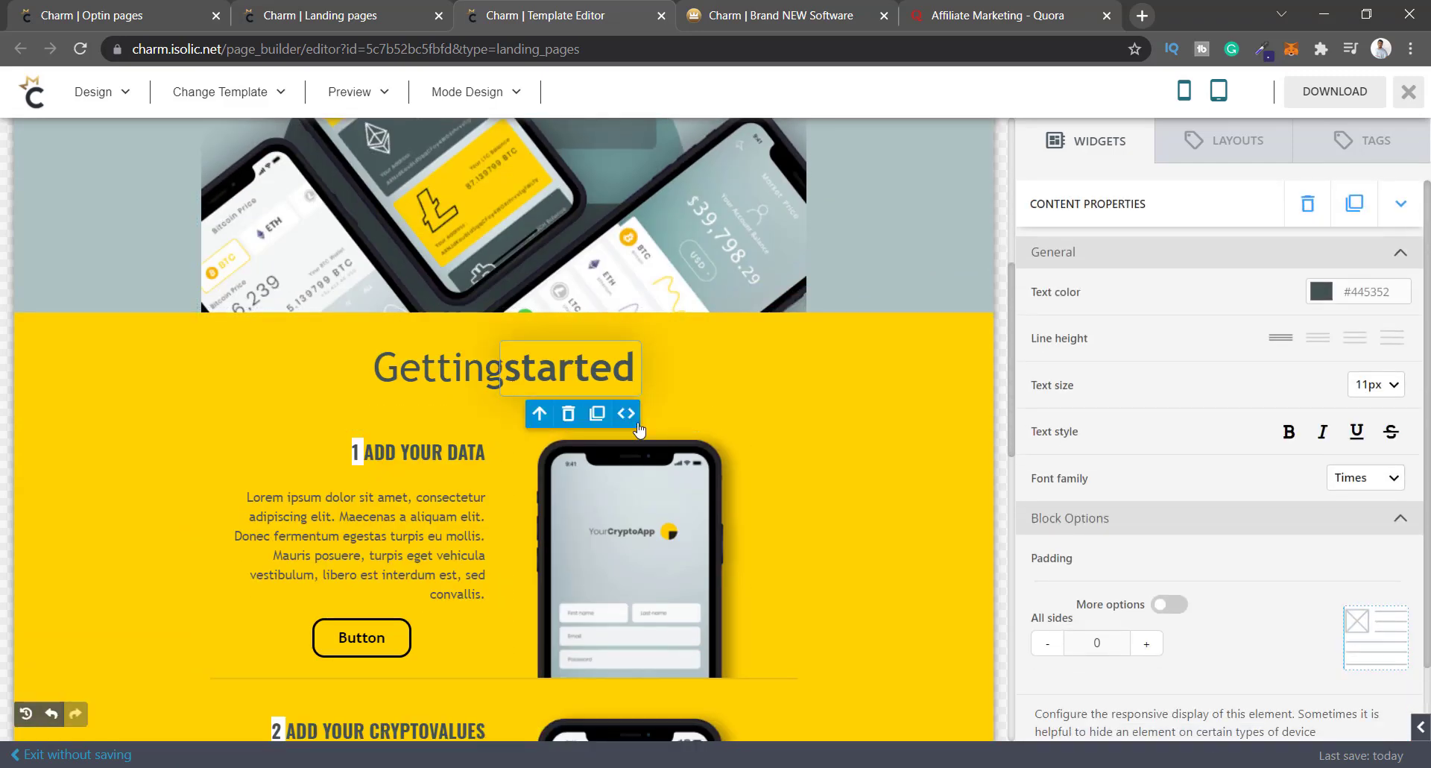
click(569, 415)
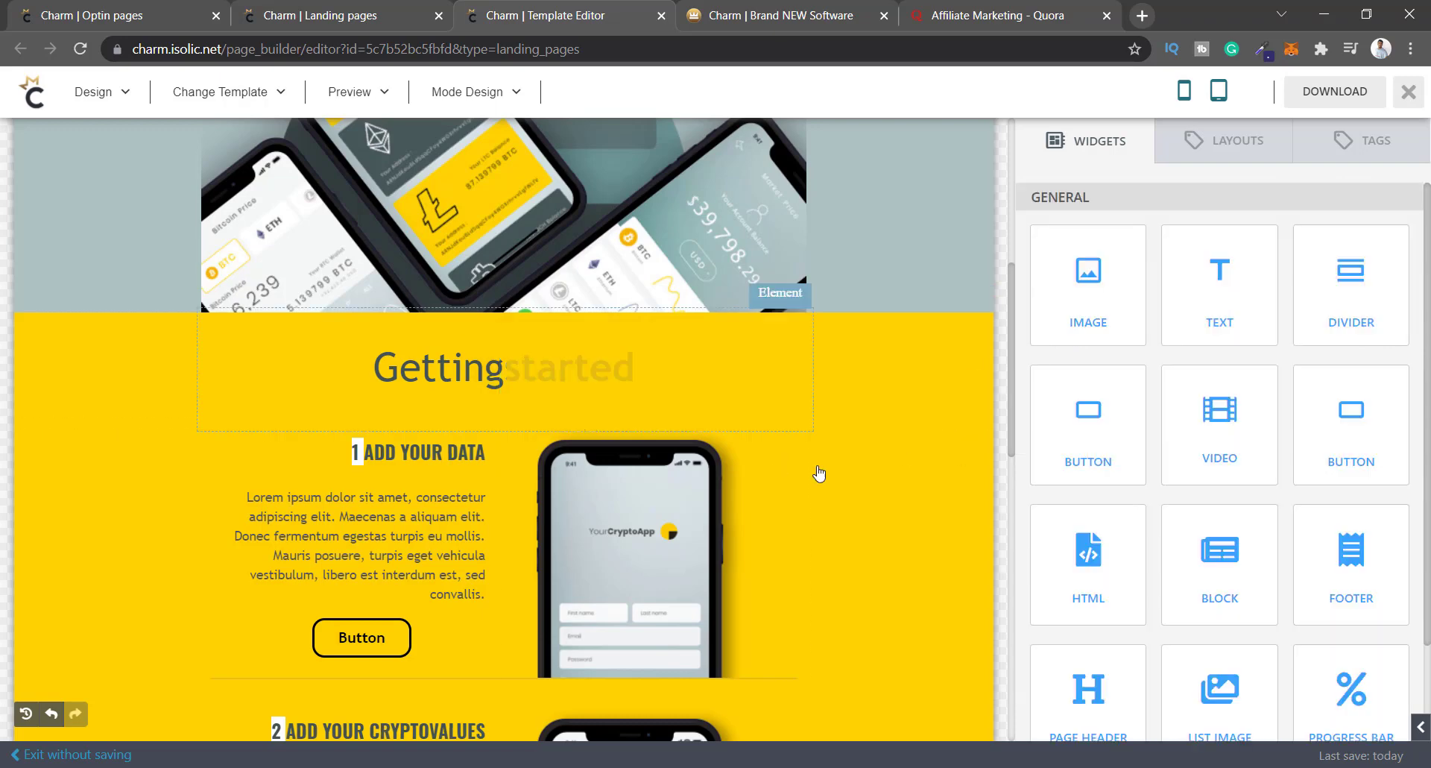
drag(1230, 302, 820, 384)
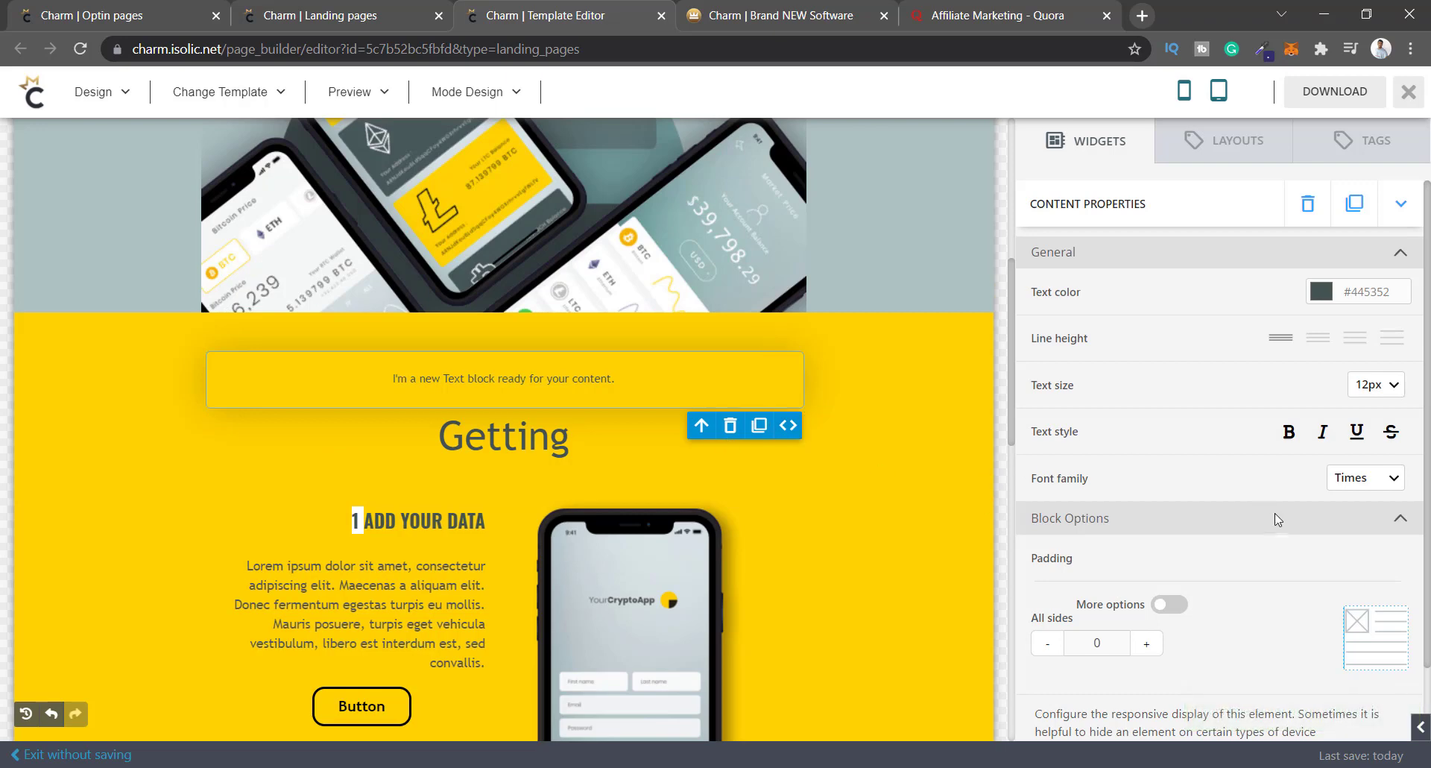
click(1218, 91)
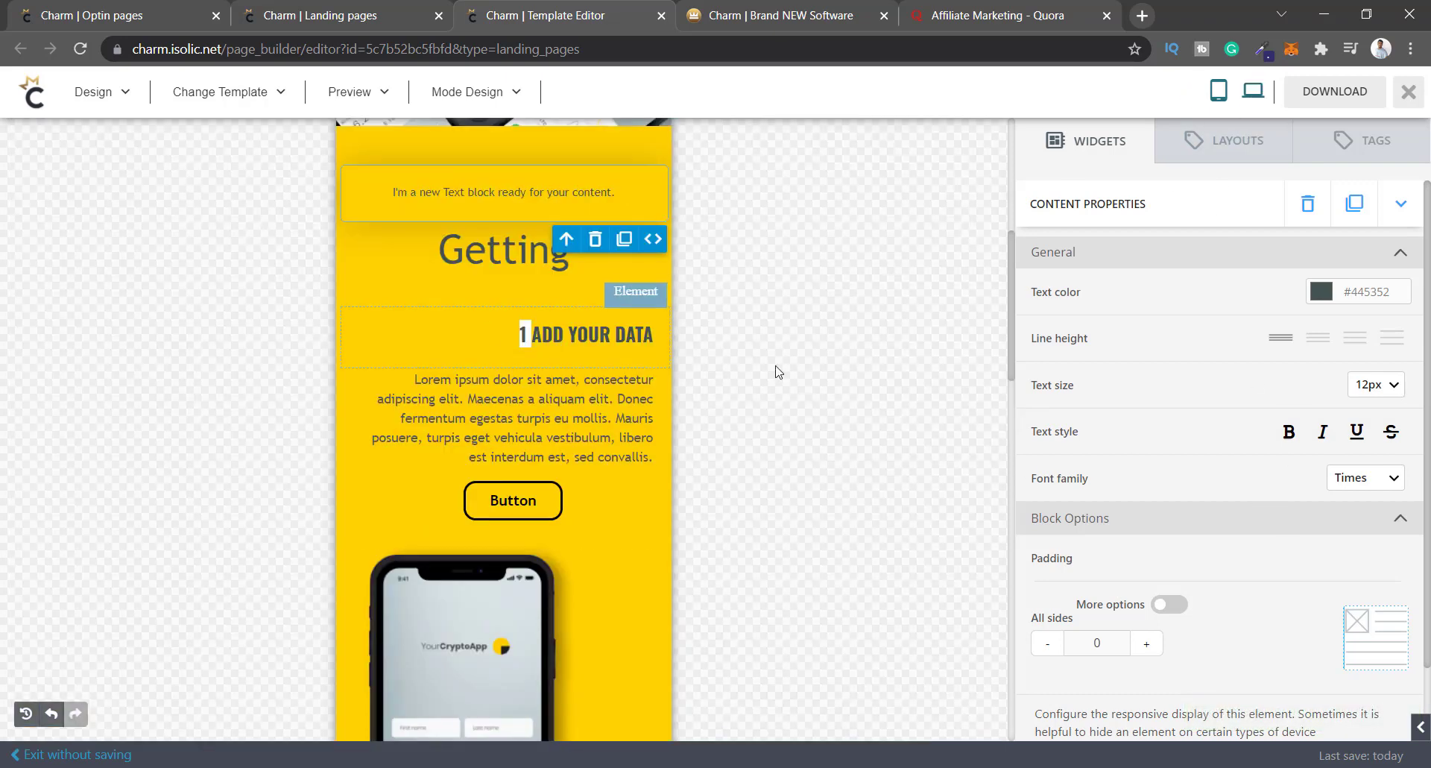
Return to desktop width, export the crypto app page with save confirmed, then view the Reports list.
click(1253, 91)
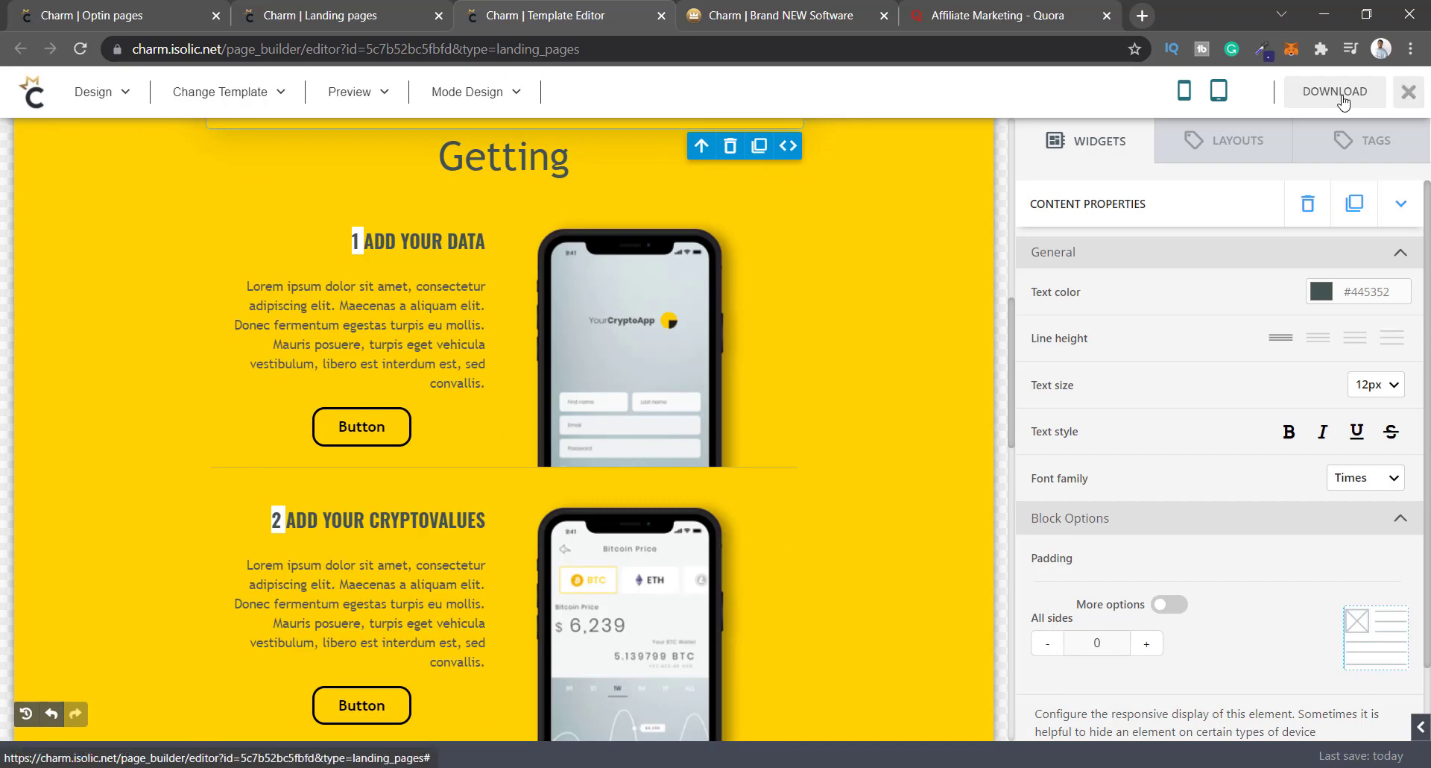
click(1341, 98)
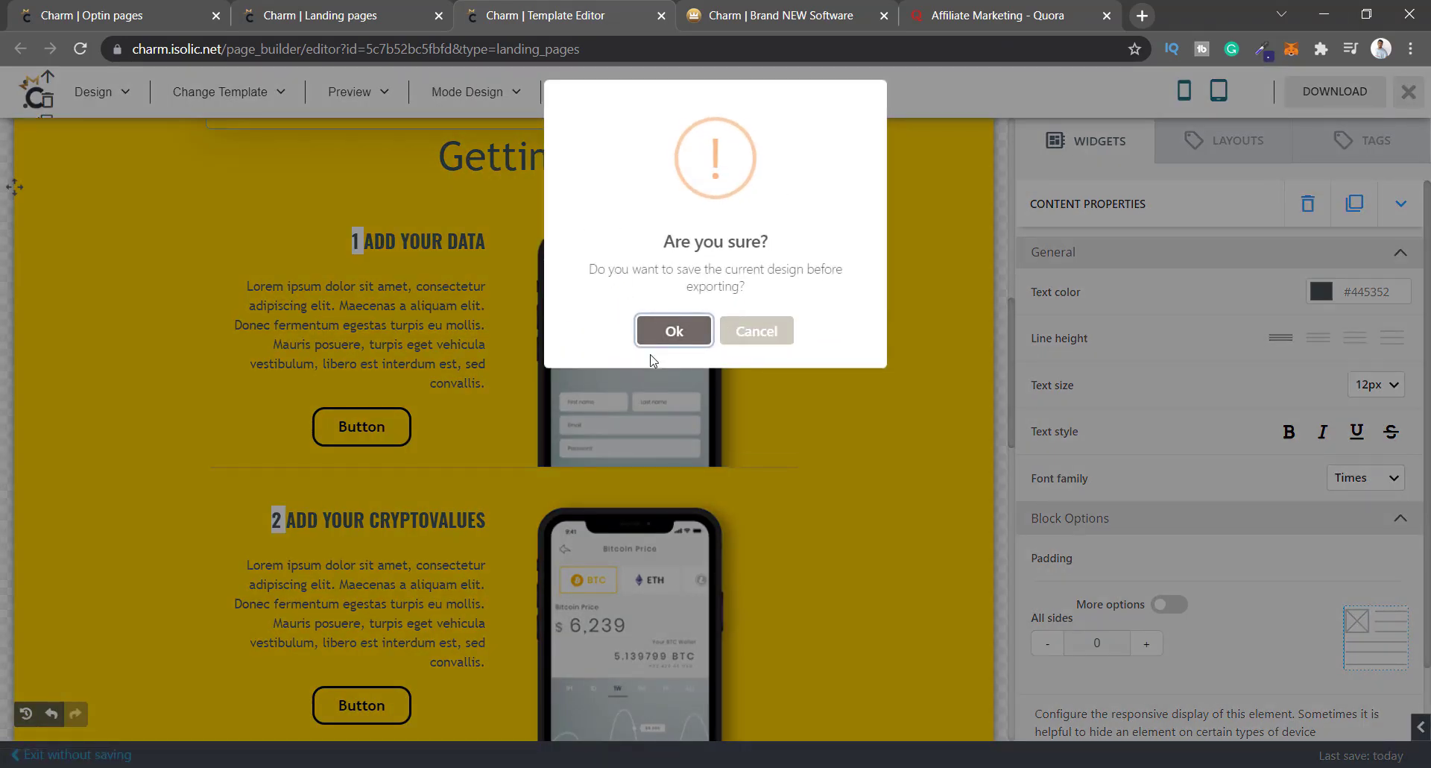
click(671, 331)
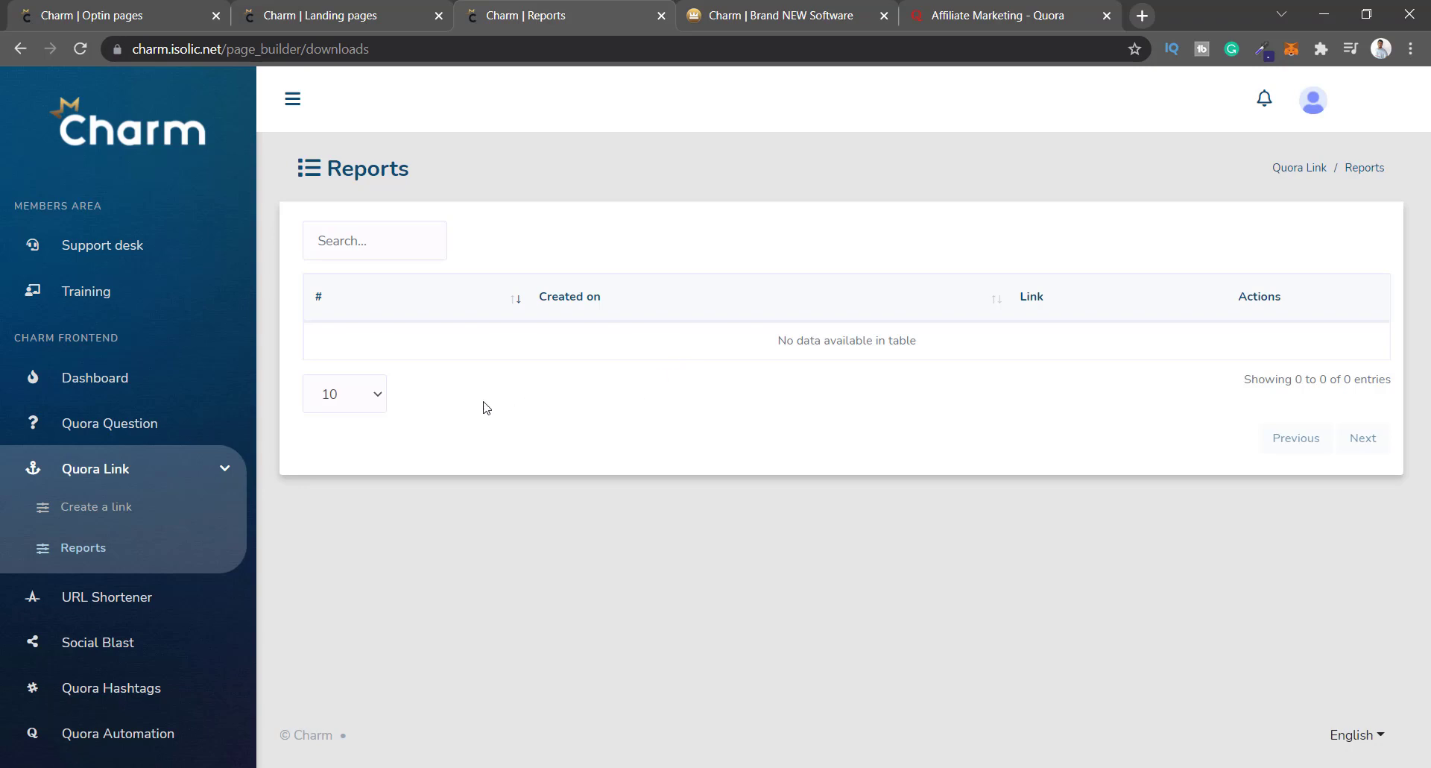
click(70, 549)
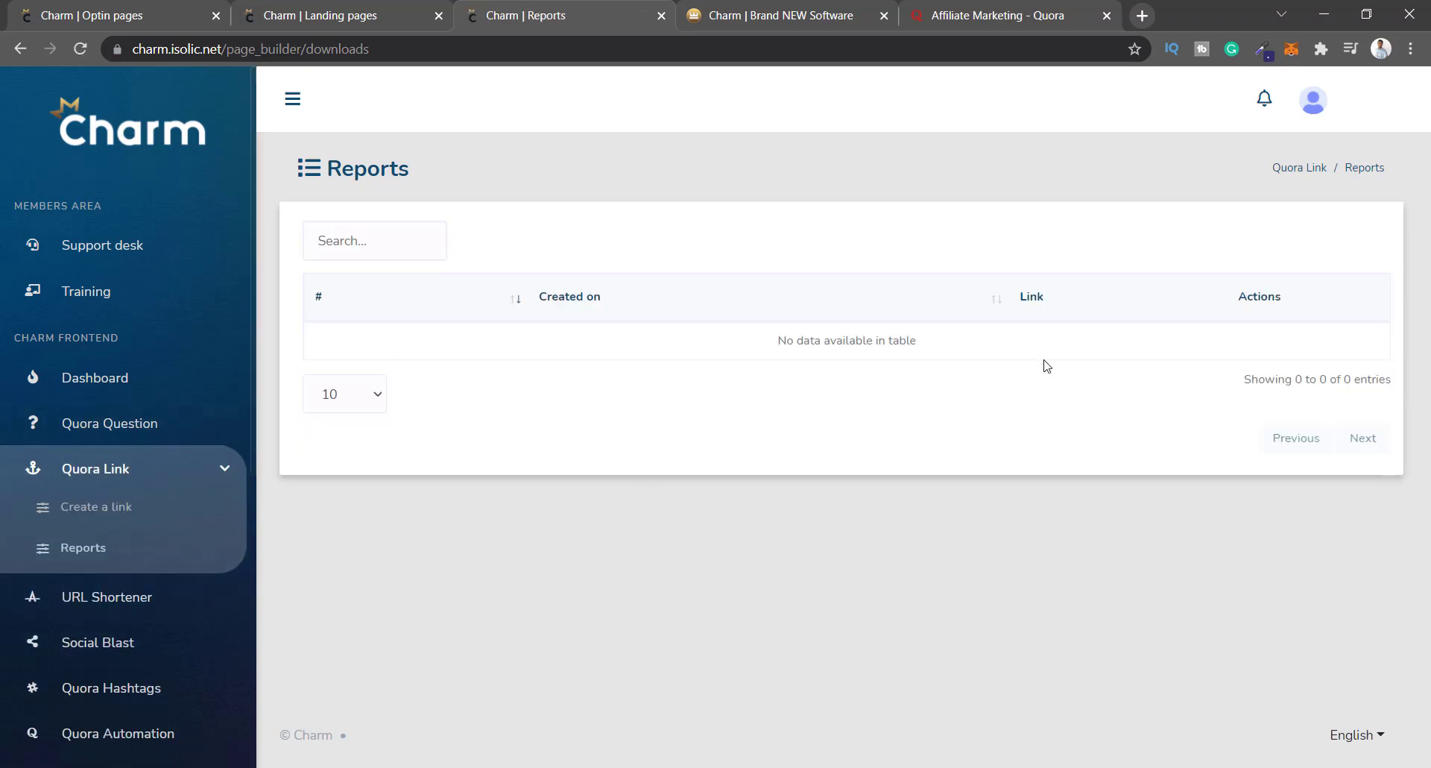
Glance over the Create a link template gallery, then open the Bitly and Rebrandly URL Shortener page.
click(71, 506)
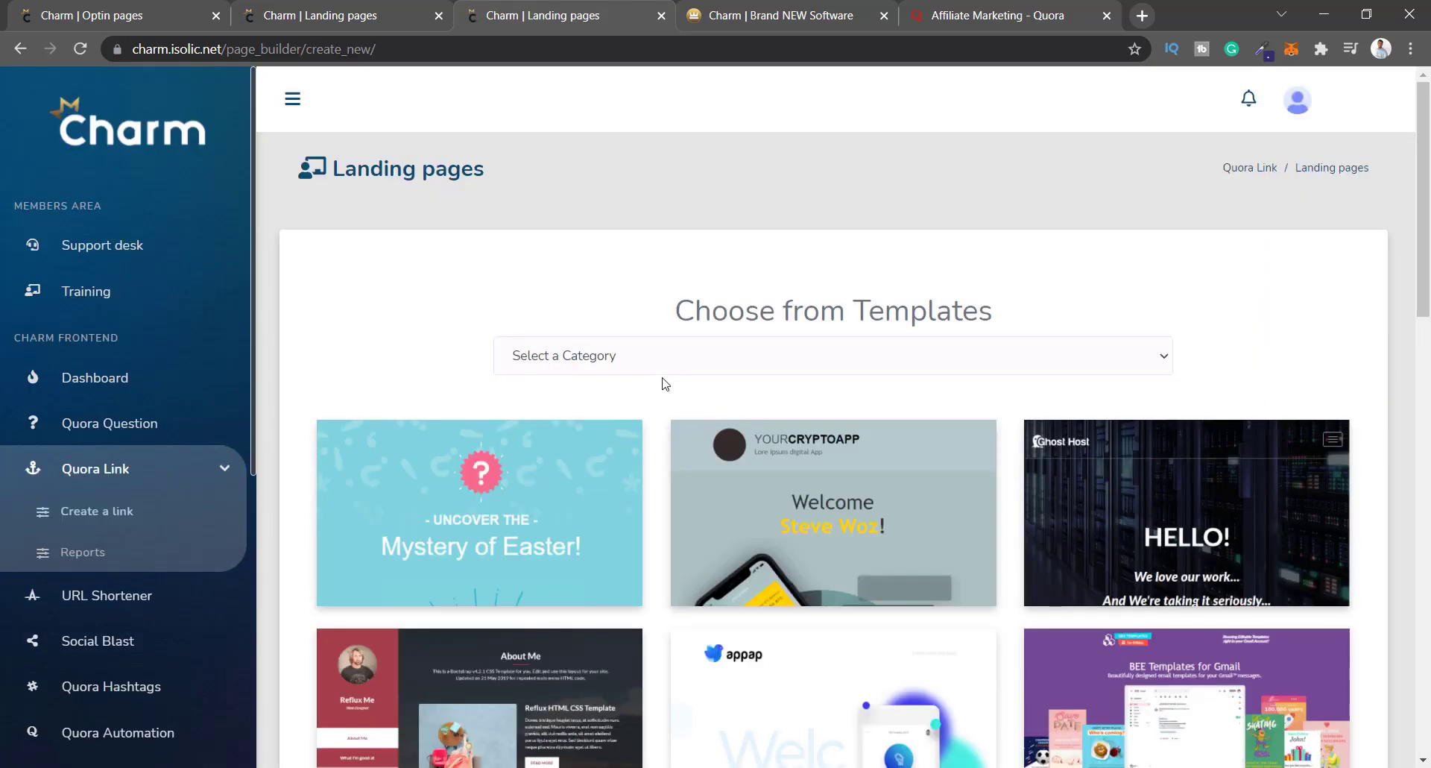
scroll(662, 380, down, 15)
scroll(633, 468, up, 15)
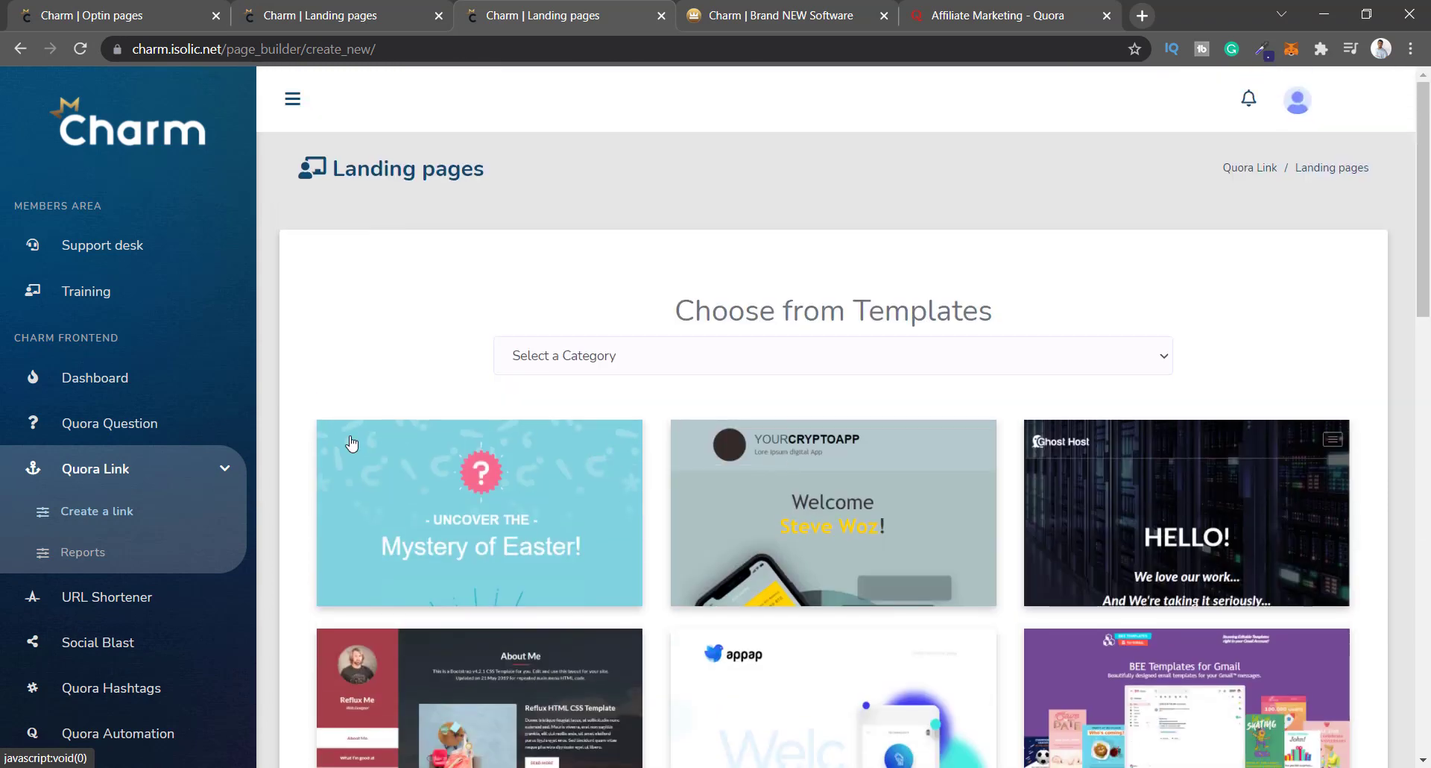
click(145, 600)
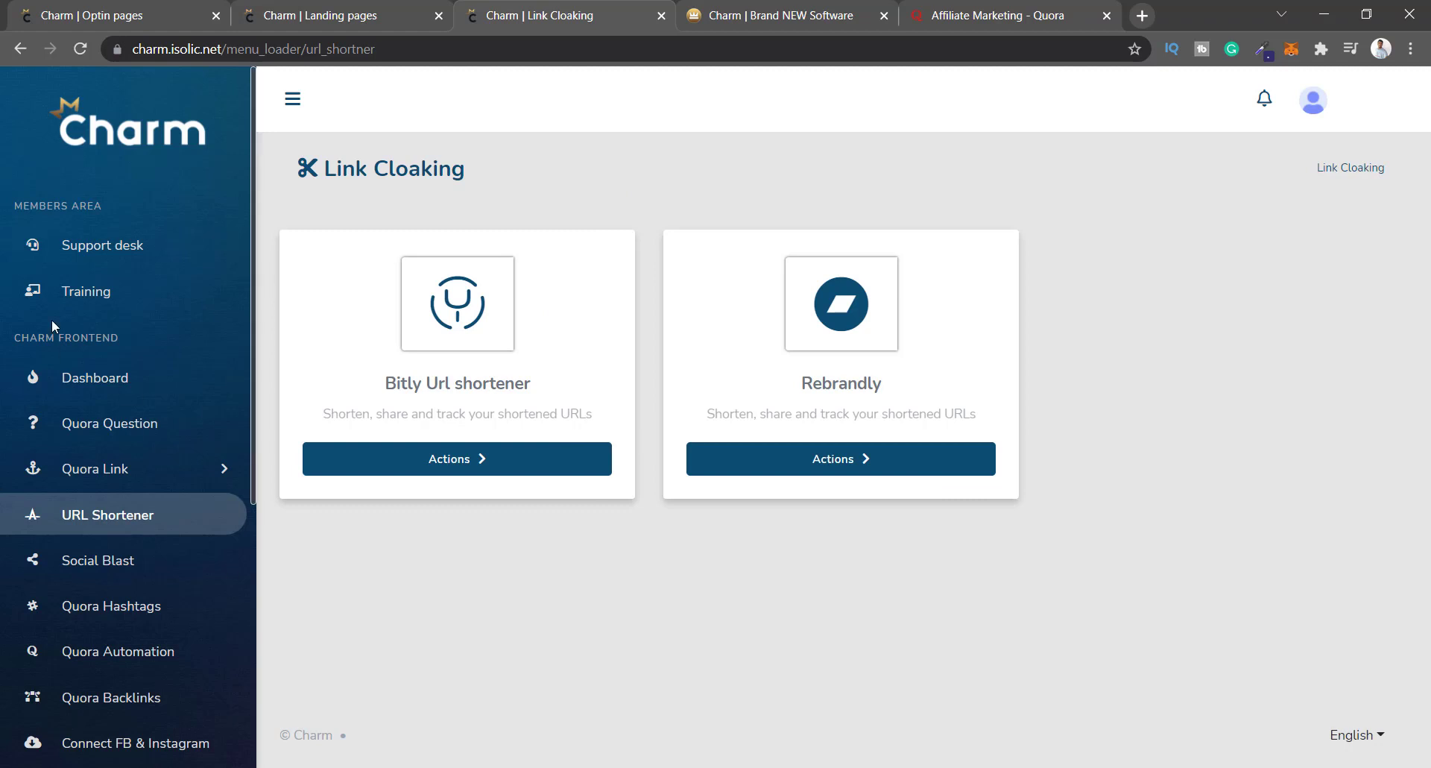
Expand Quora Link in the sidebar and open Social Blast for sharing a Quora URL to 100 sources.
click(207, 469)
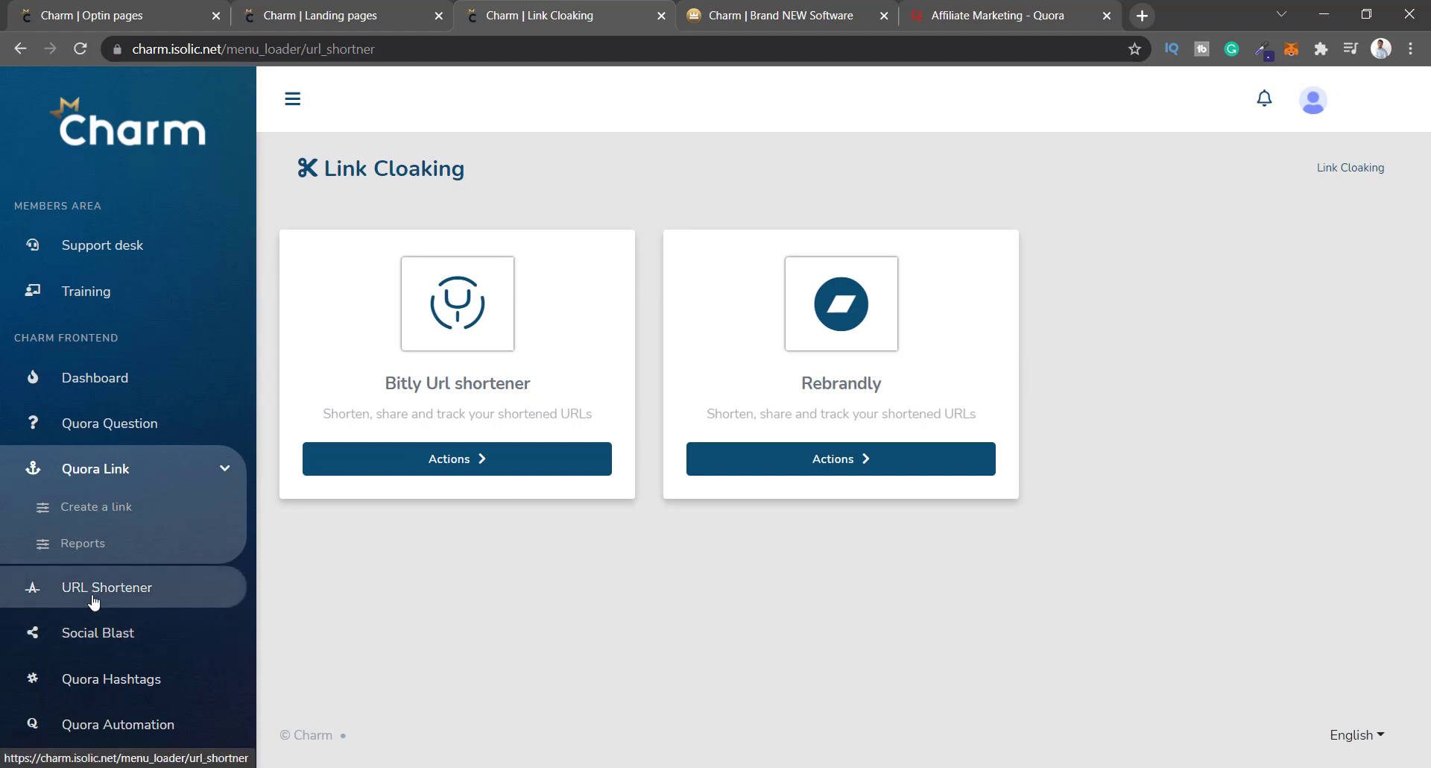
click(97, 639)
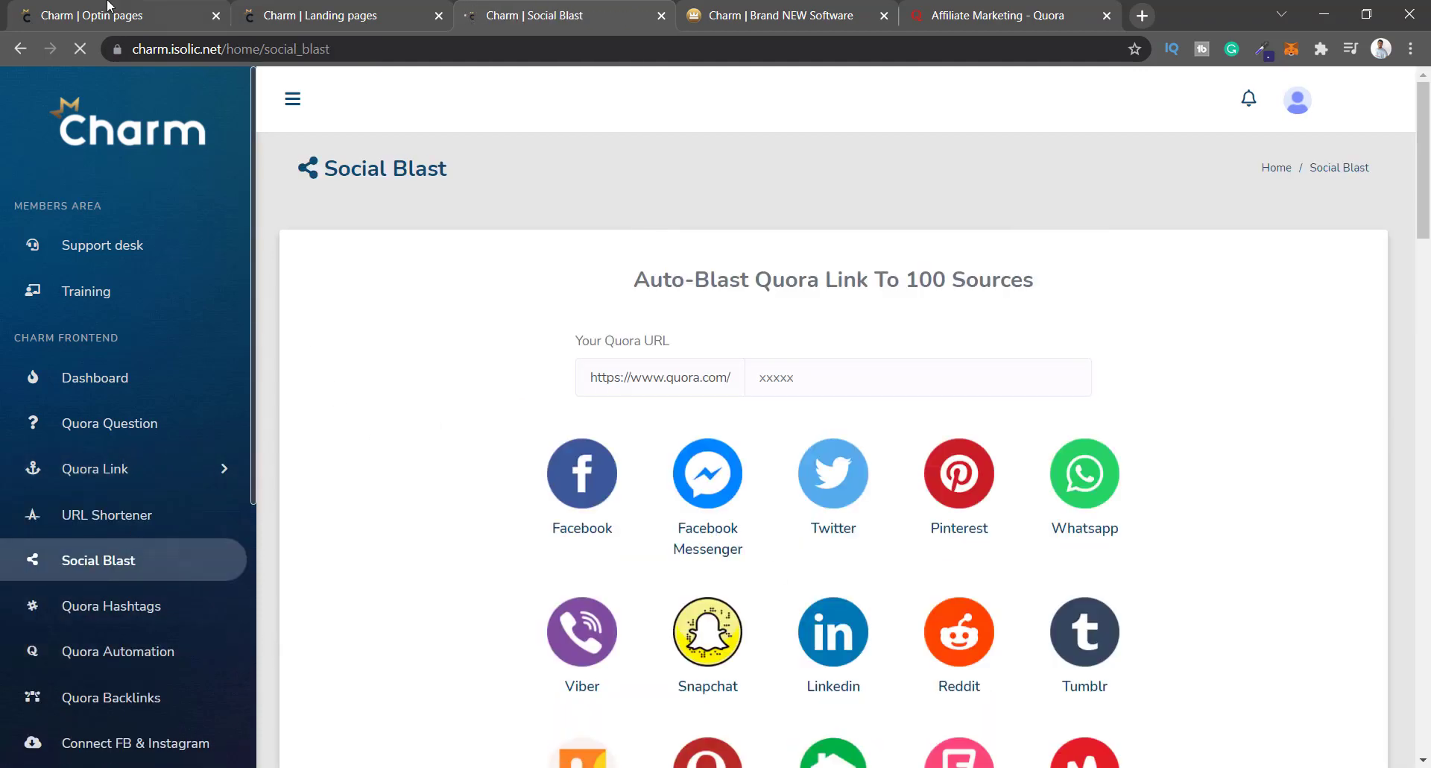
click(268, 8)
click(797, 14)
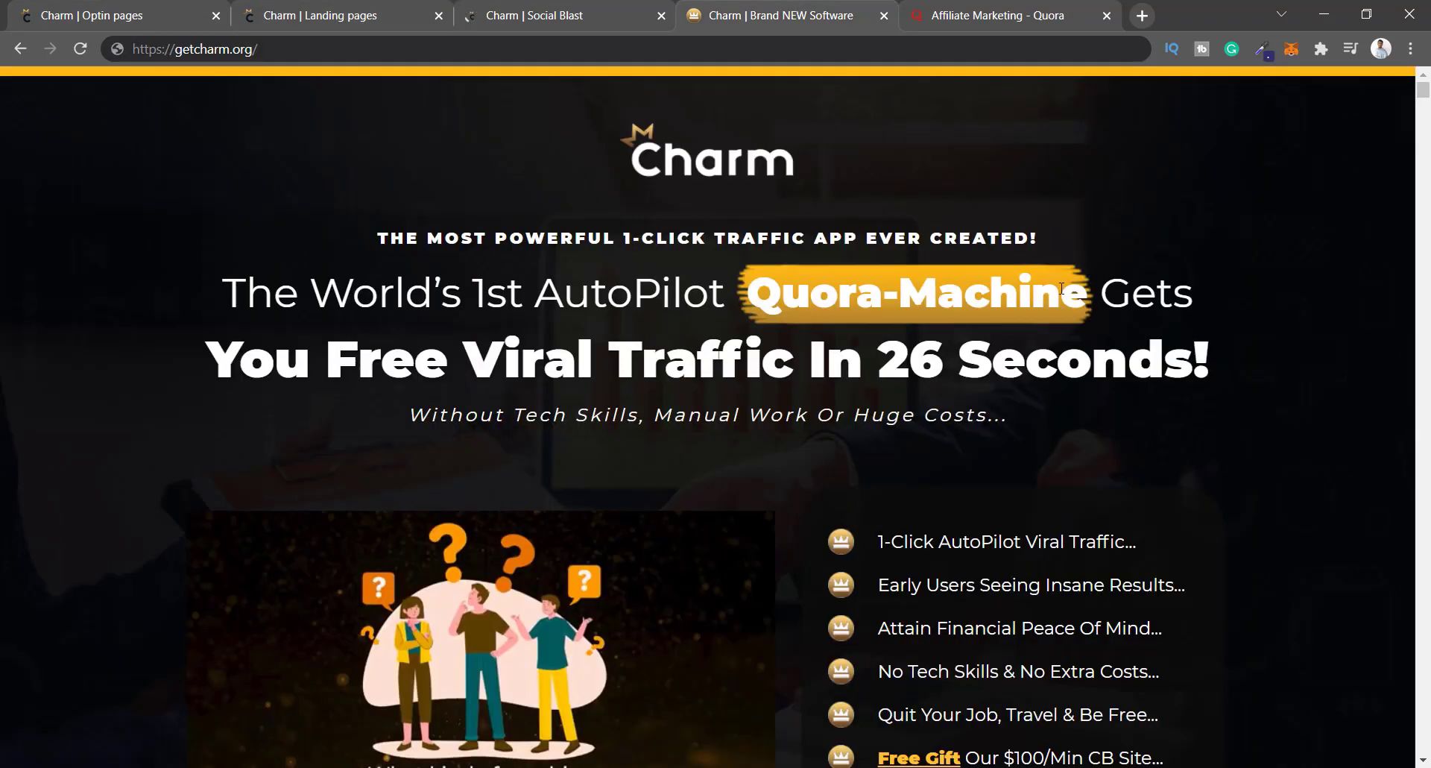
drag(256, 357, 1242, 378)
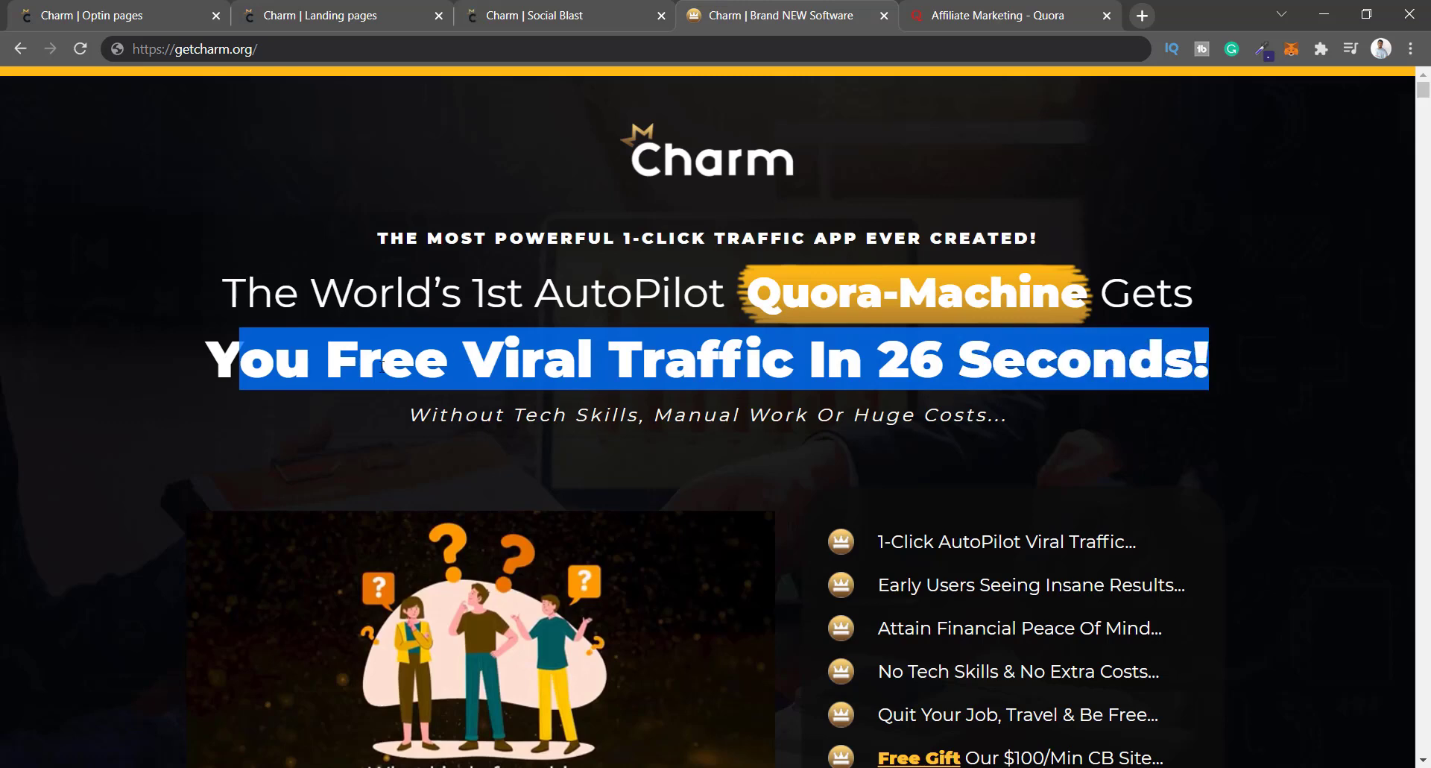
click(832, 352)
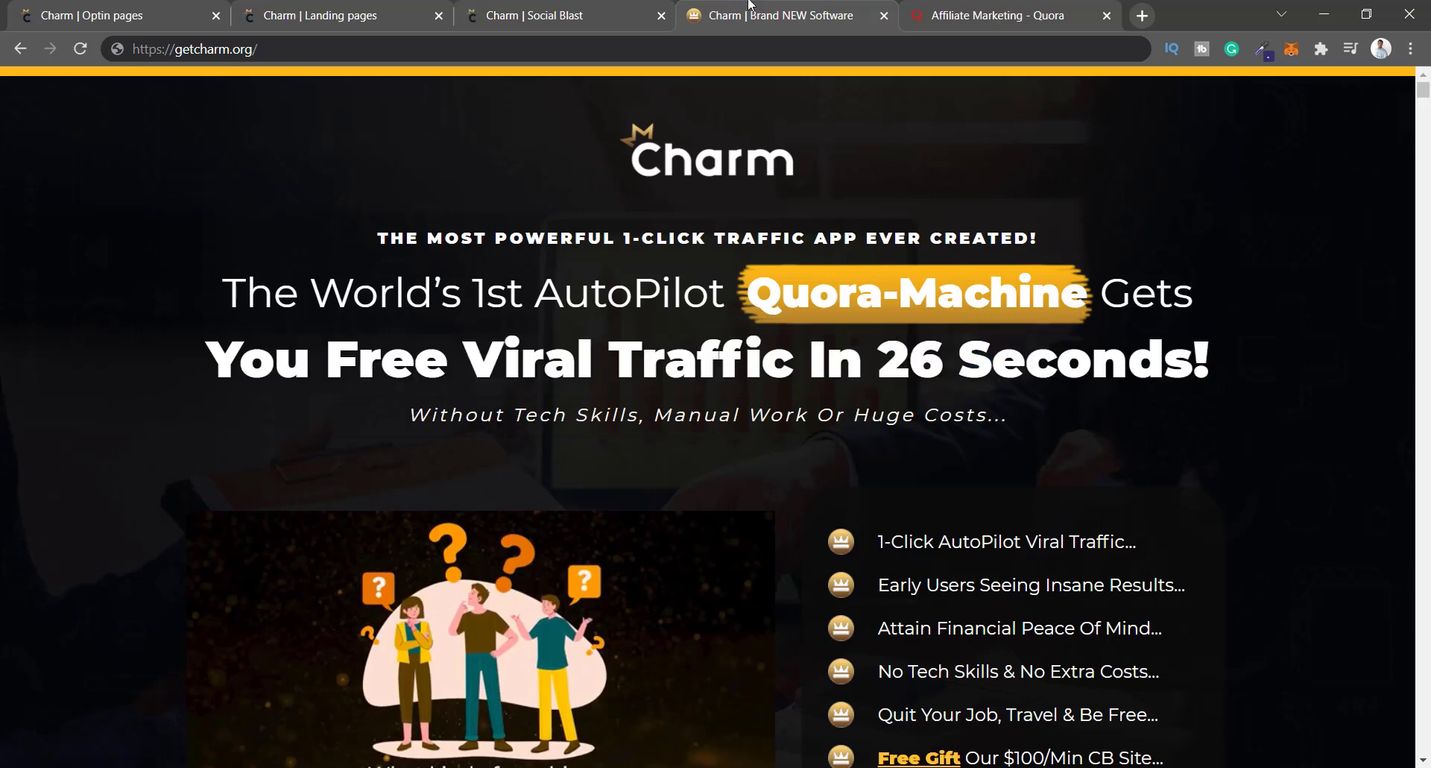
click(531, 8)
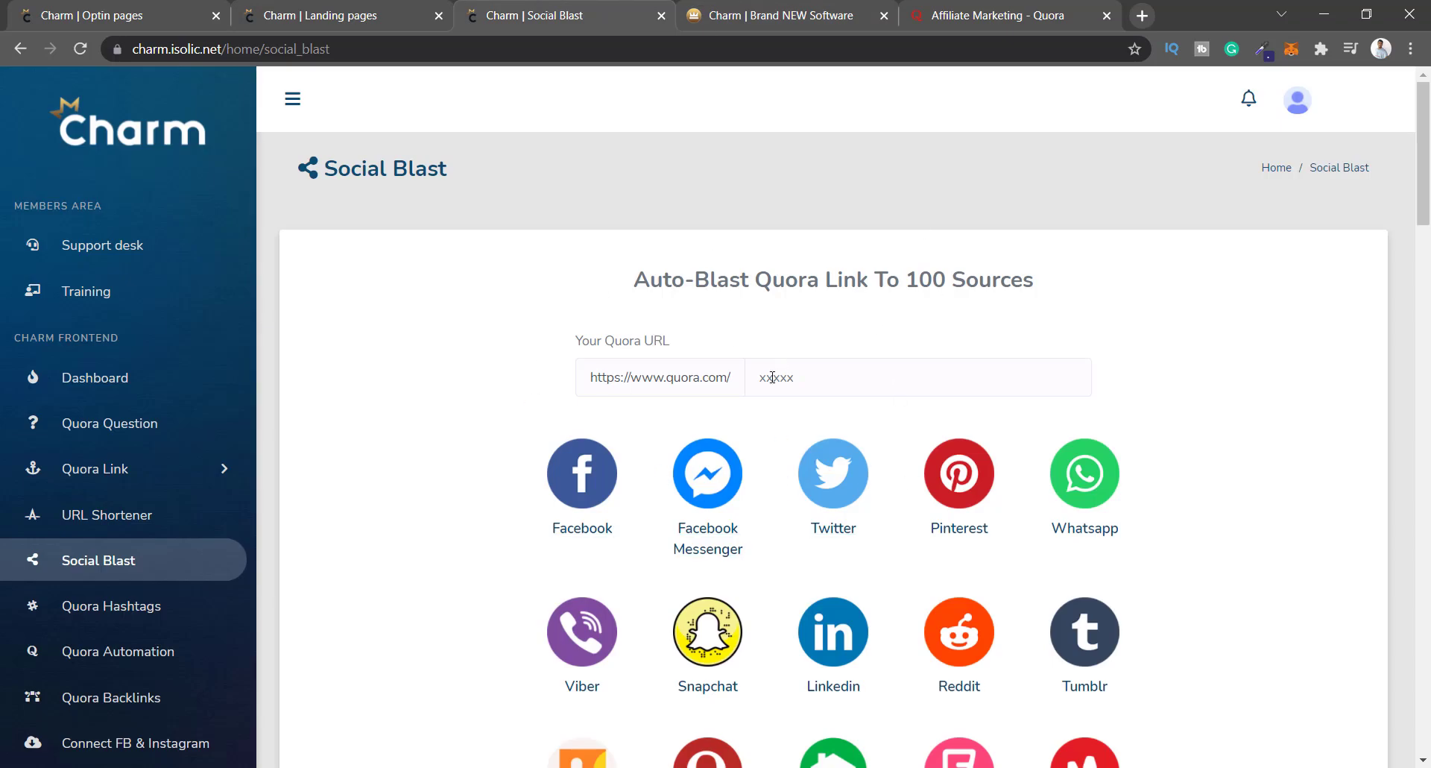
click(824, 378)
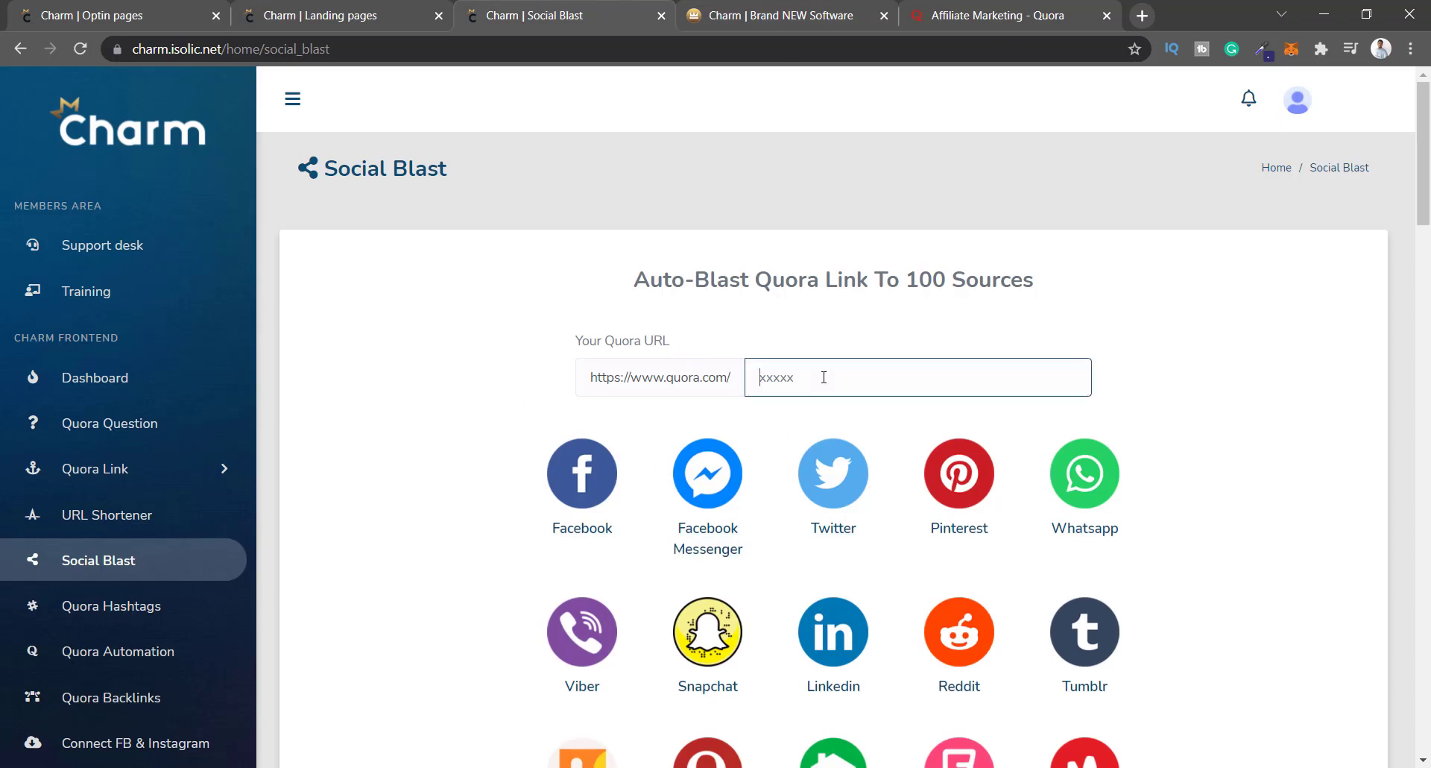
Enter 'jhyub' as the Quora URL path in Social Blast, briefly visiting the sales page tab.
text(jhyub)
scroll(795, 370, down, 3)
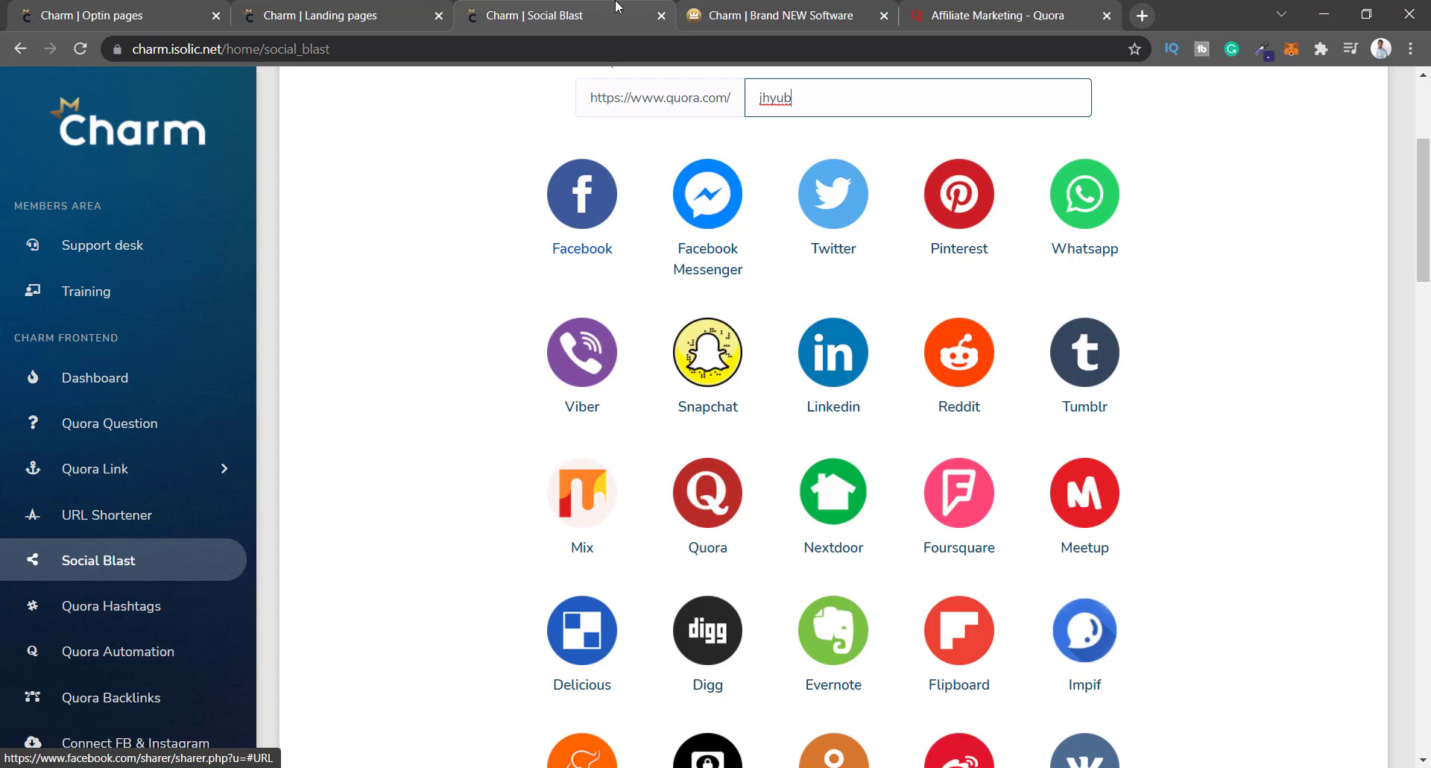
click(839, 7)
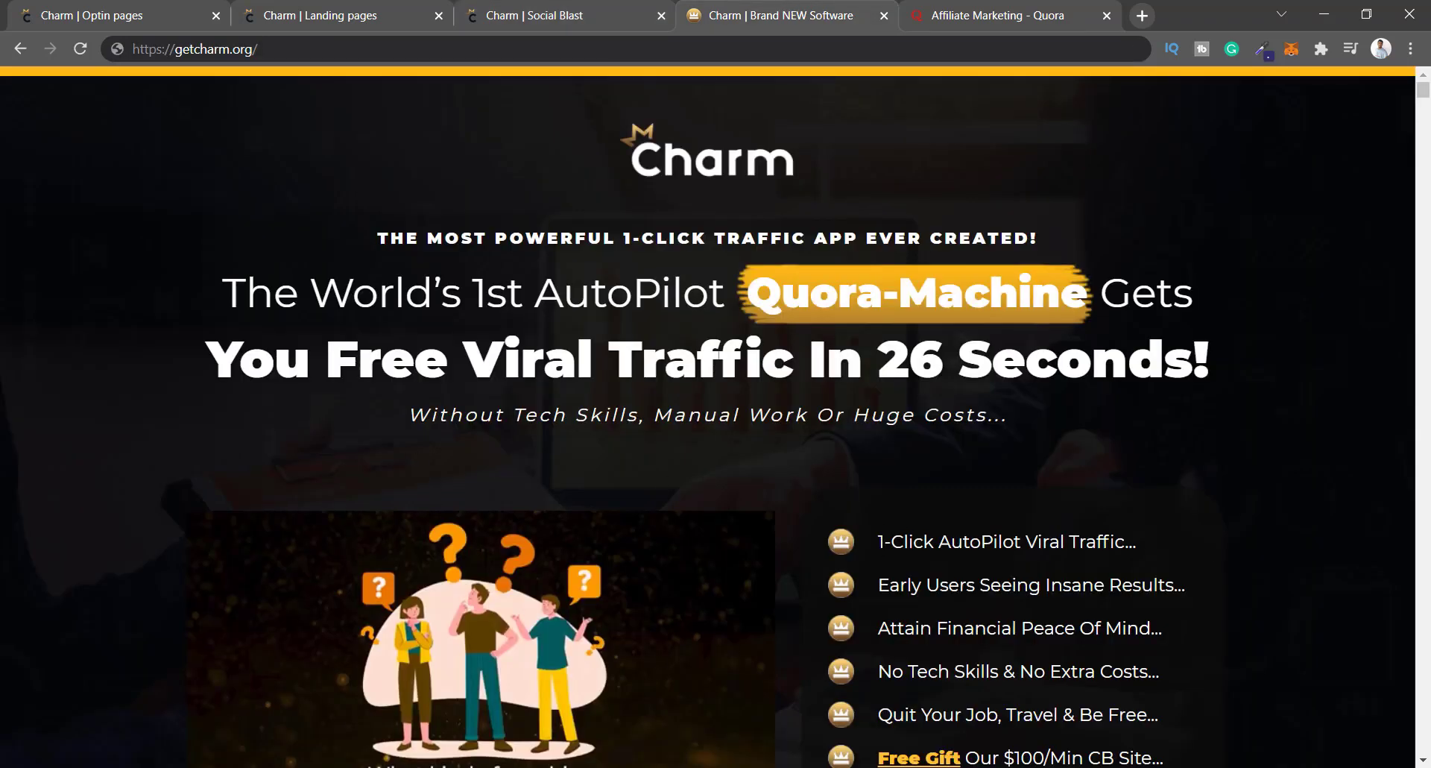
click(511, 6)
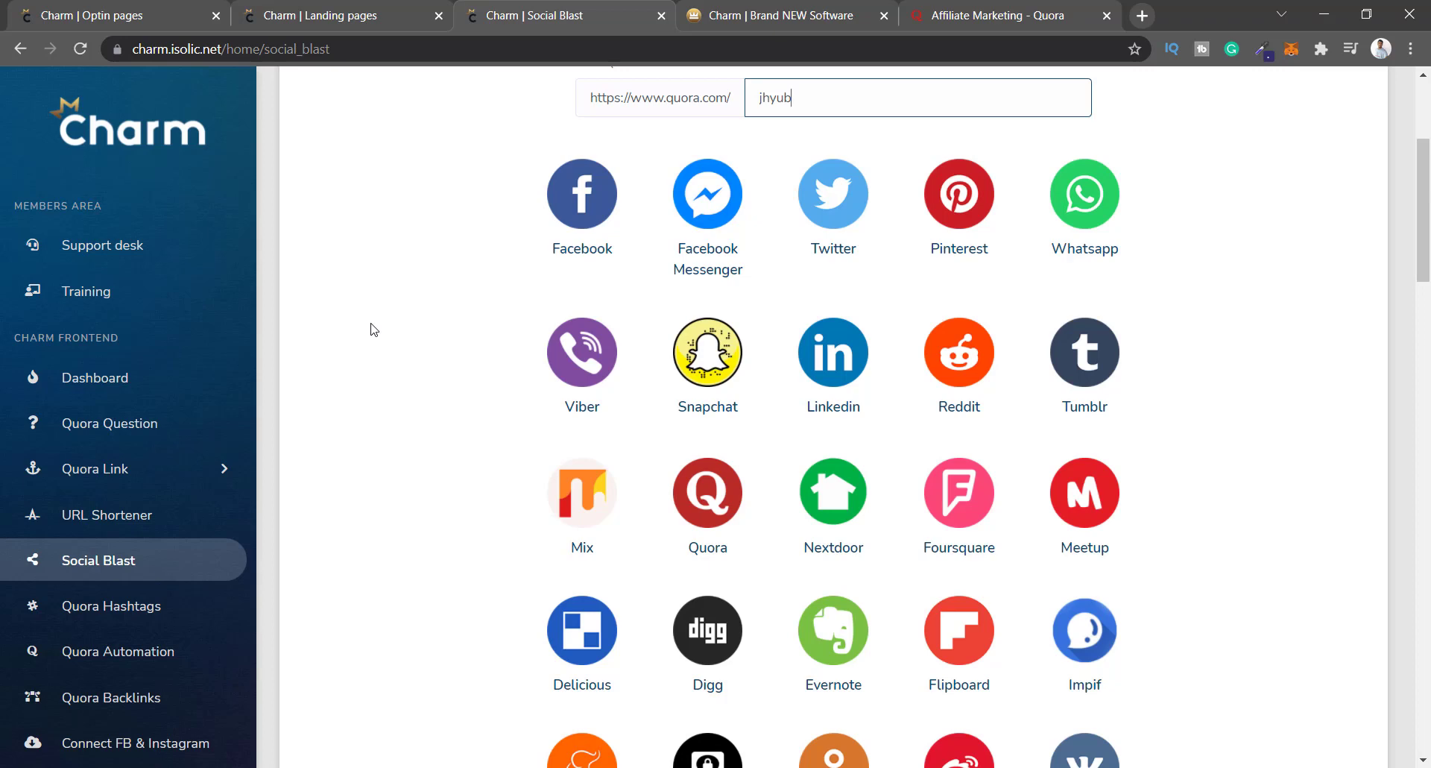
scroll(373, 329, down, 3)
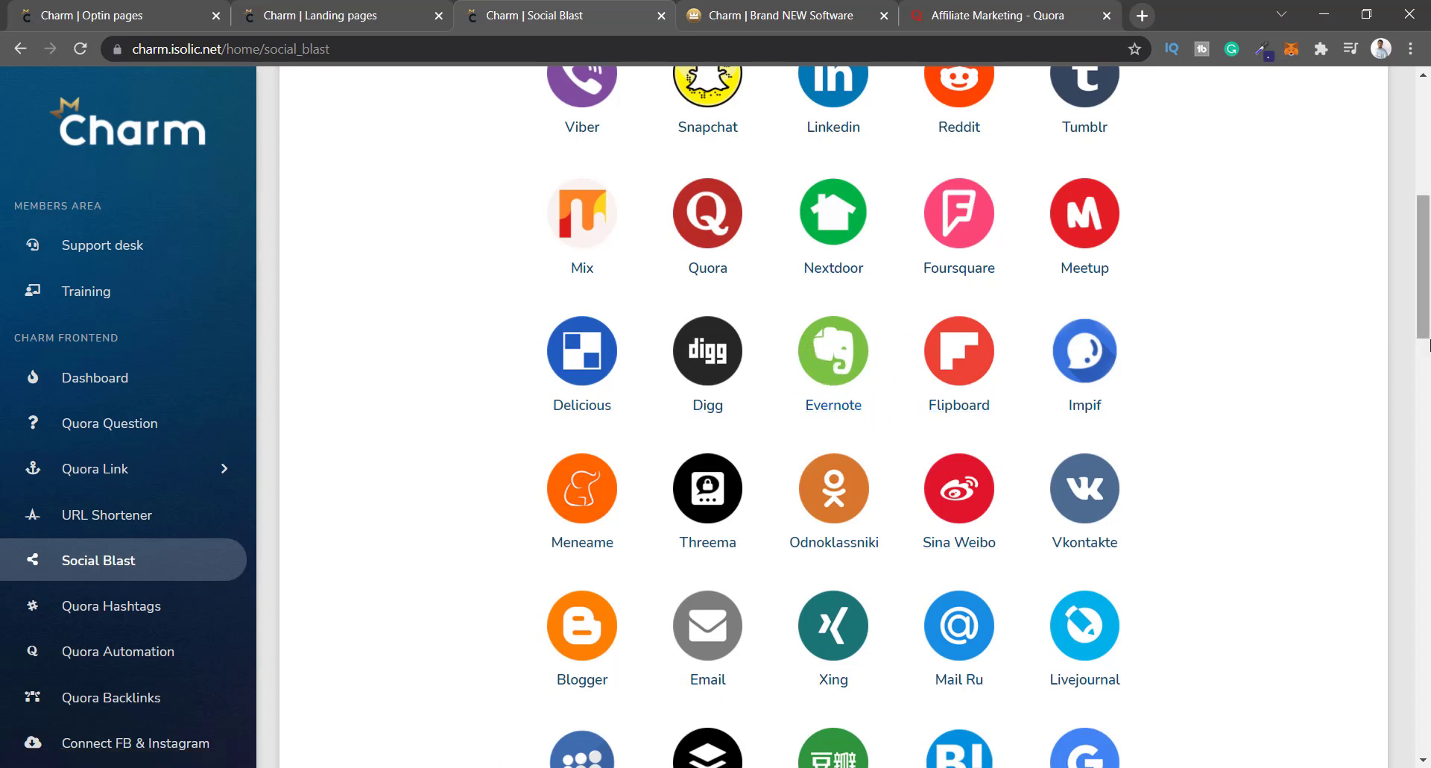
scroll(1423, 342, down, 2)
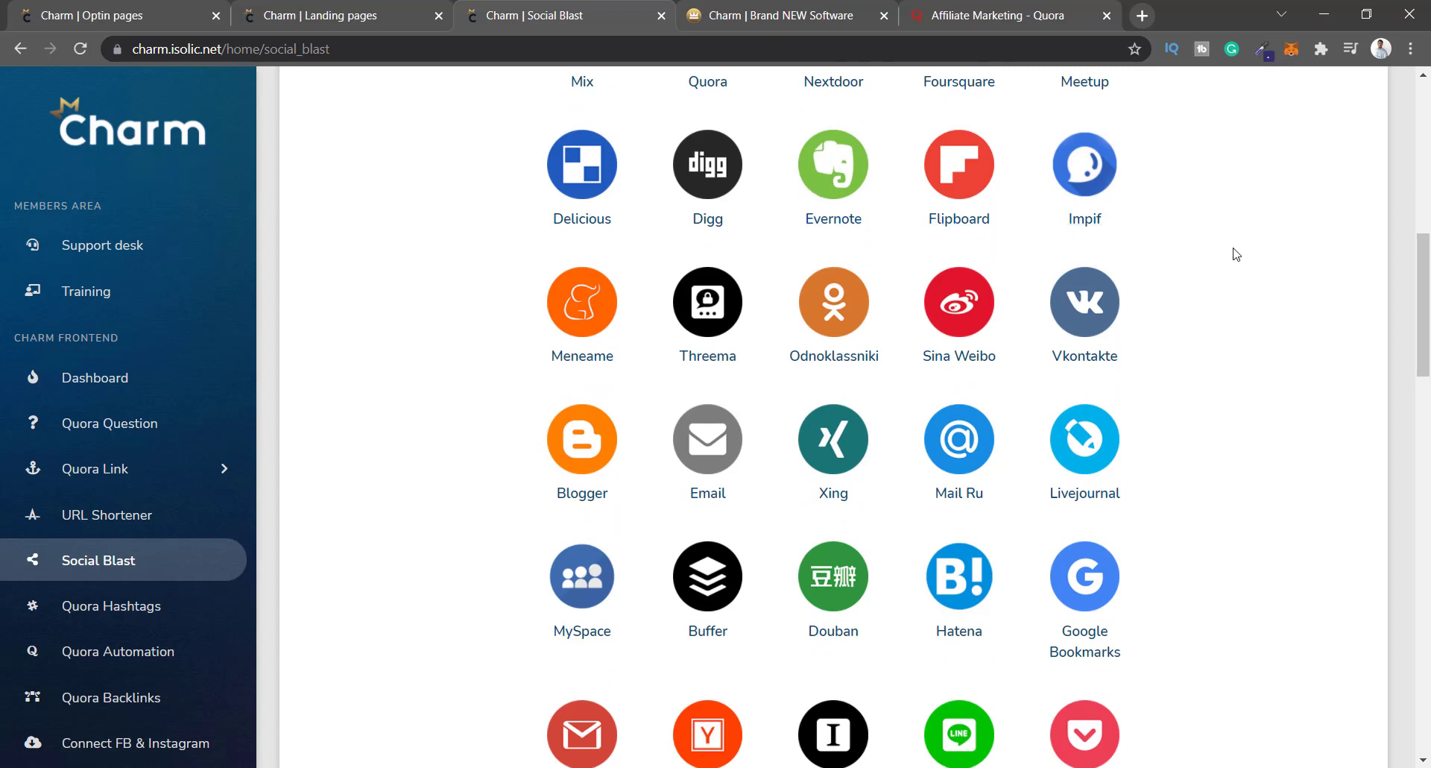
scroll(1310, 319, down, 3)
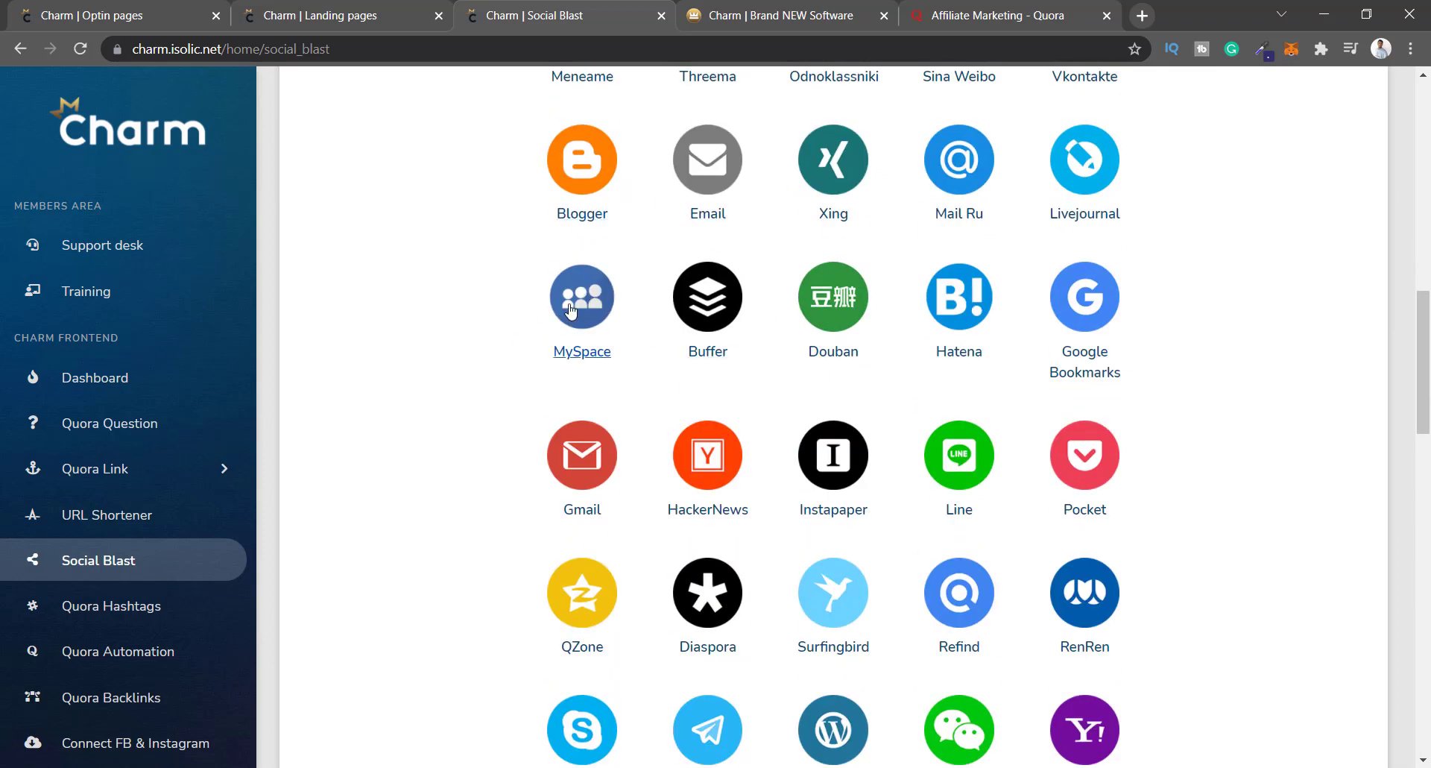
scroll(1292, 424, down, 3)
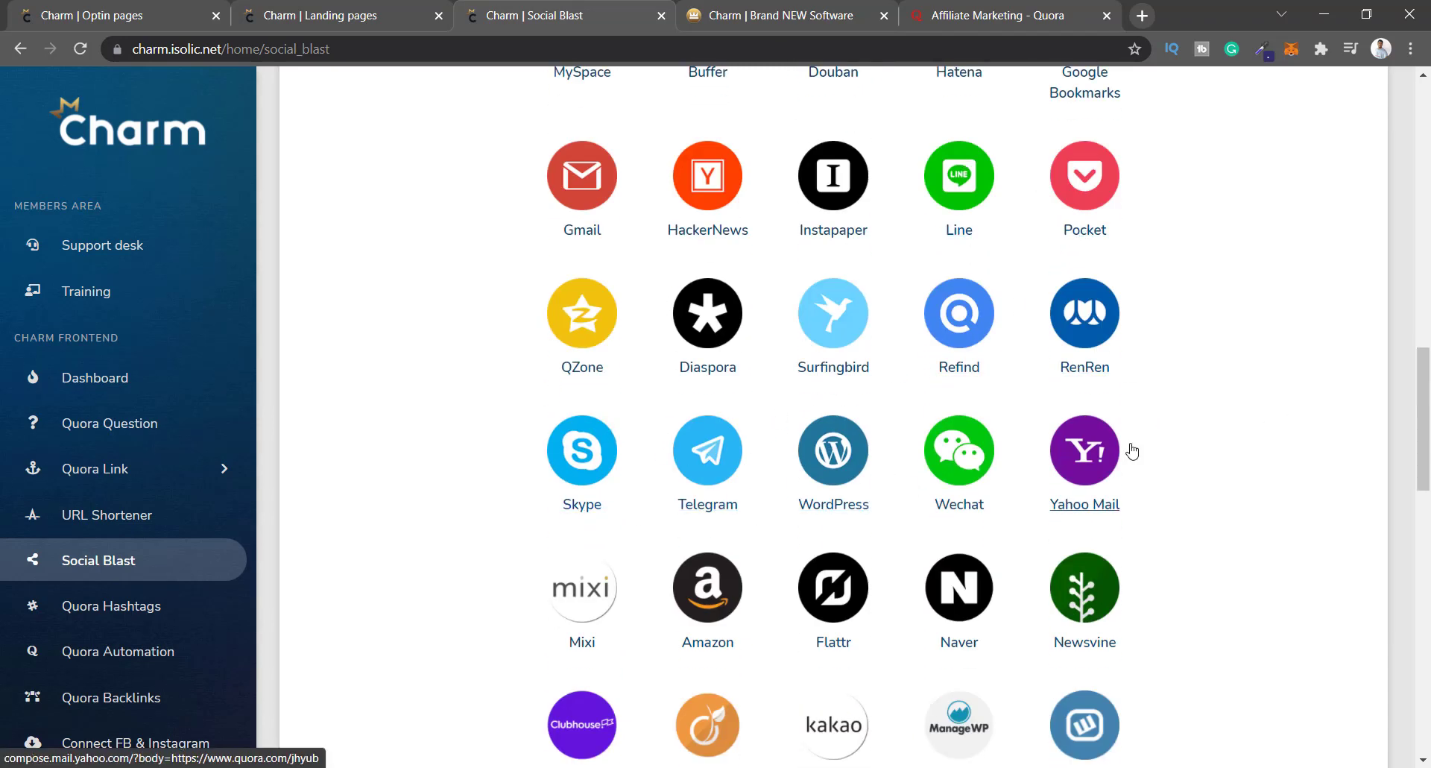
scroll(1130, 447, down, 3)
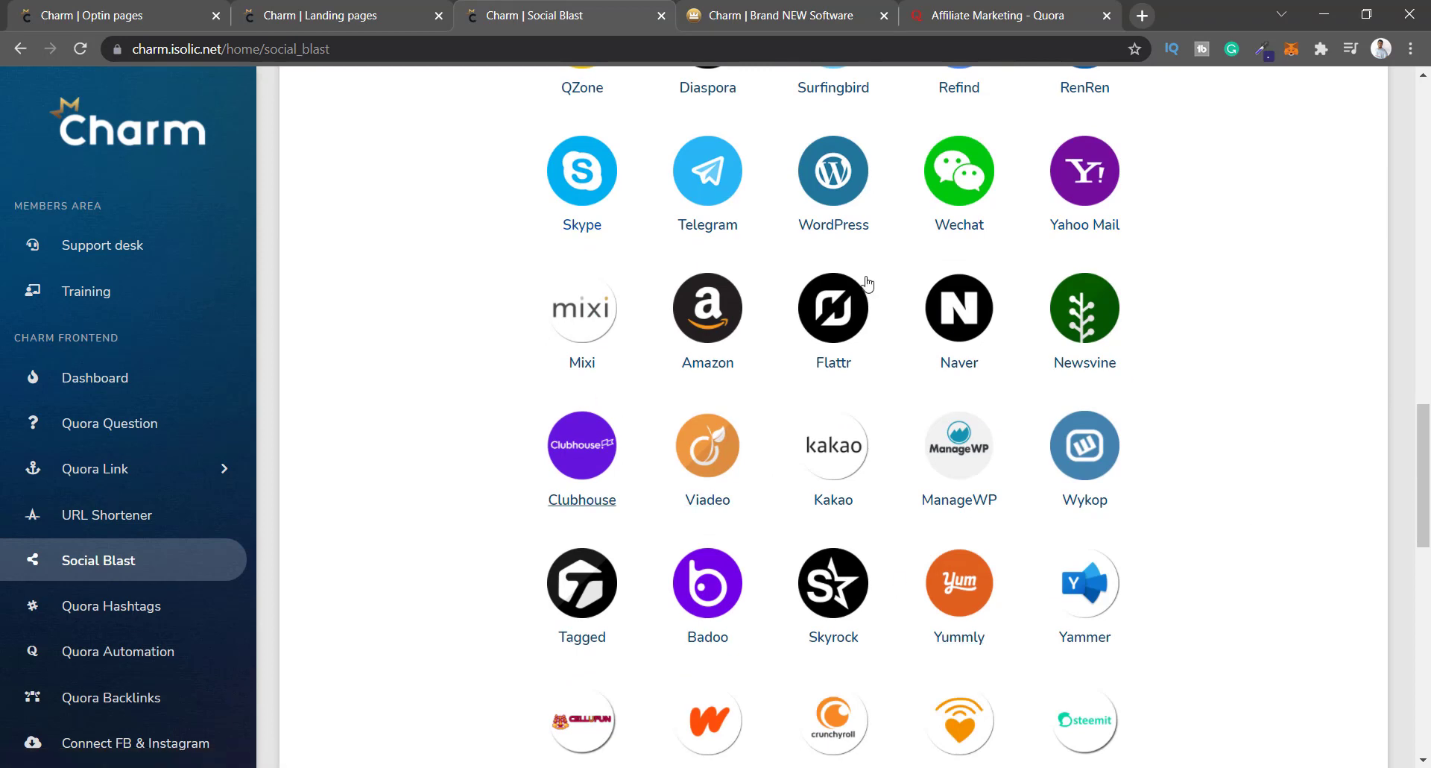
scroll(867, 285, down, 5)
scroll(962, 677, up, 20)
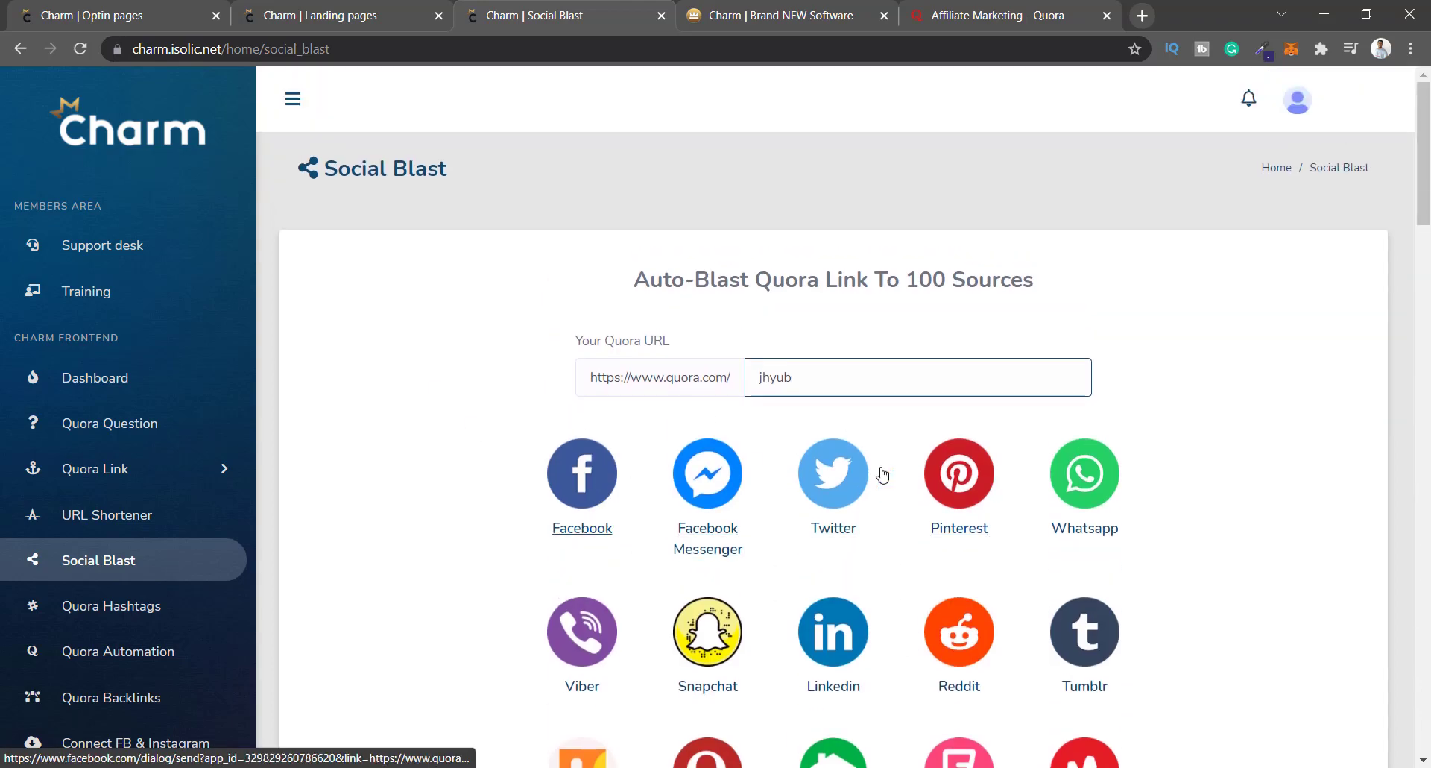
scroll(835, 477, down, 20)
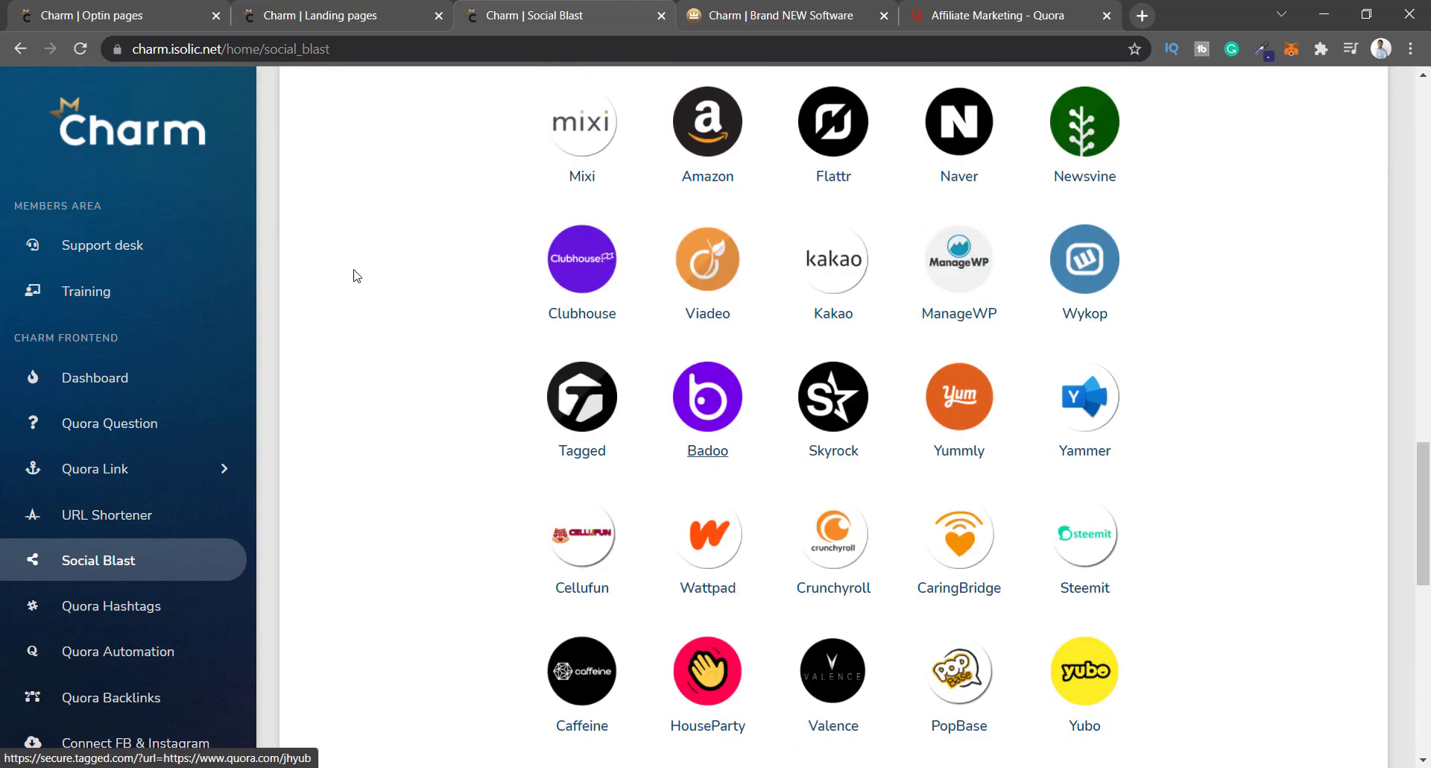
click(329, 10)
click(736, 10)
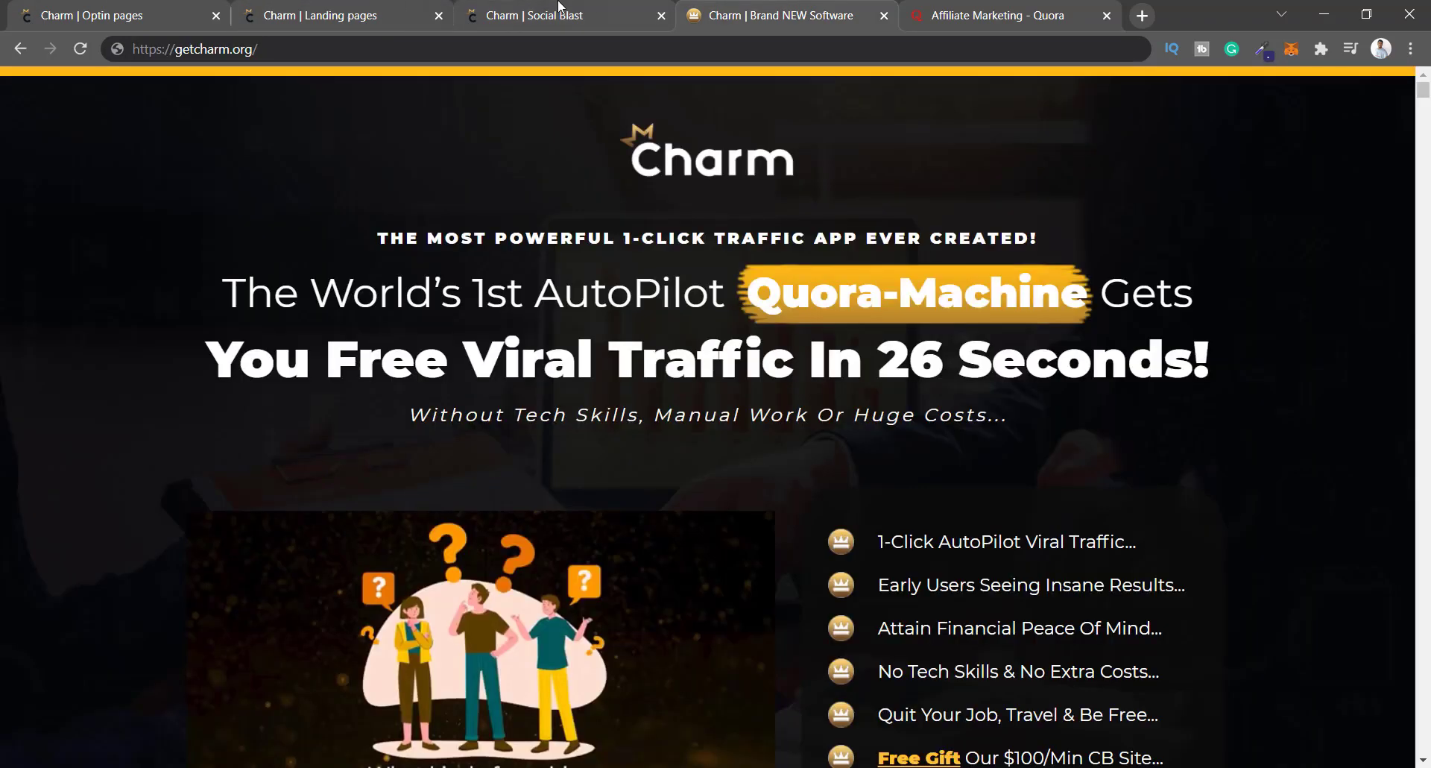
click(559, 9)
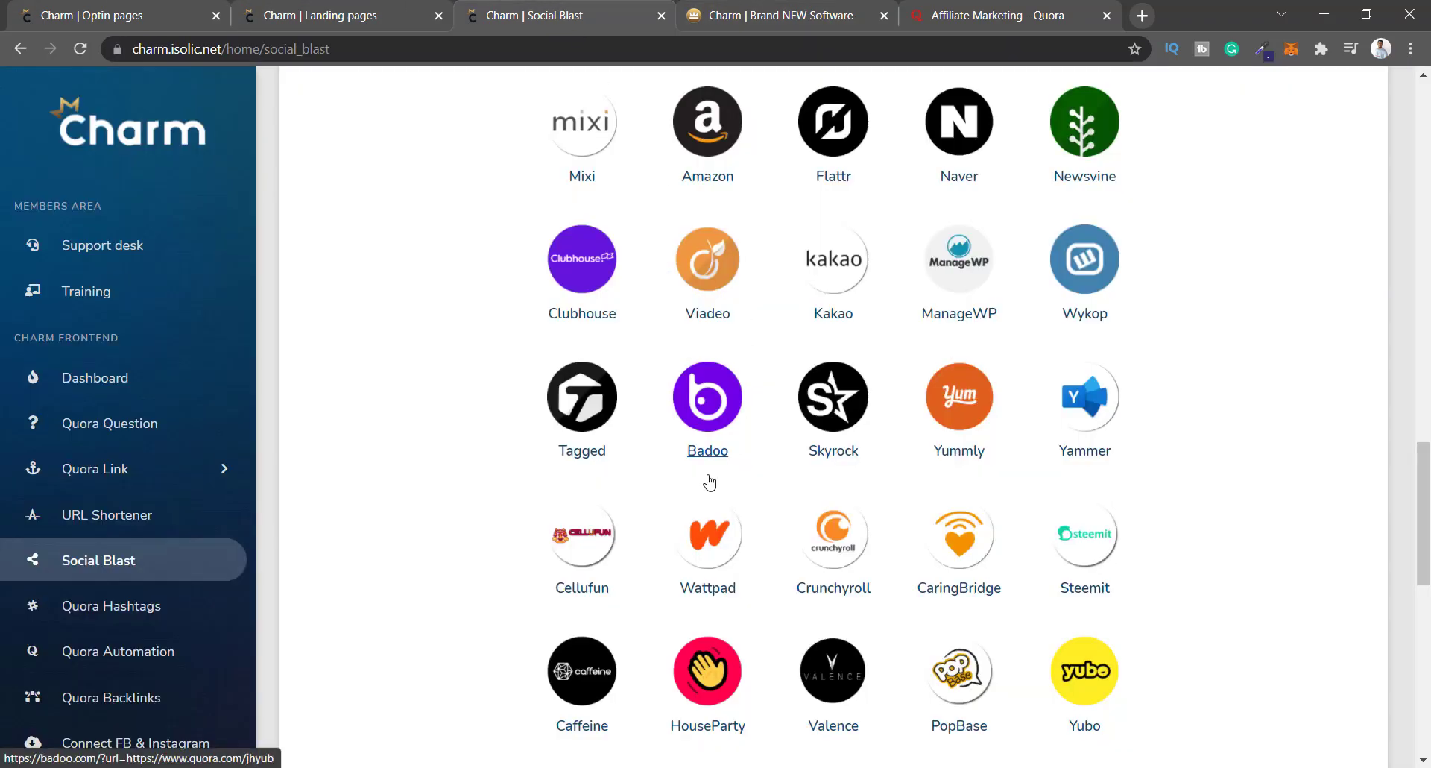
scroll(709, 394, down, 9)
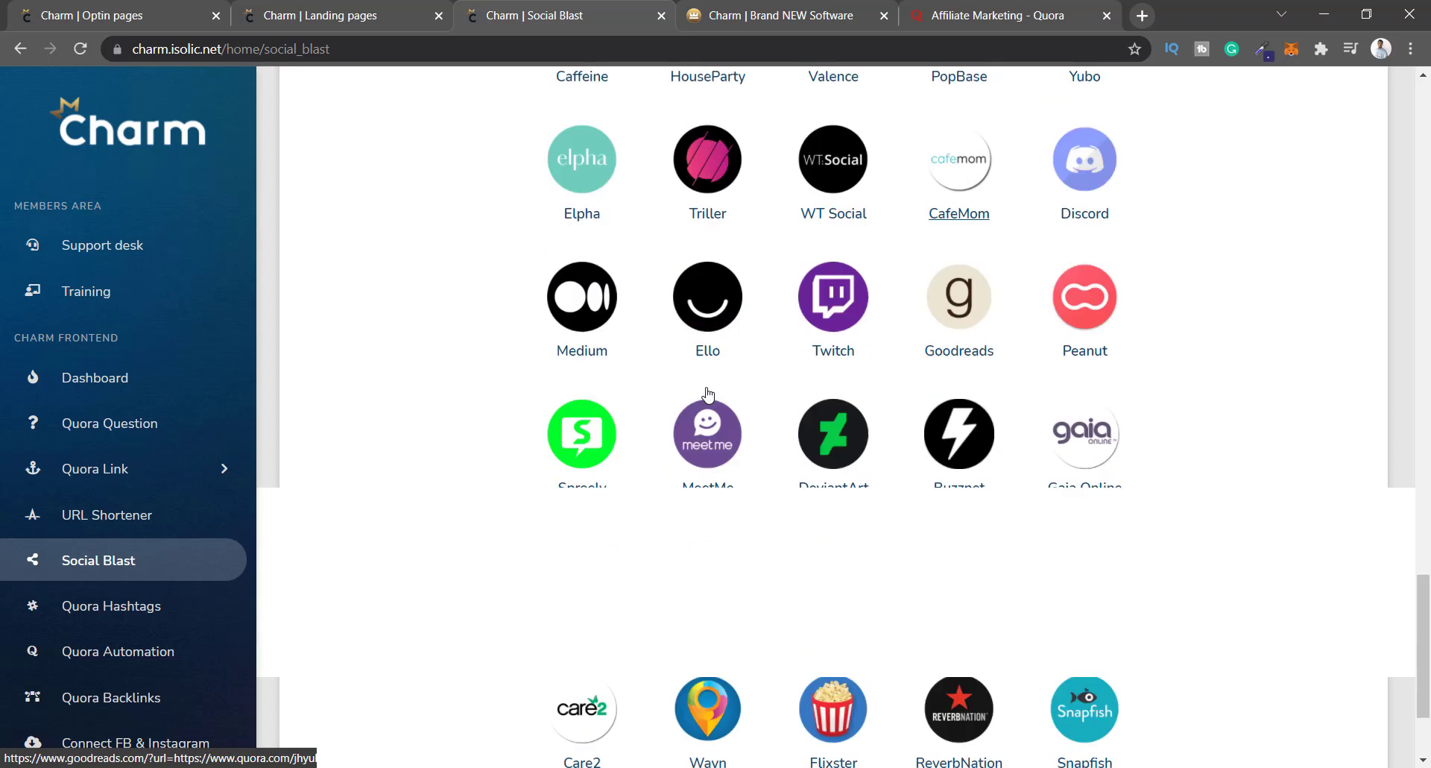
scroll(708, 394, down, 2)
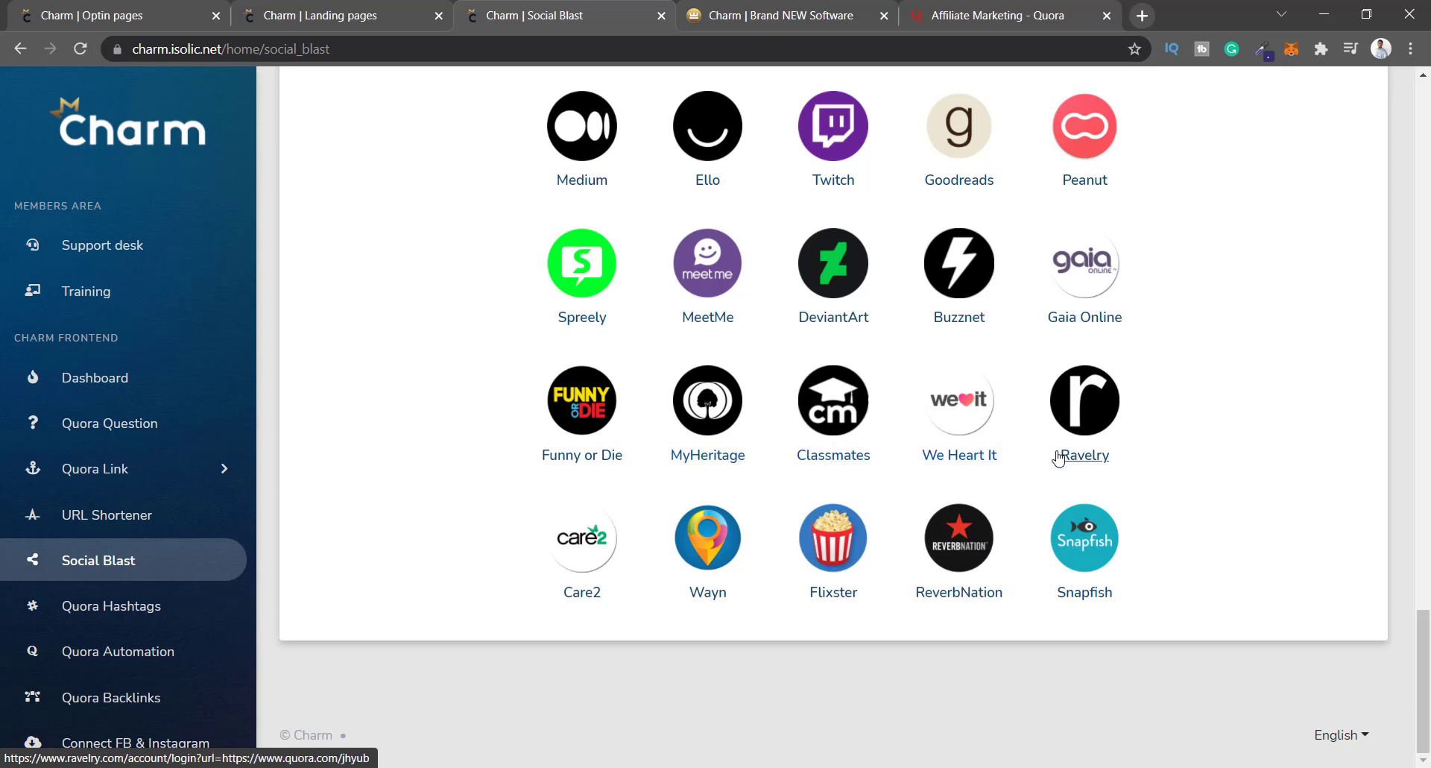
scroll(479, 535, up, 10)
scroll(478, 535, up, 15)
Run a new TikTok hashtag analysis for the keyword 'affiliate'.
click(108, 617)
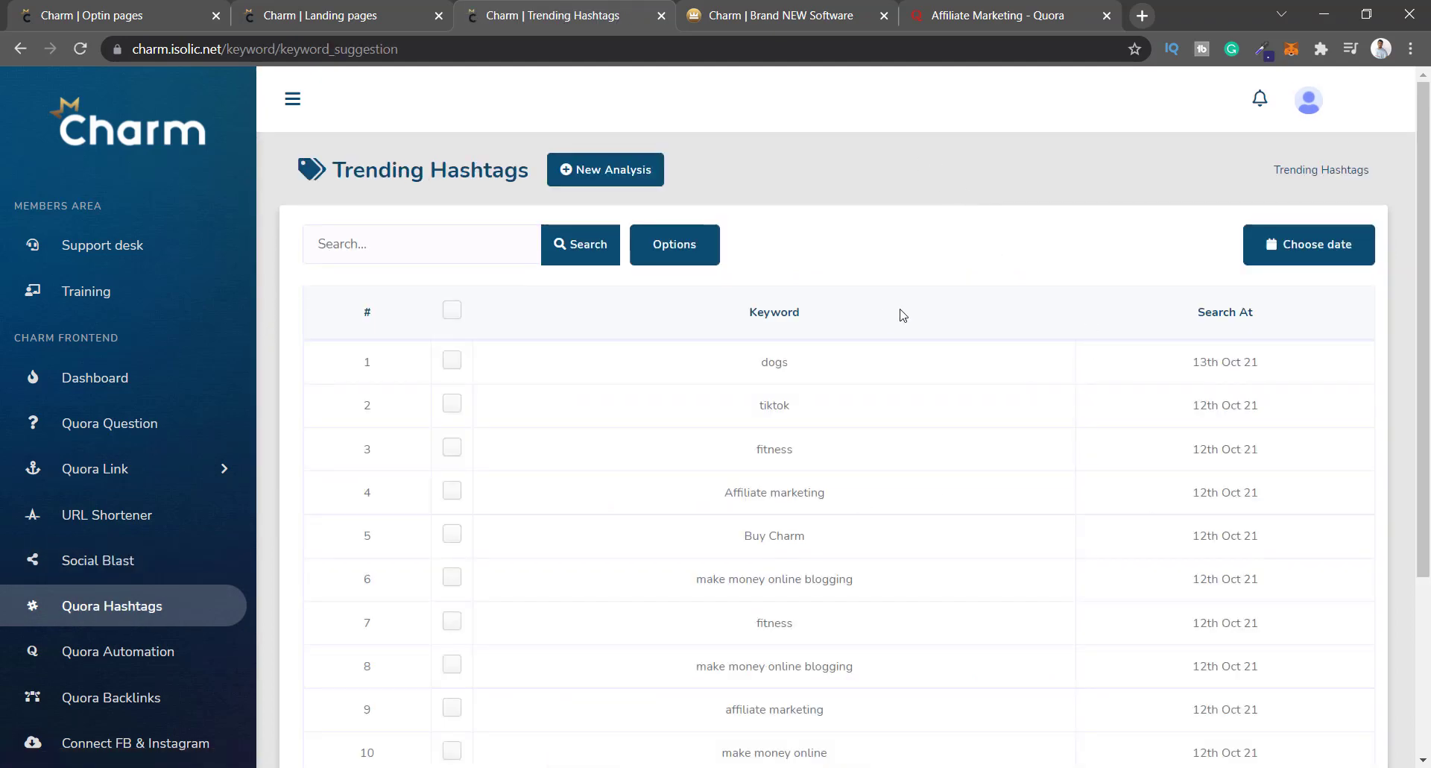
click(596, 179)
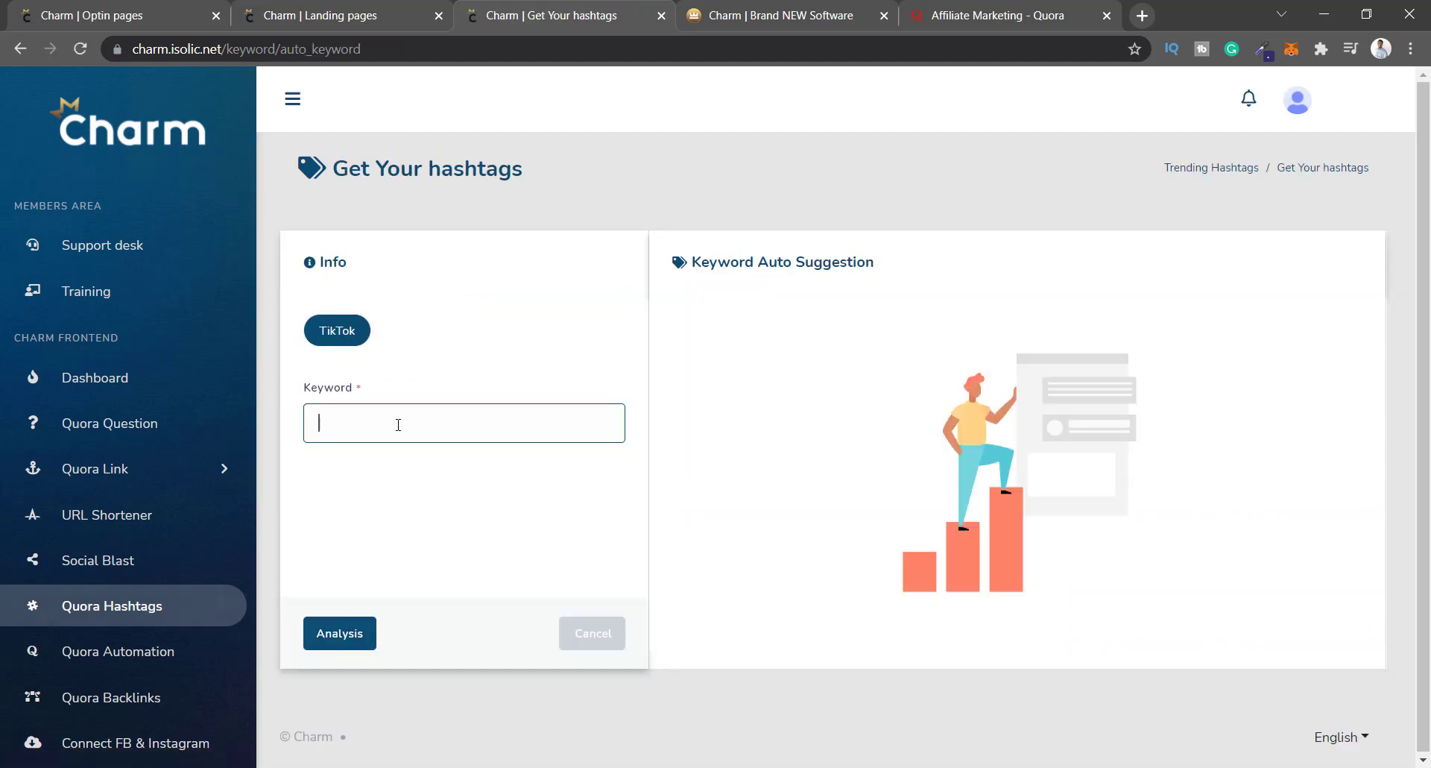
click(345, 341)
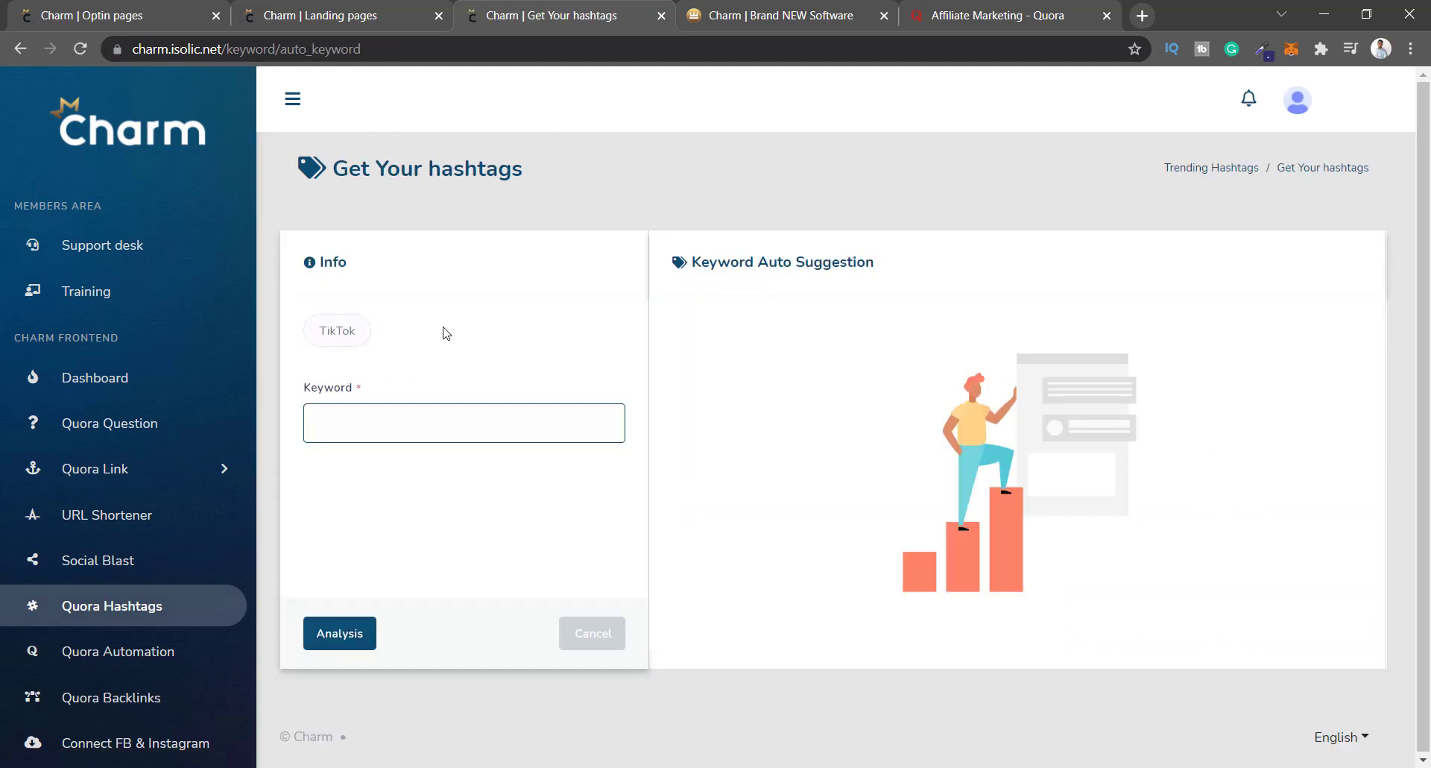
click(350, 333)
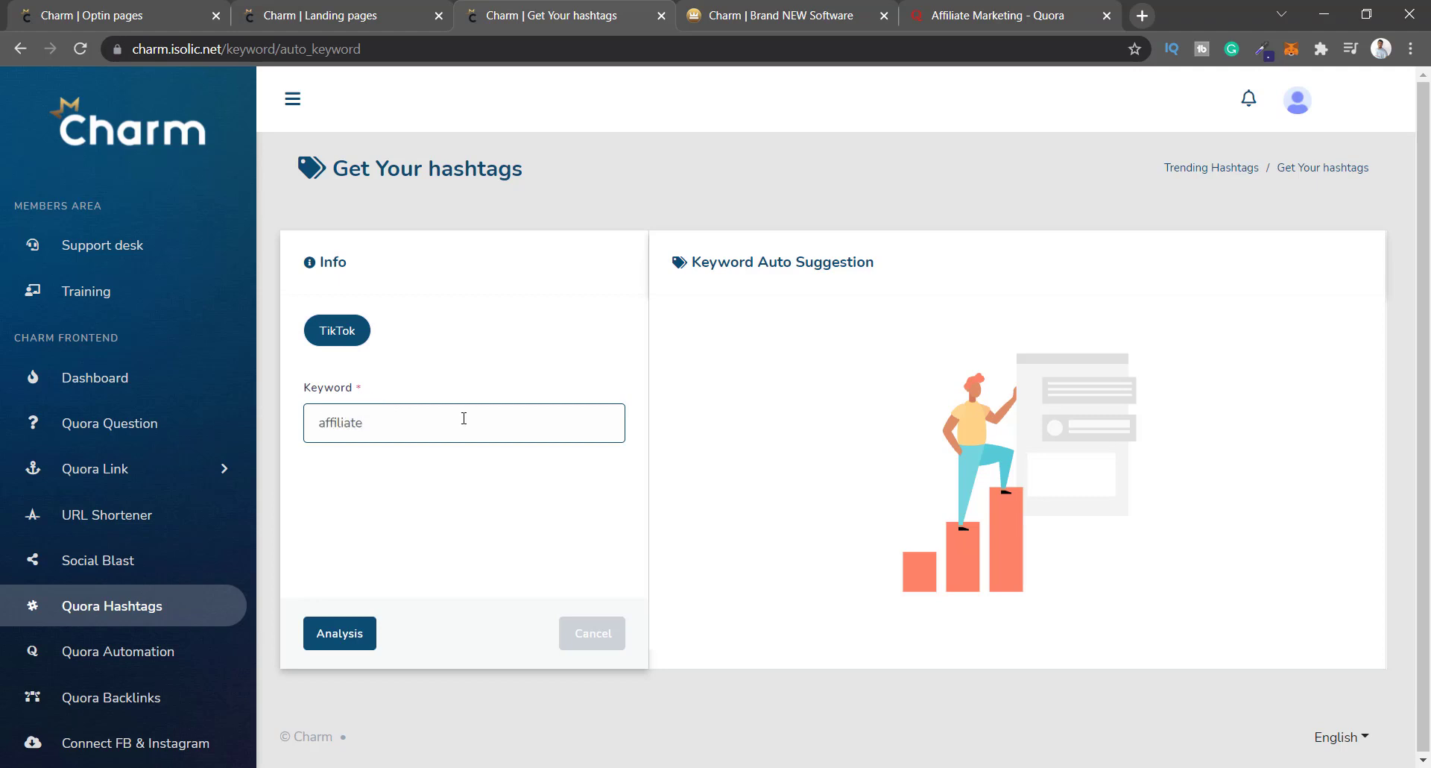
click(340, 632)
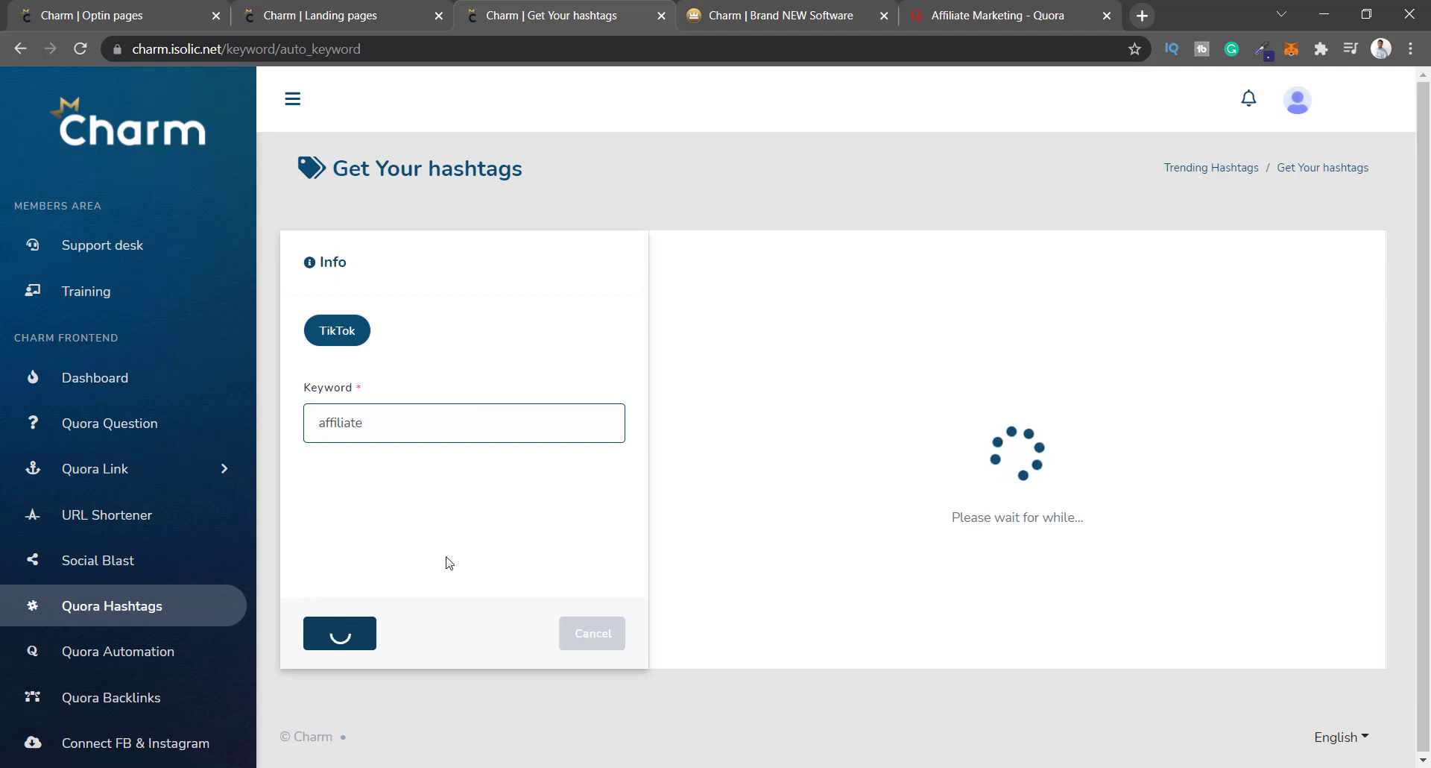
Scroll through the 52 suggested hashtags, such as 'amazon affiliate program join free', then go to Quora Automation.
scroll(1140, 367, down, 3)
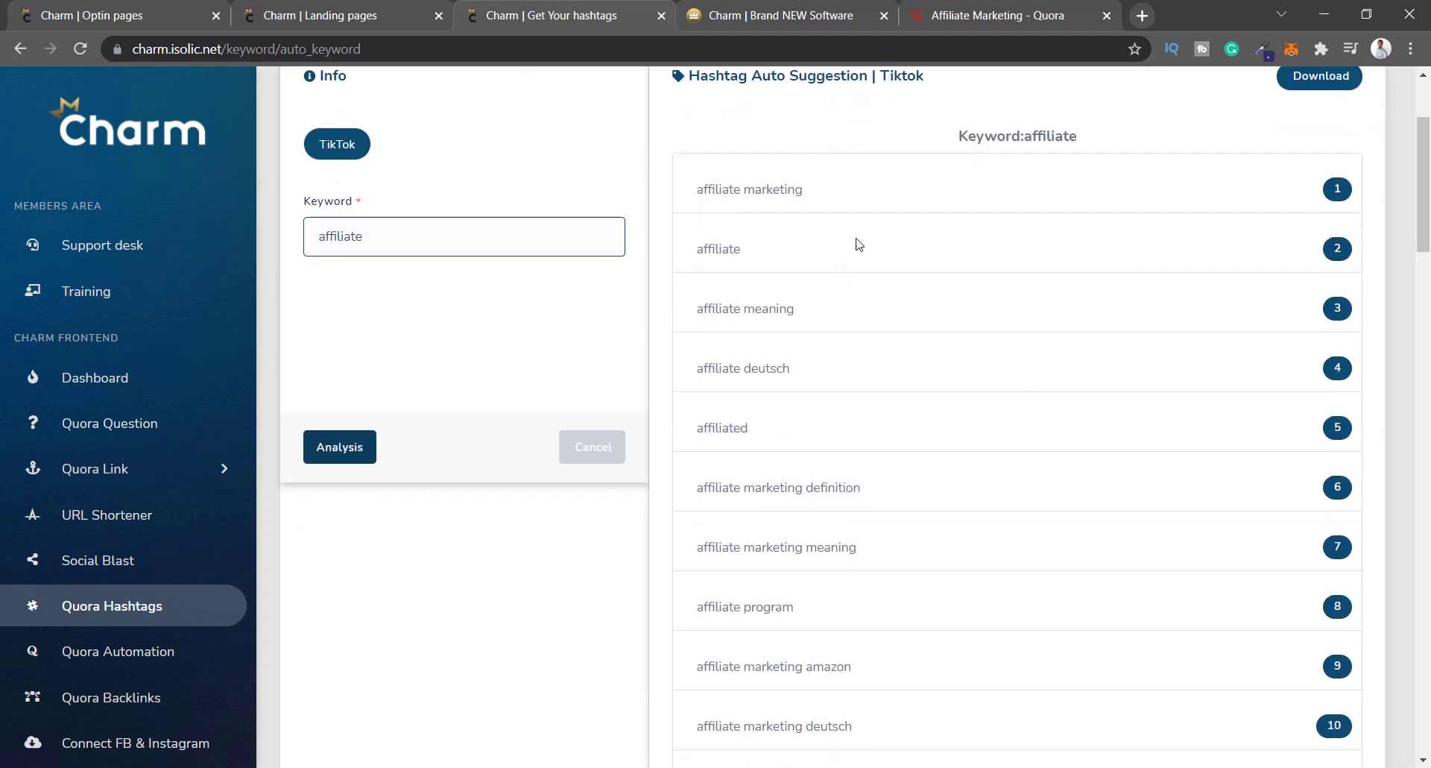
scroll(779, 335, down, 3)
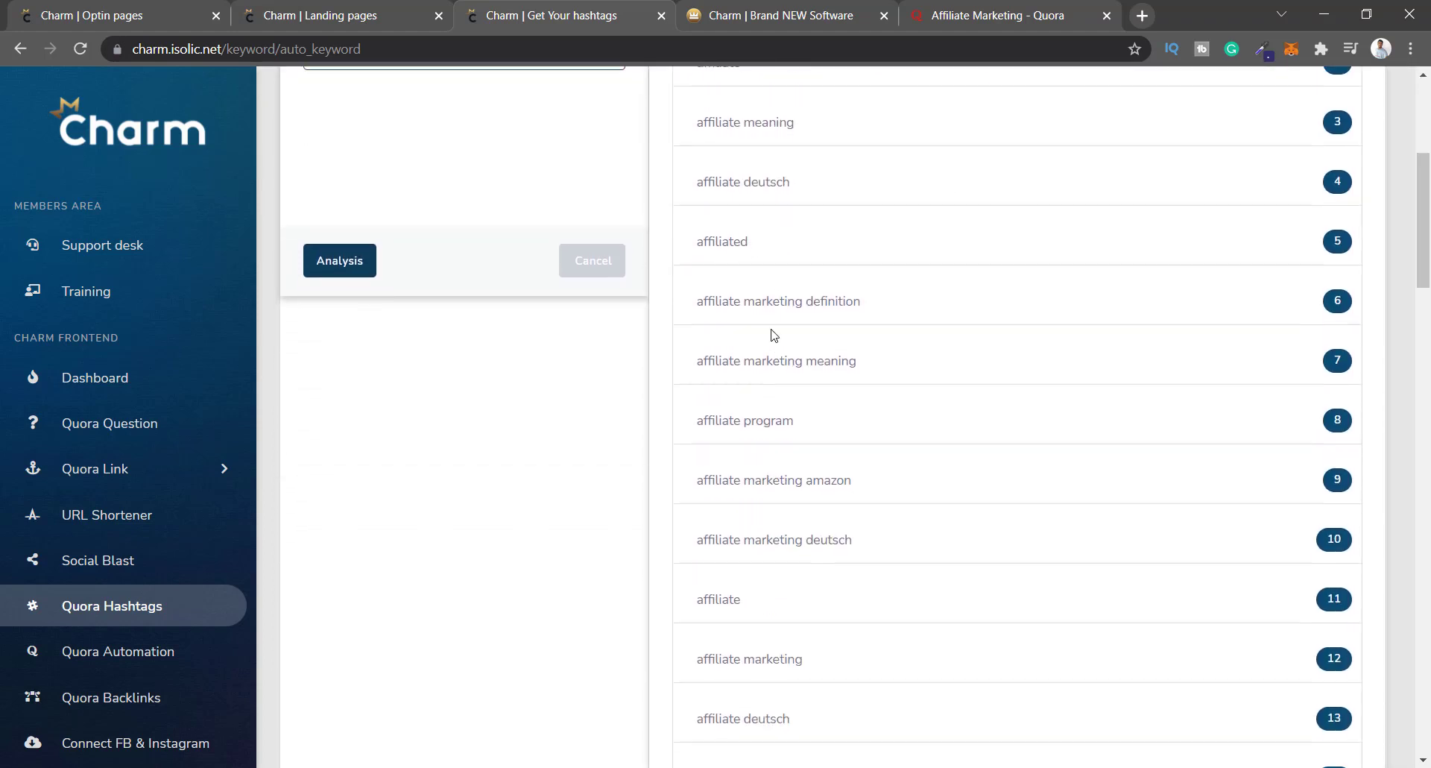
scroll(1010, 470, down, 20)
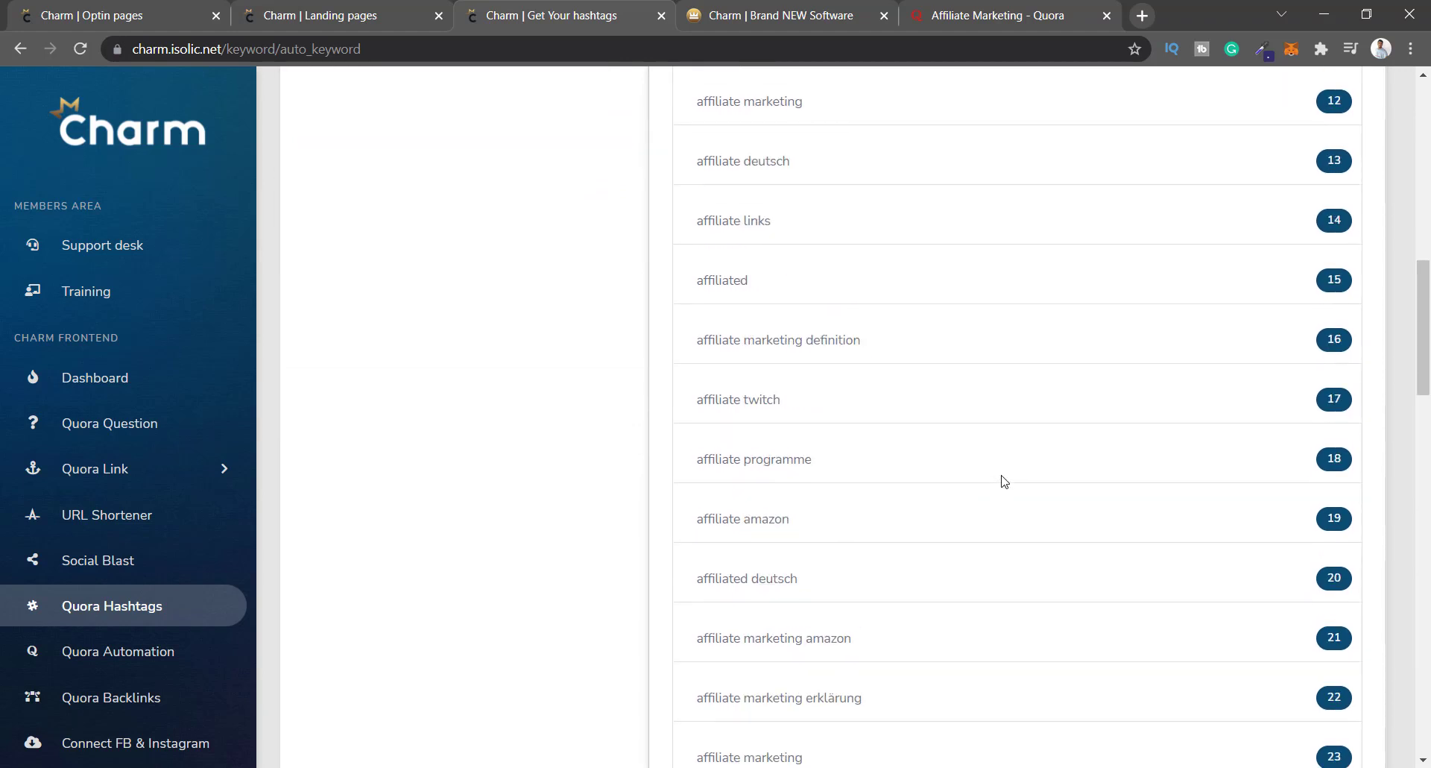
scroll(1004, 477, down, 7)
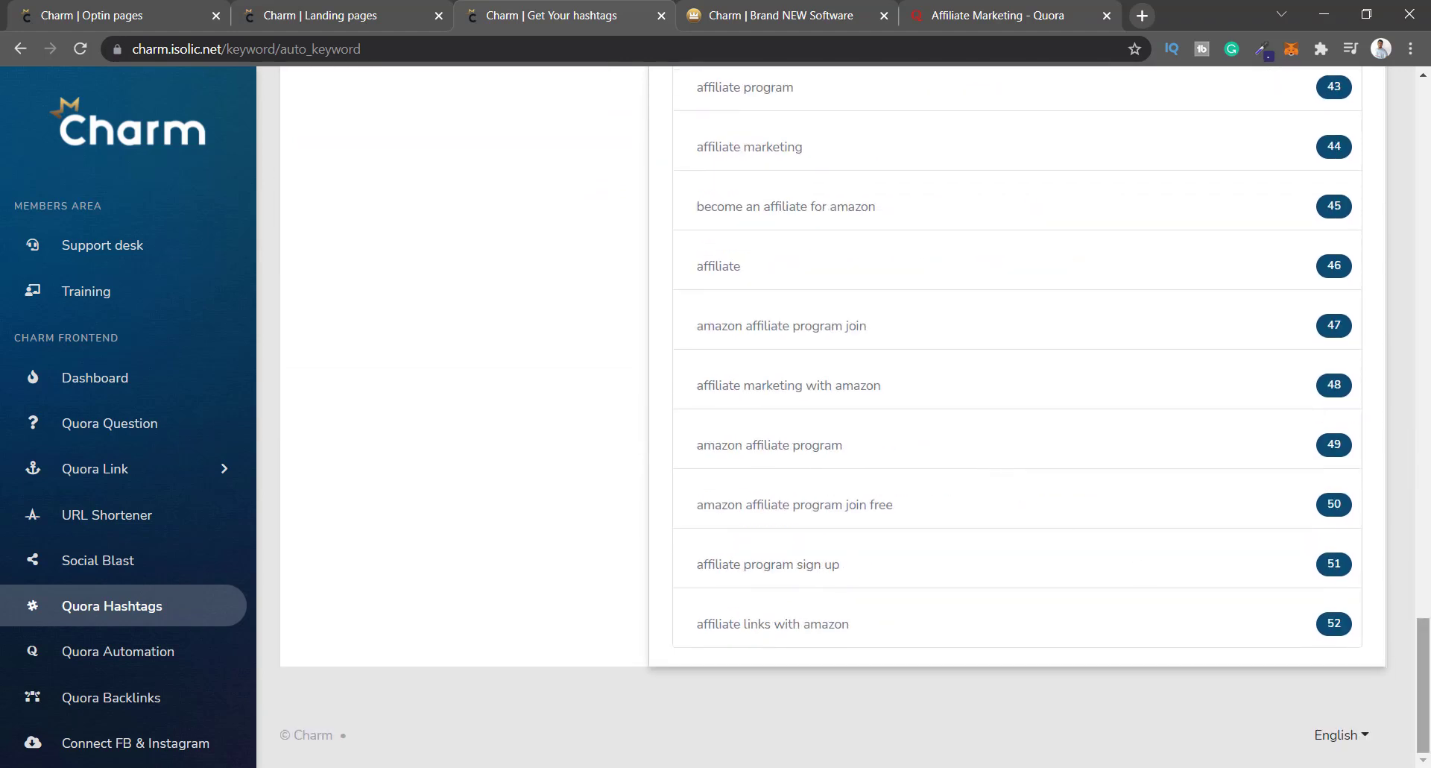
scroll(707, 633, up, 1)
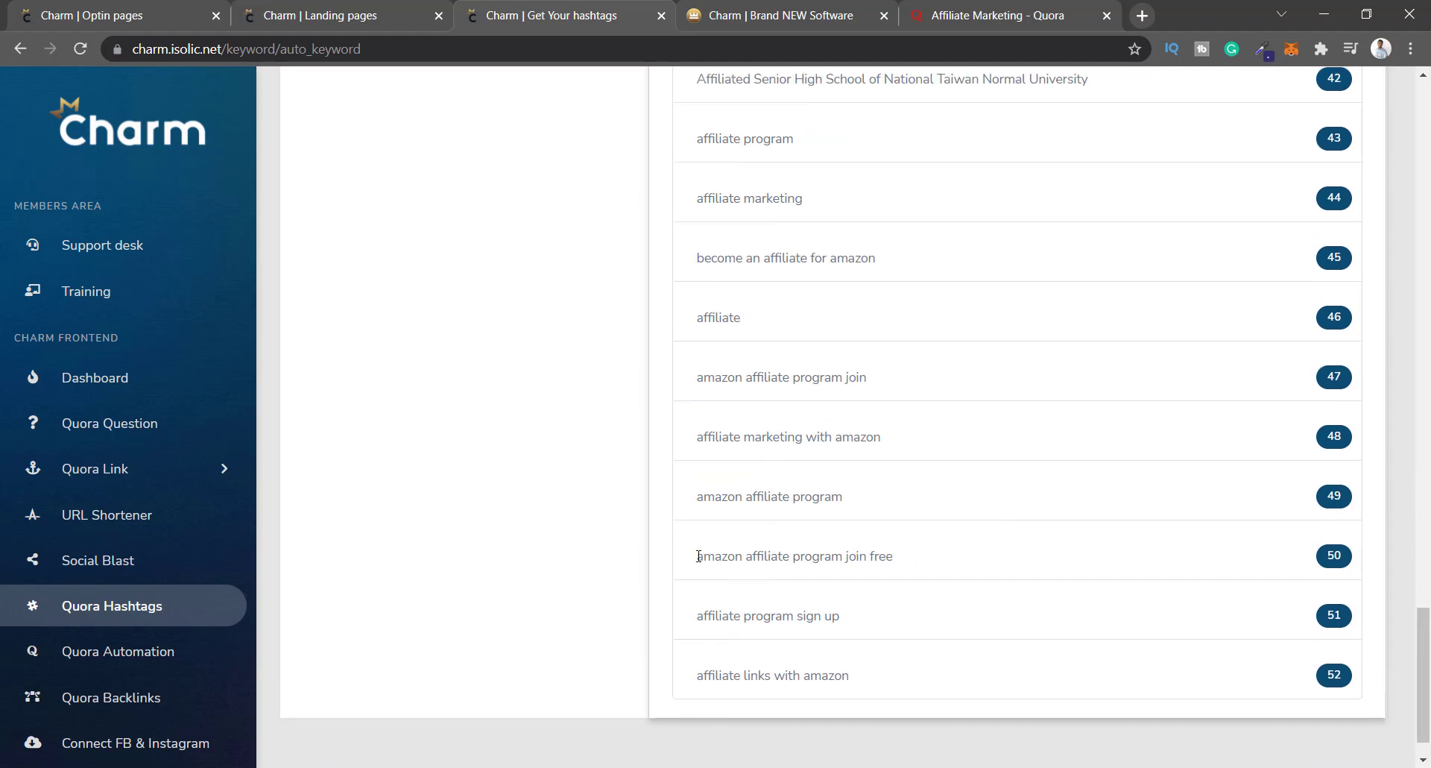
drag(698, 556, 907, 562)
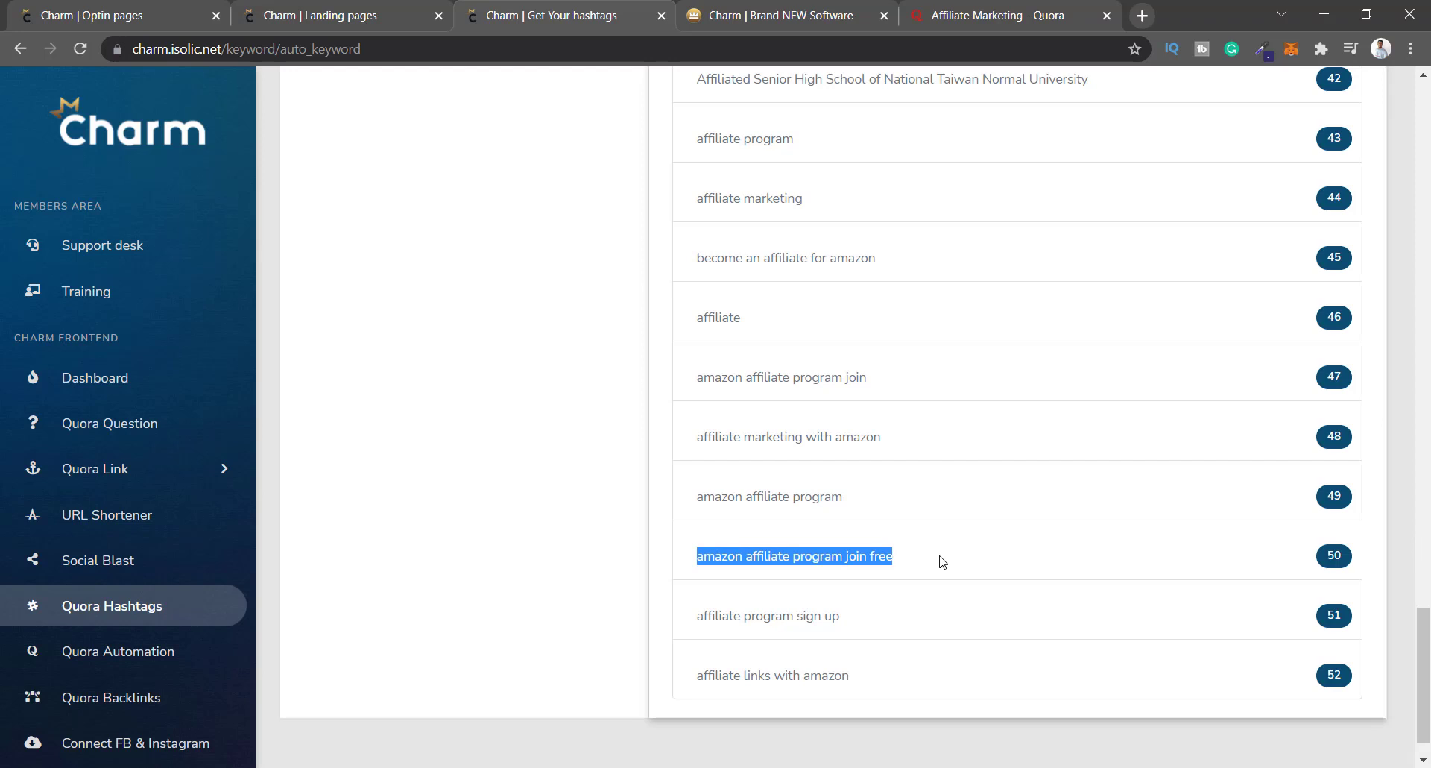
drag(1424, 649, 1425, 85)
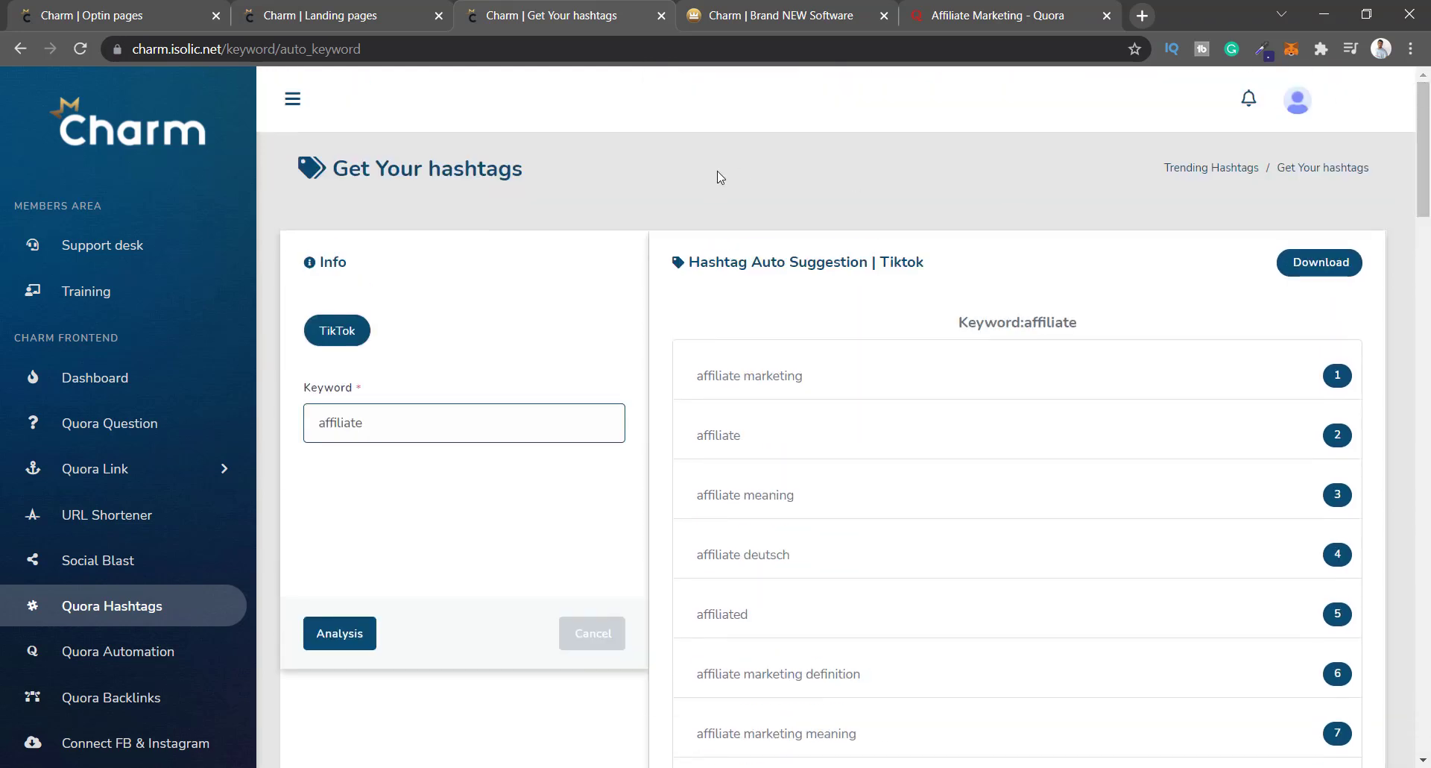
drag(932, 264, 852, 262)
click(748, 156)
scroll(361, 323, down, 3)
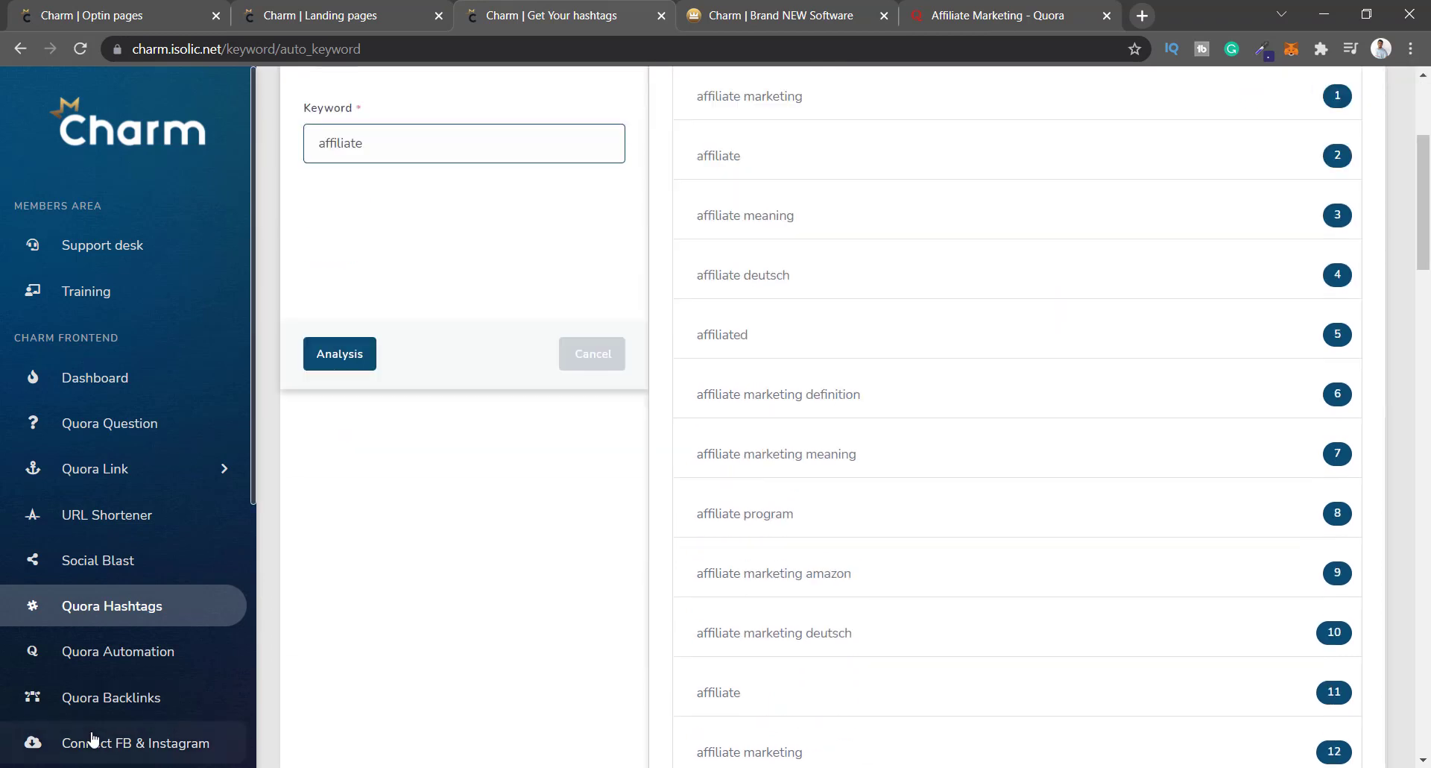
click(118, 655)
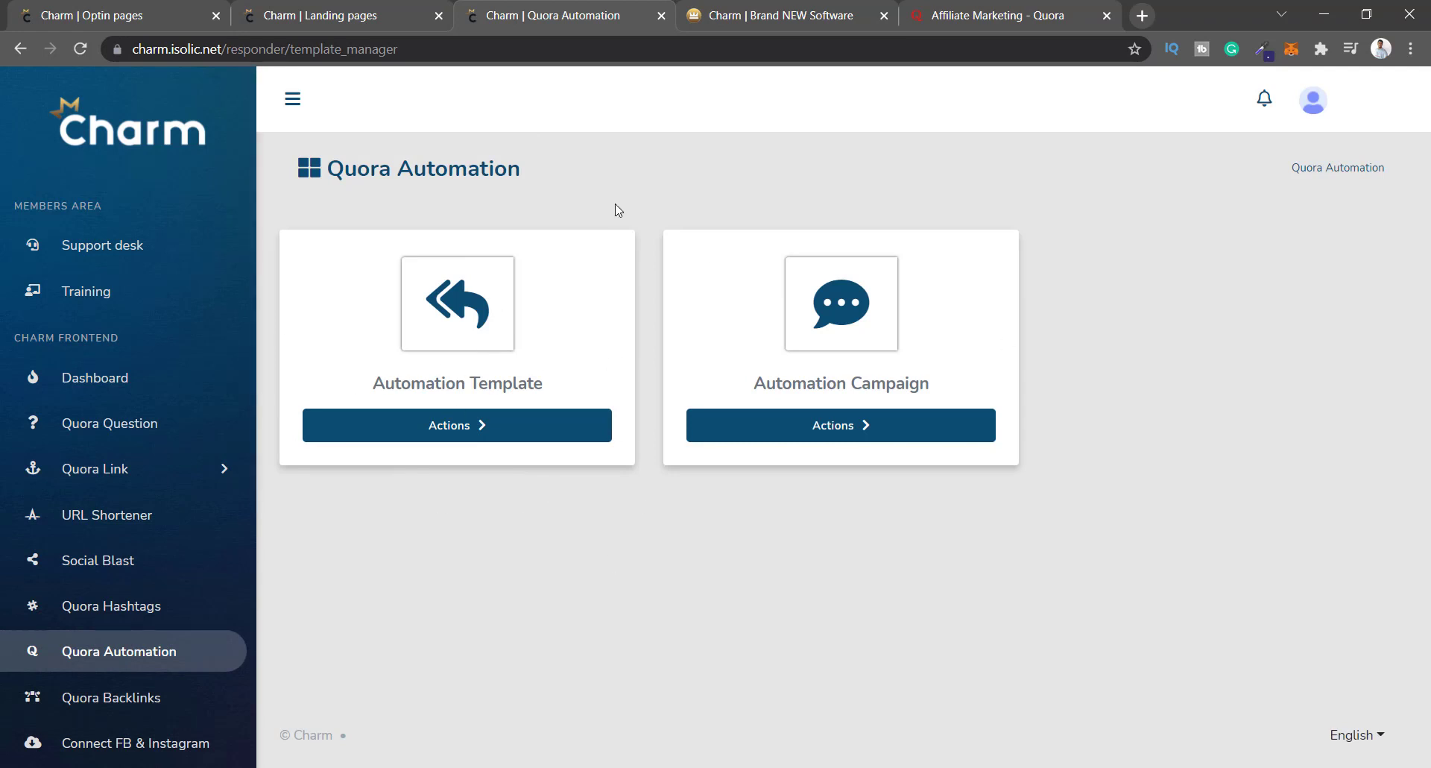
Open the list of Quora automation templates and scroll through it.
click(456, 424)
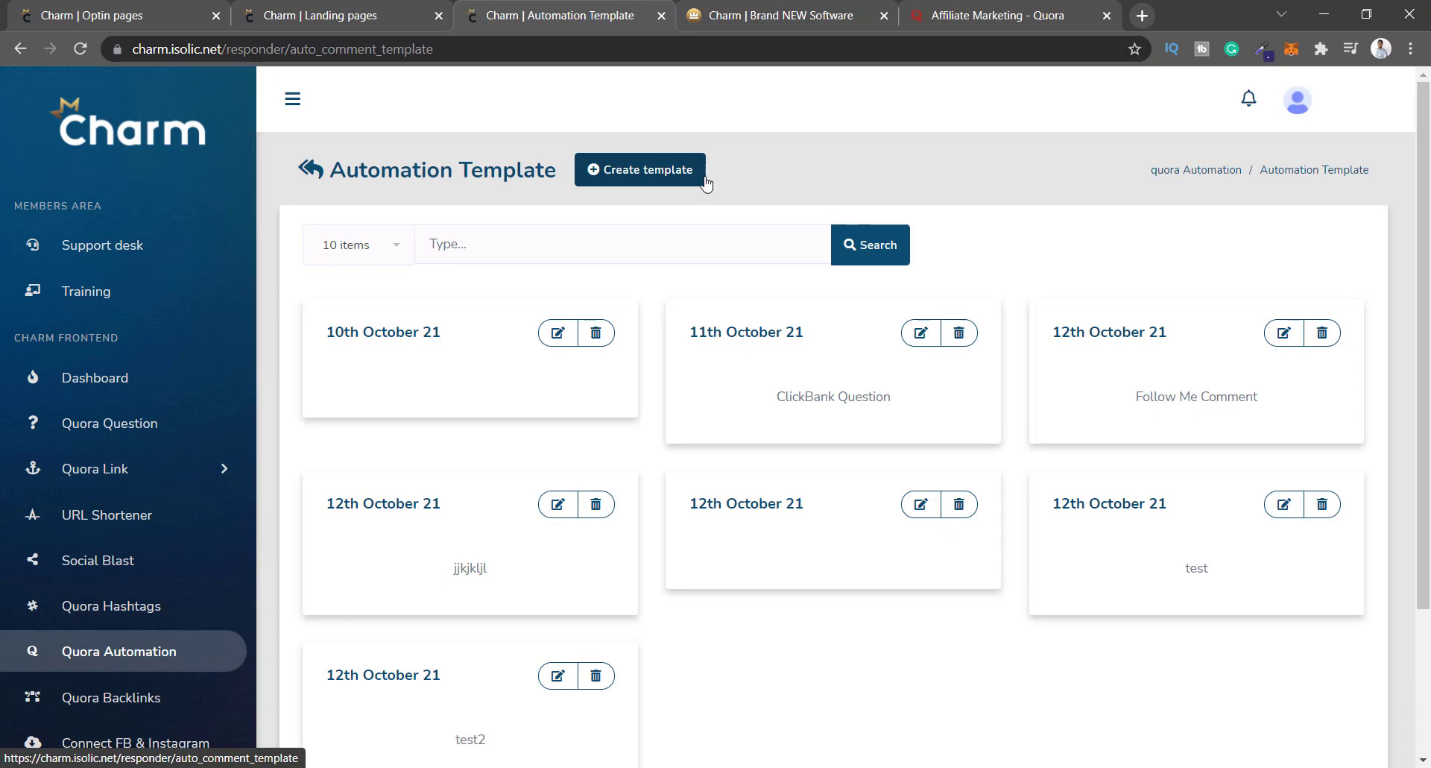
scroll(716, 446, down, 1)
scroll(717, 447, down, 2)
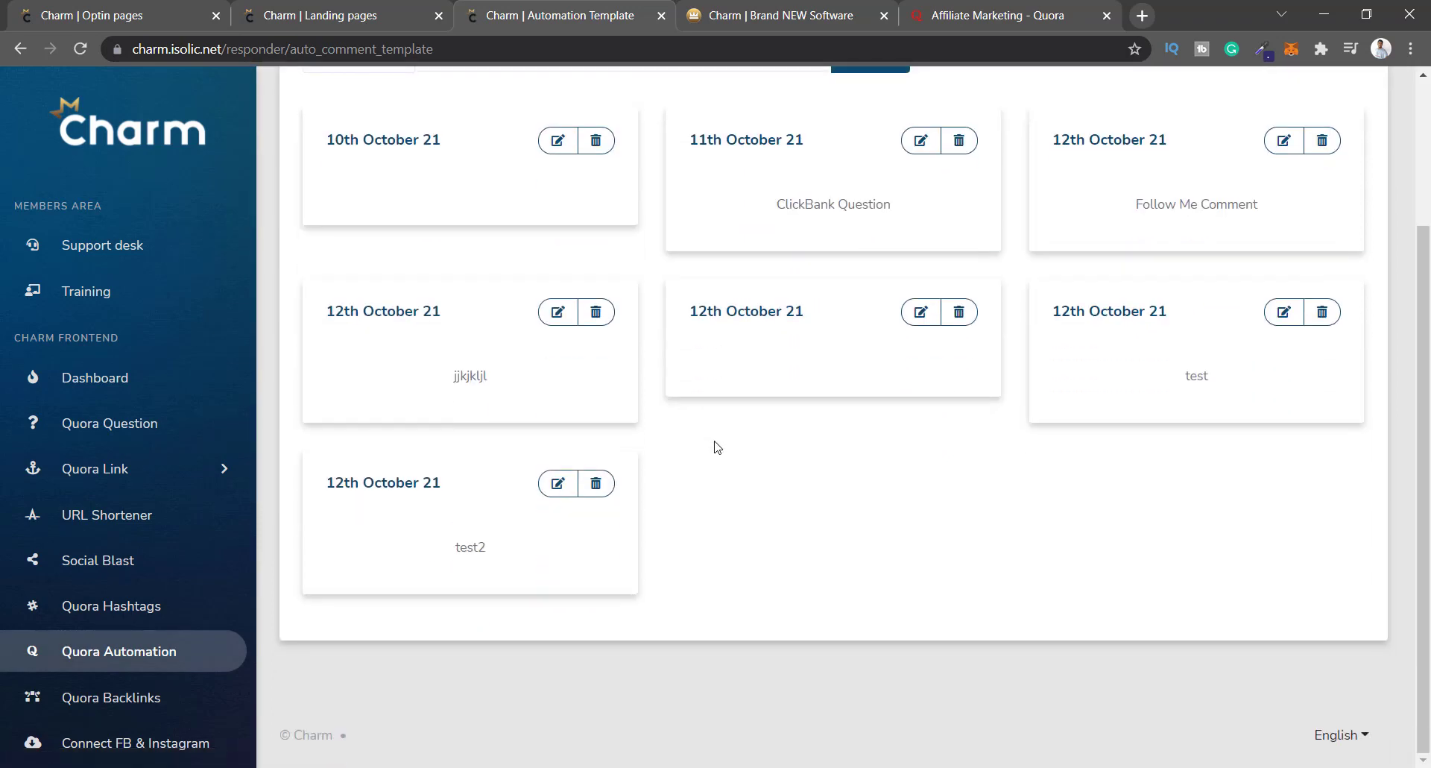
scroll(603, 376, up, 3)
scroll(847, 246, down, 3)
Inspect the ClickBank Question template's name and comment message, closing it without saving.
click(921, 140)
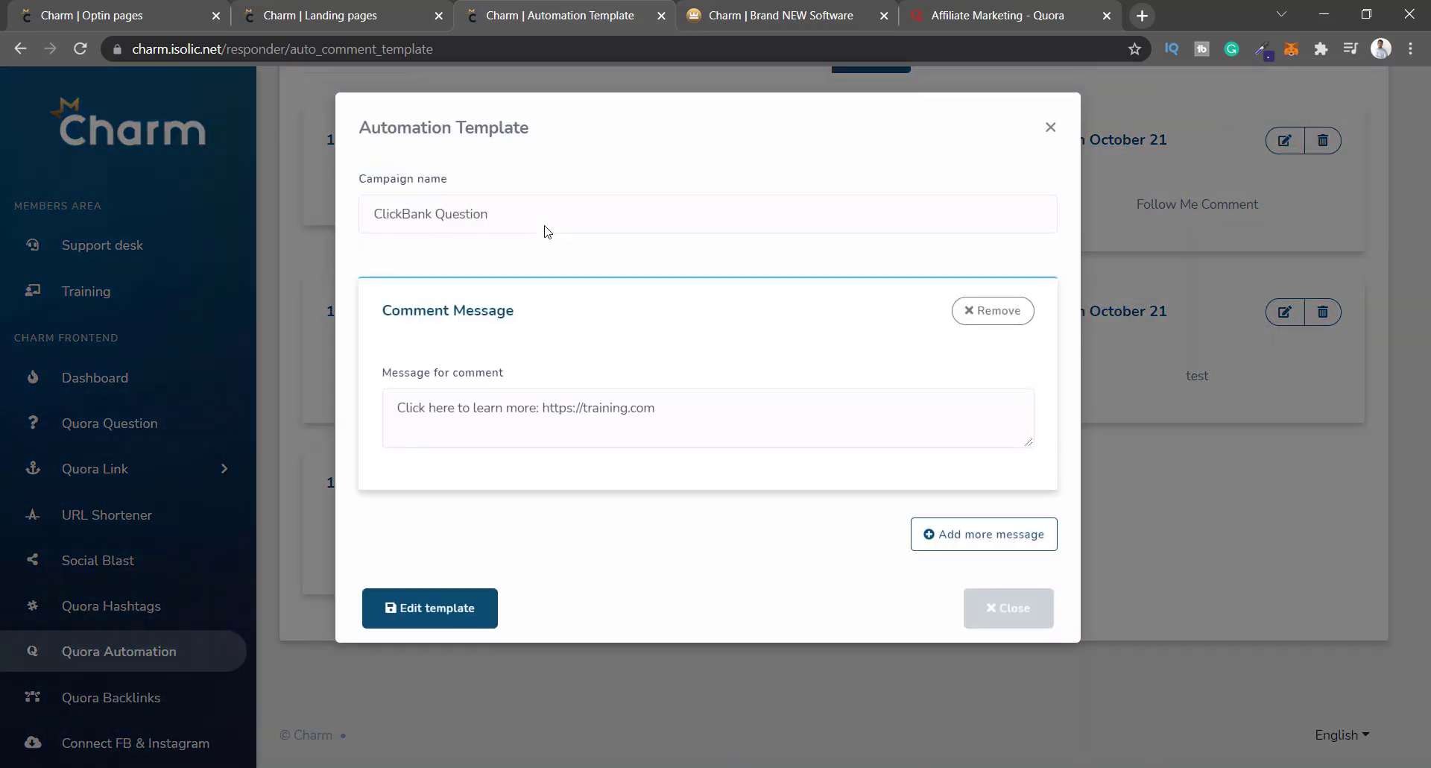
drag(371, 212, 498, 213)
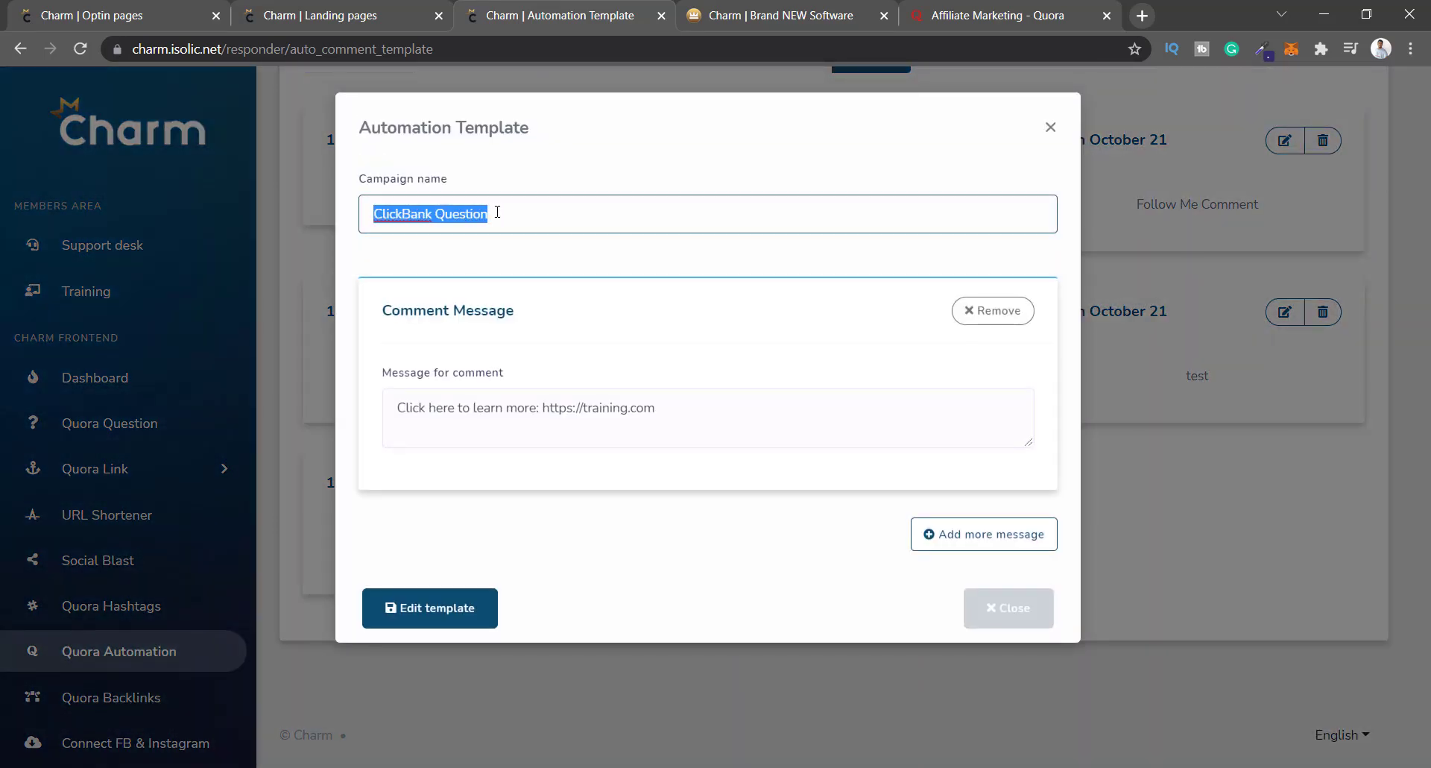
click(548, 216)
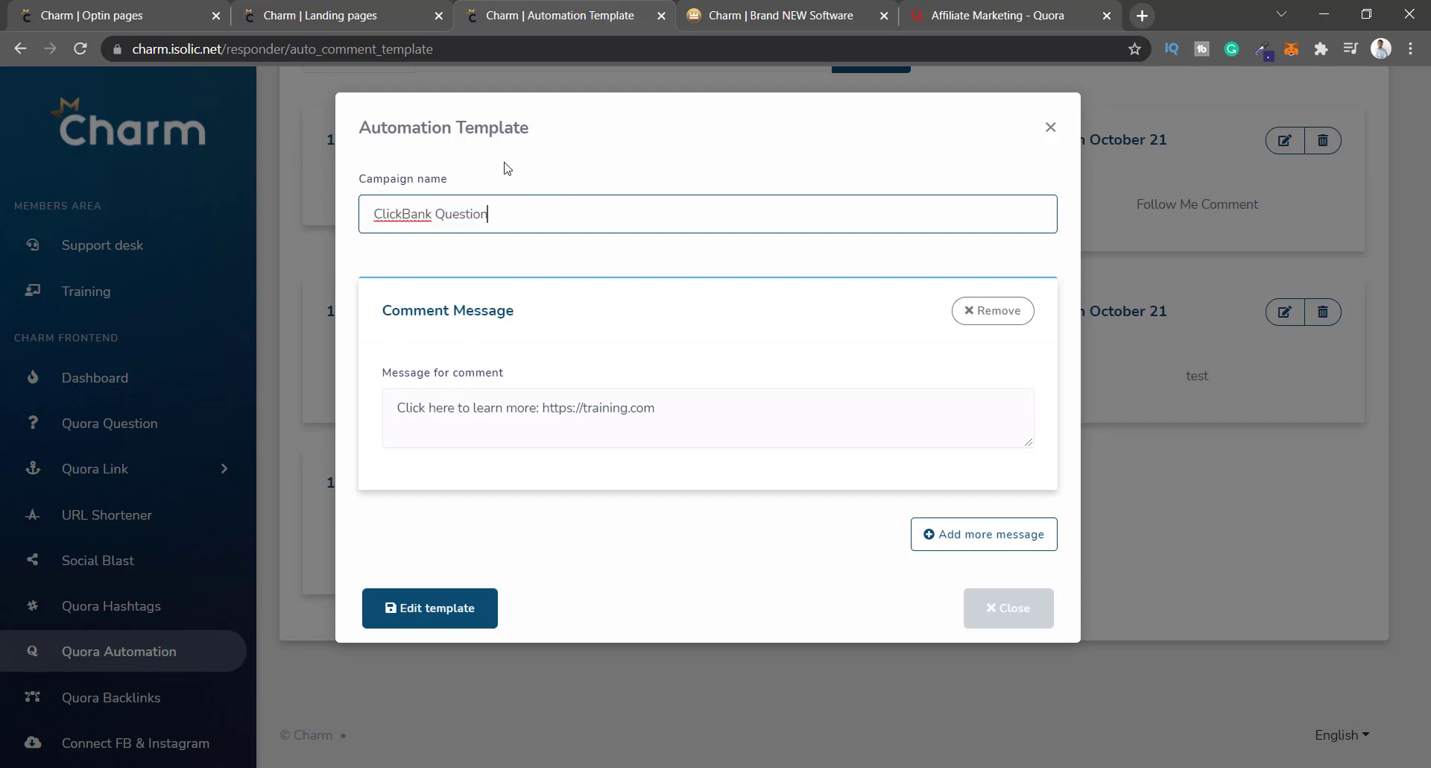
click(578, 412)
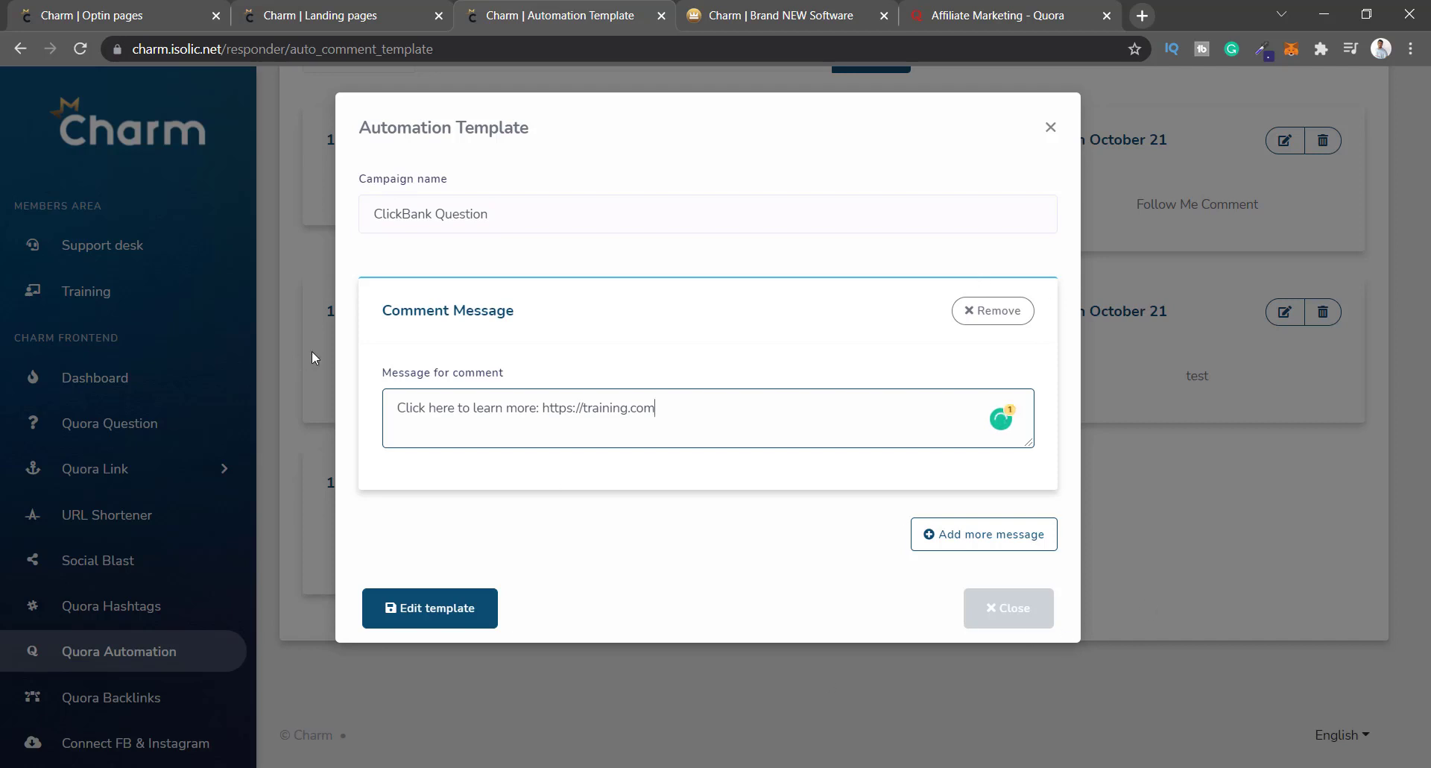
click(465, 216)
triple_click(841, 436)
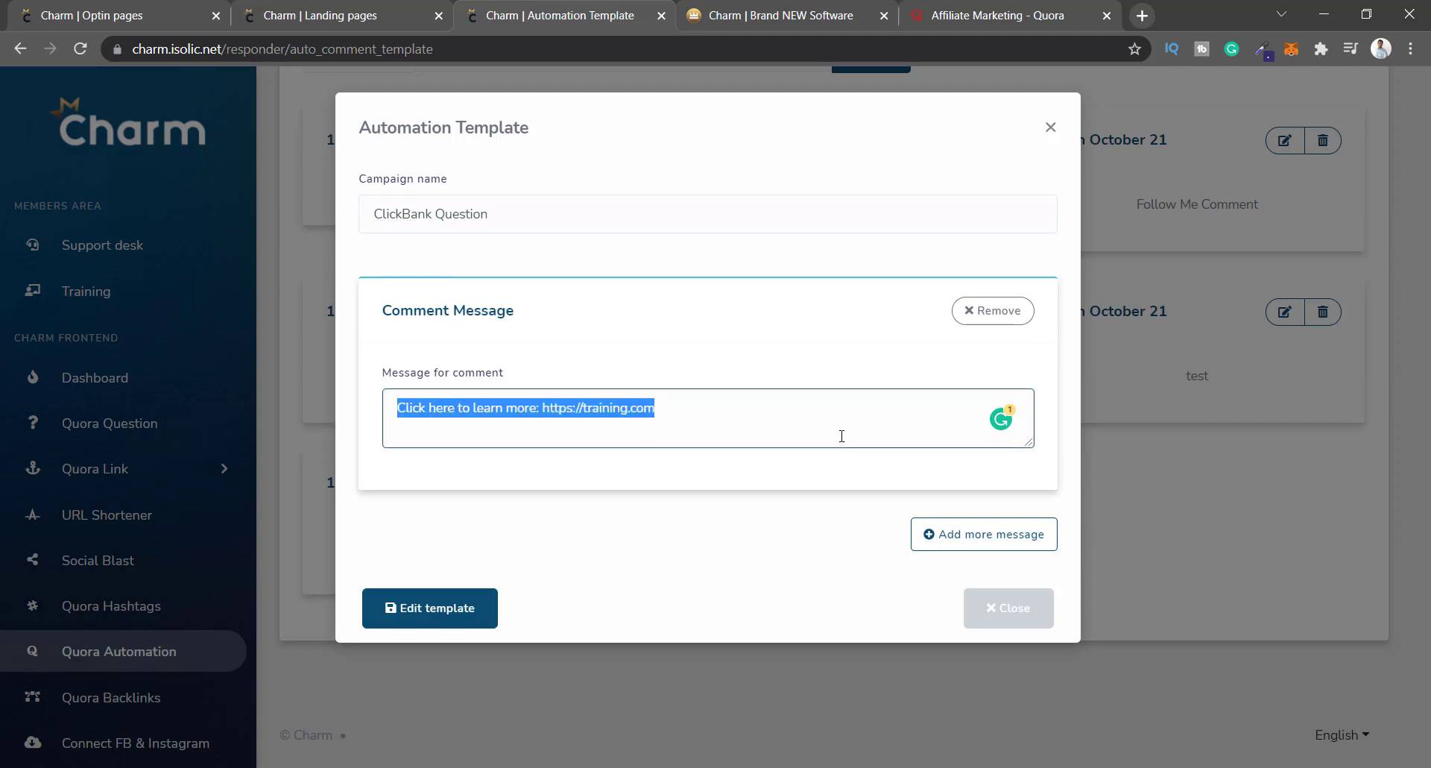
click(1048, 127)
Glance at the Affiliate Marketing Quora topic, then return to the Quora Automation overview.
click(998, 14)
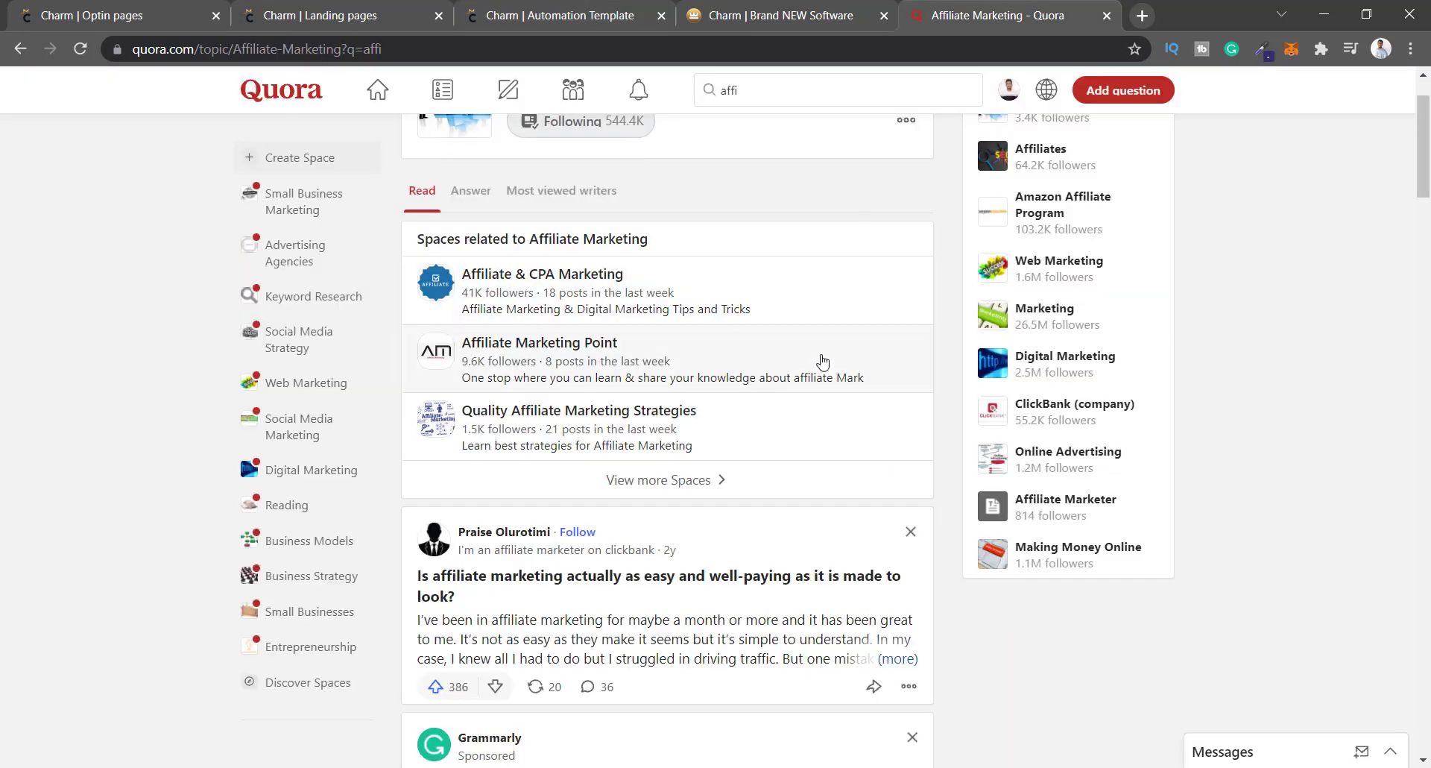
scroll(814, 362, up, 2)
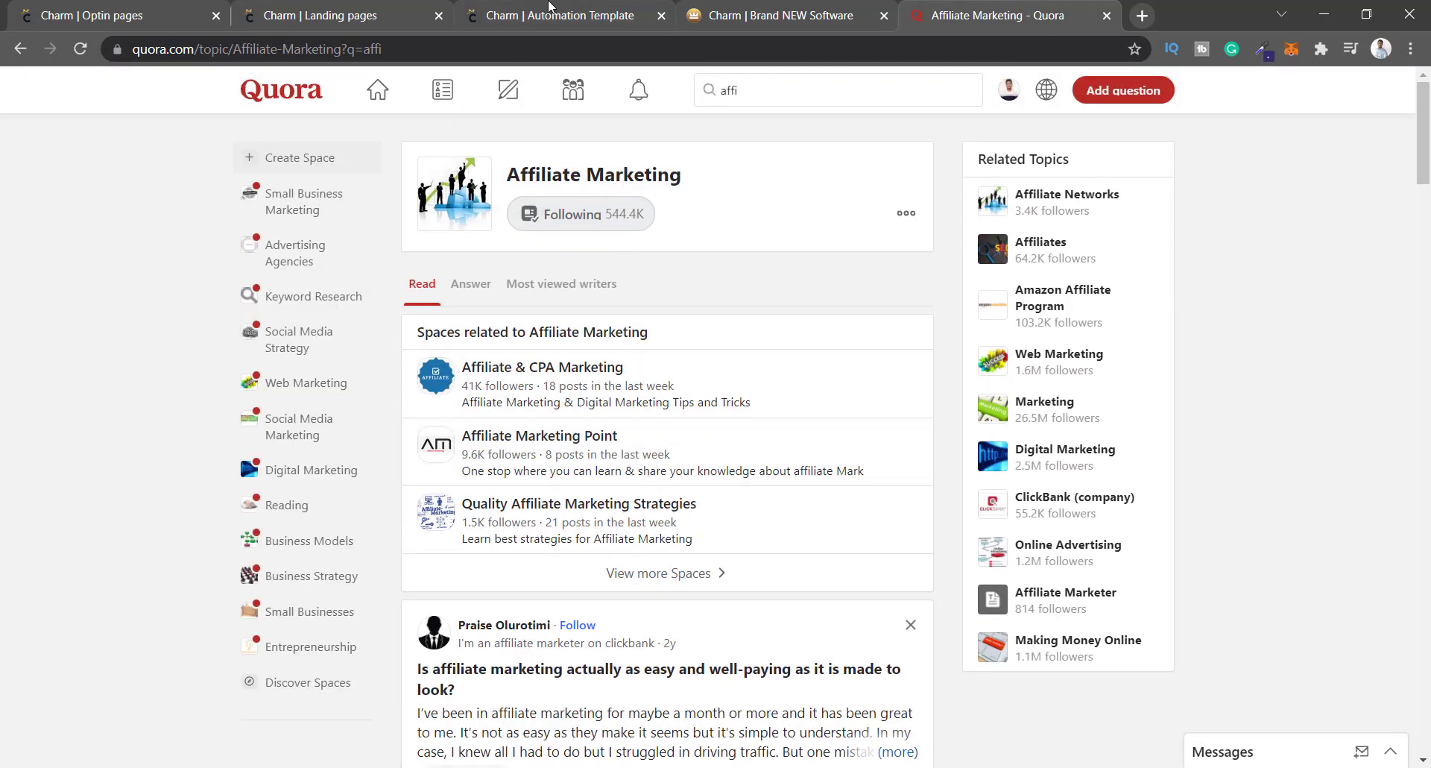
click(551, 12)
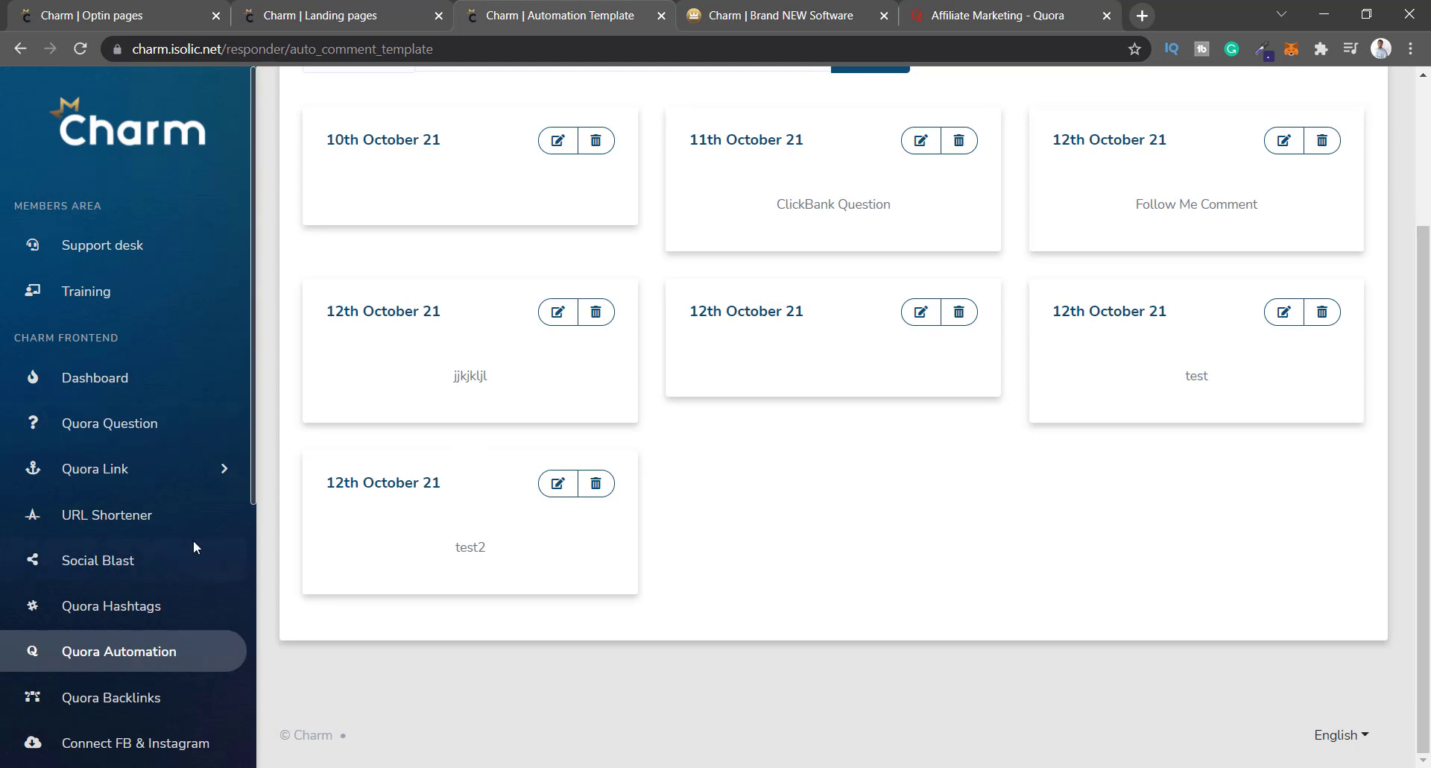
click(112, 653)
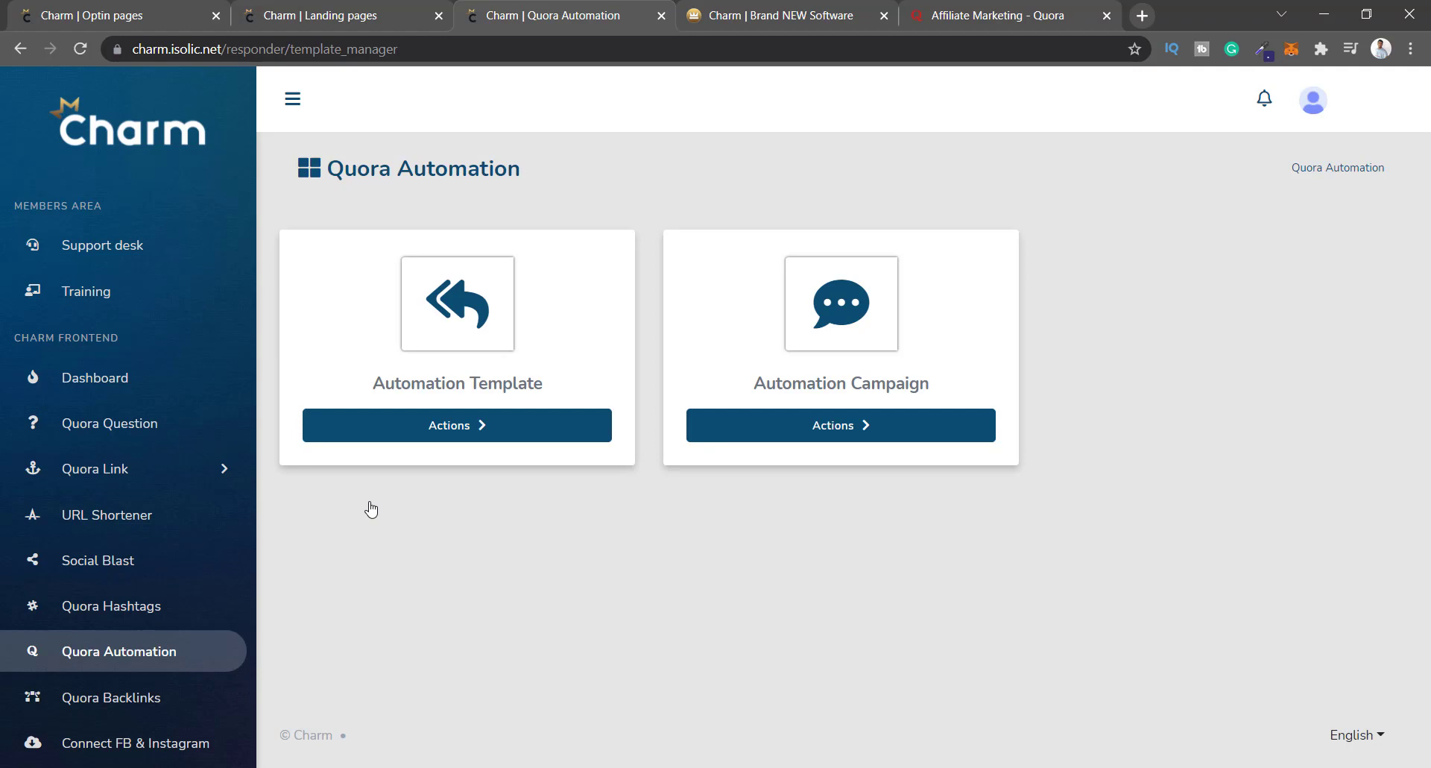
scroll(25, 569, down, 2)
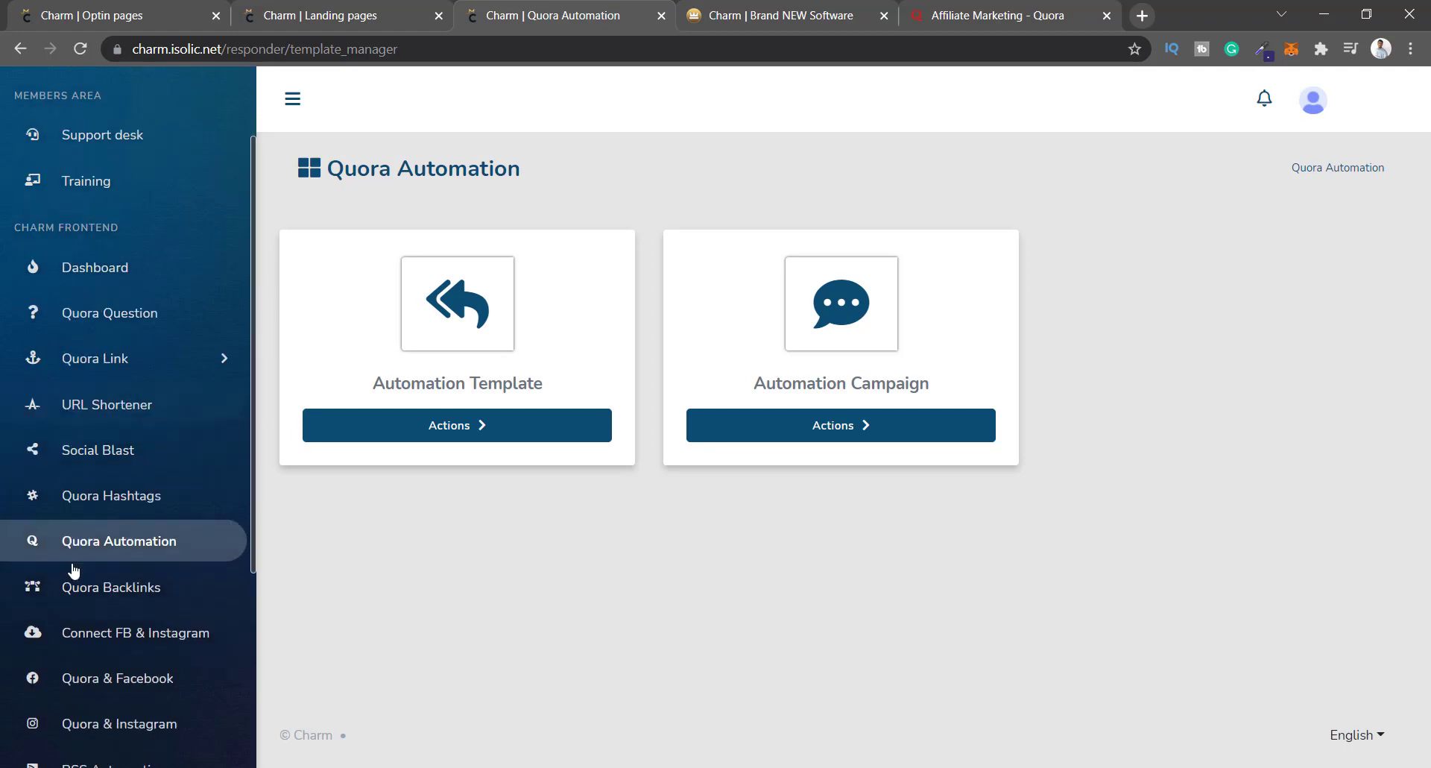
Review the Quora Backlinks table's first row domain and URL, then move to Connect FB & Instagram.
click(128, 572)
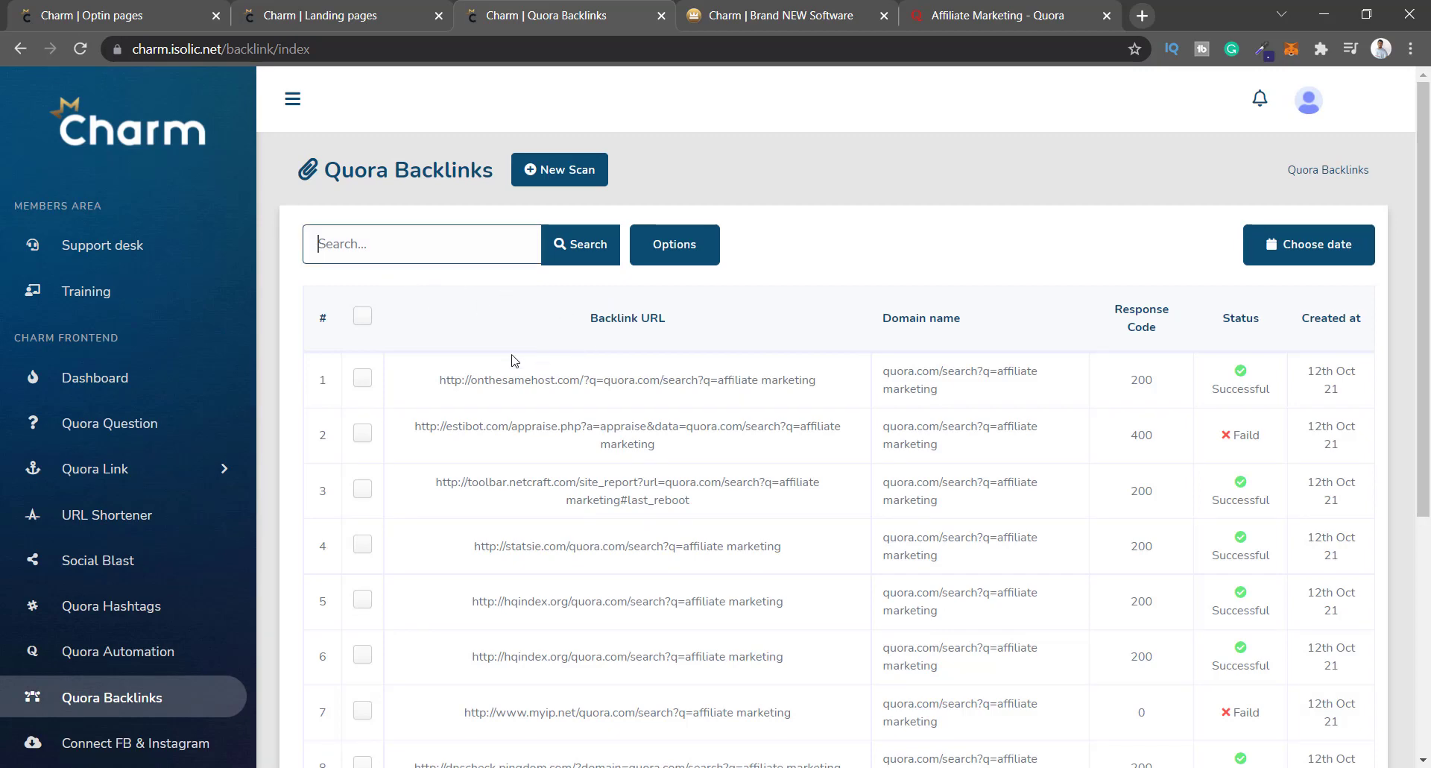
scroll(639, 406, down, 4)
scroll(697, 470, up, 4)
triple_click(894, 372)
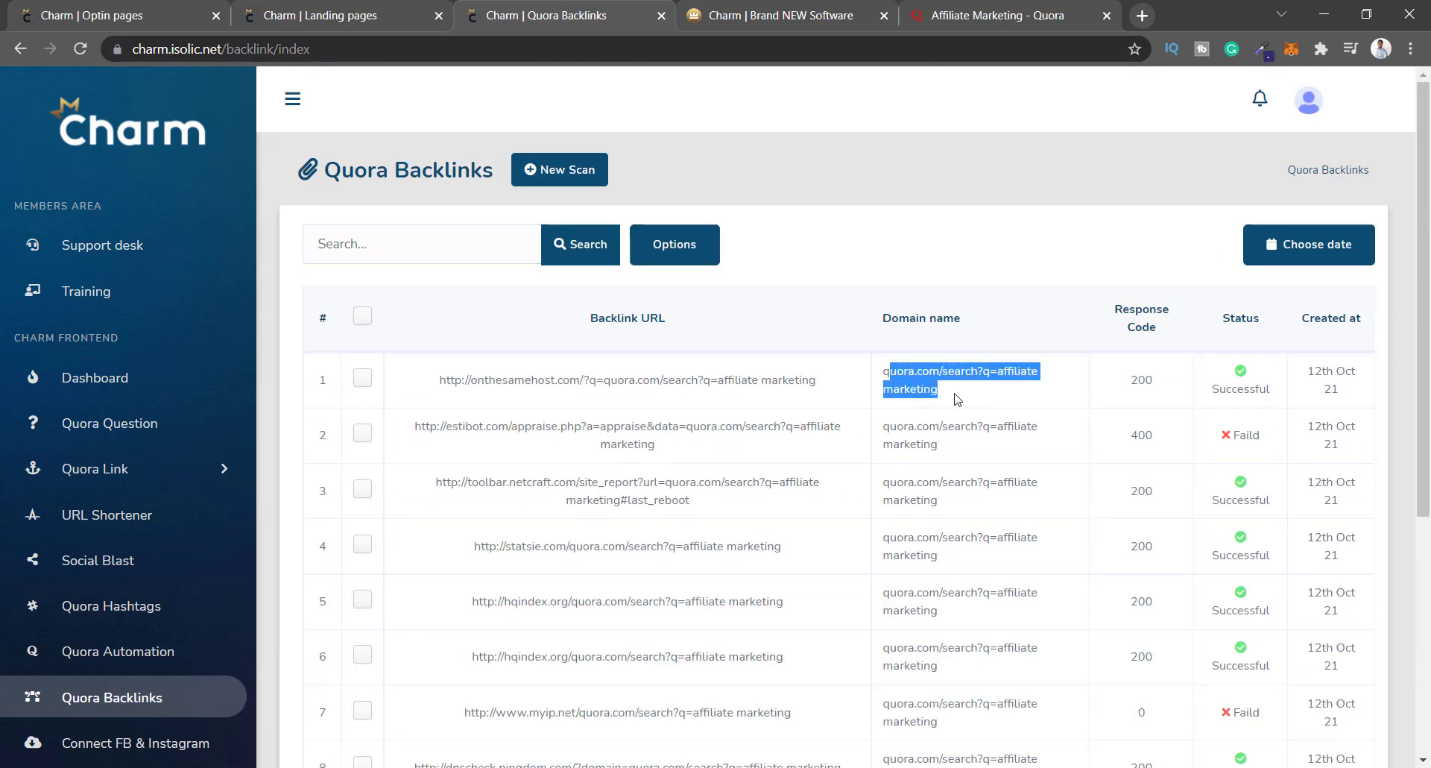
drag(450, 379, 832, 372)
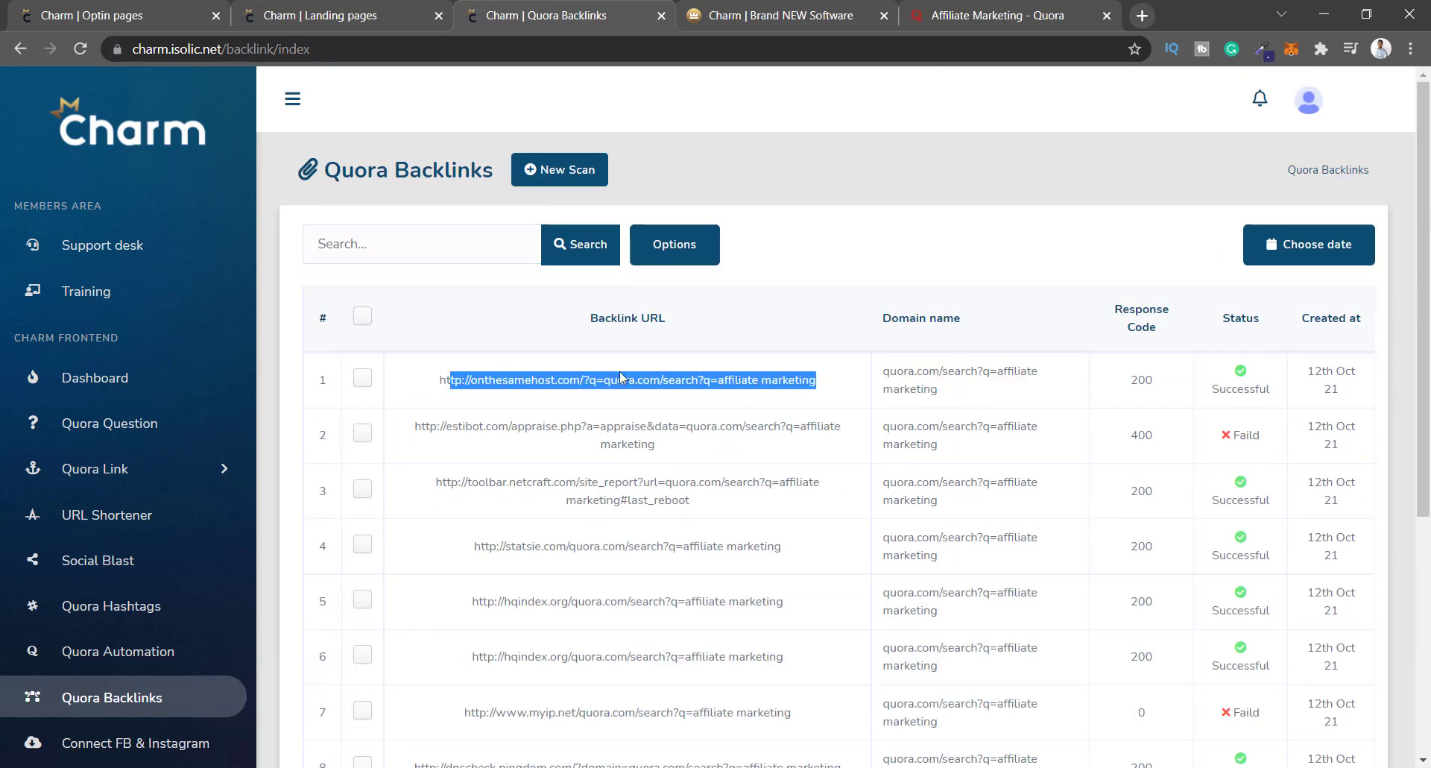
click(584, 366)
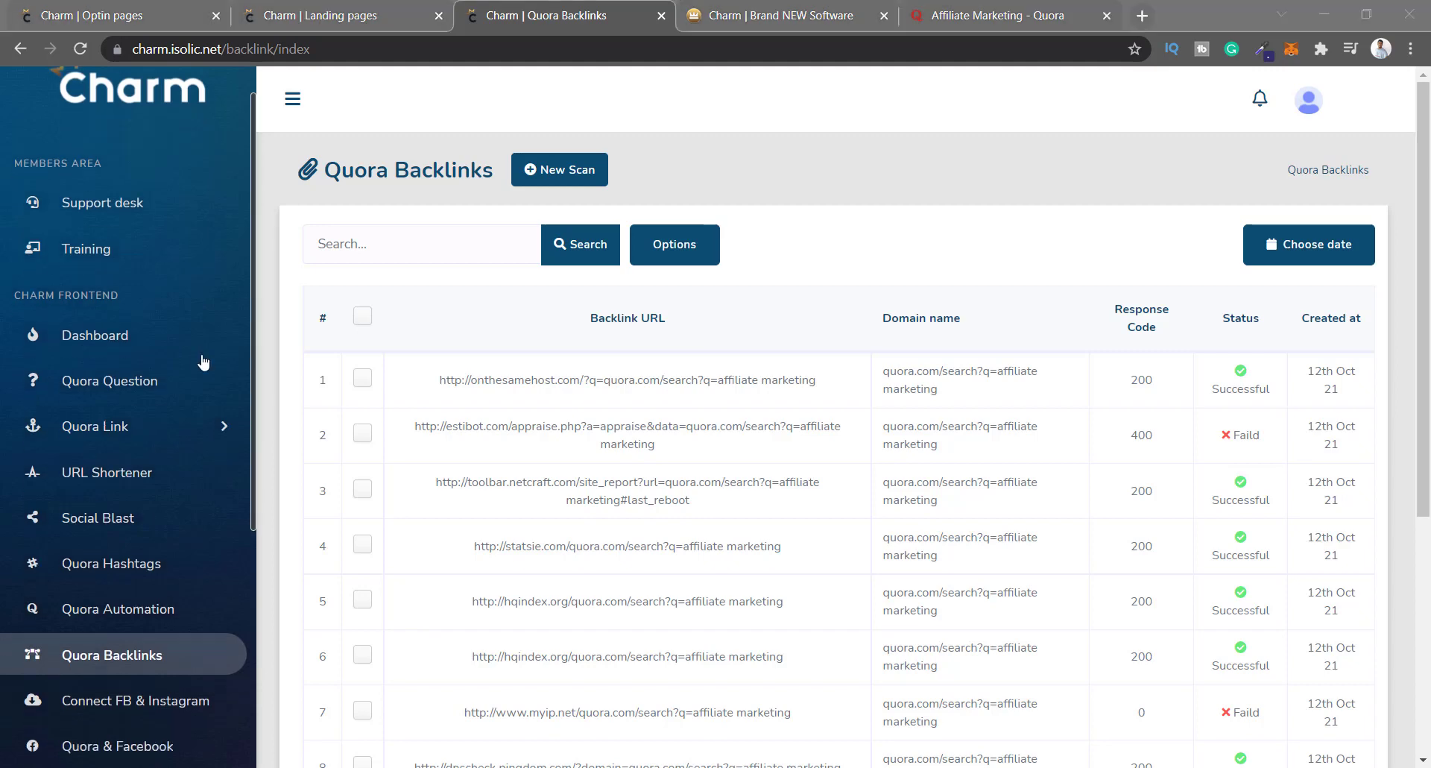
scroll(112, 582, down, 3)
click(111, 539)
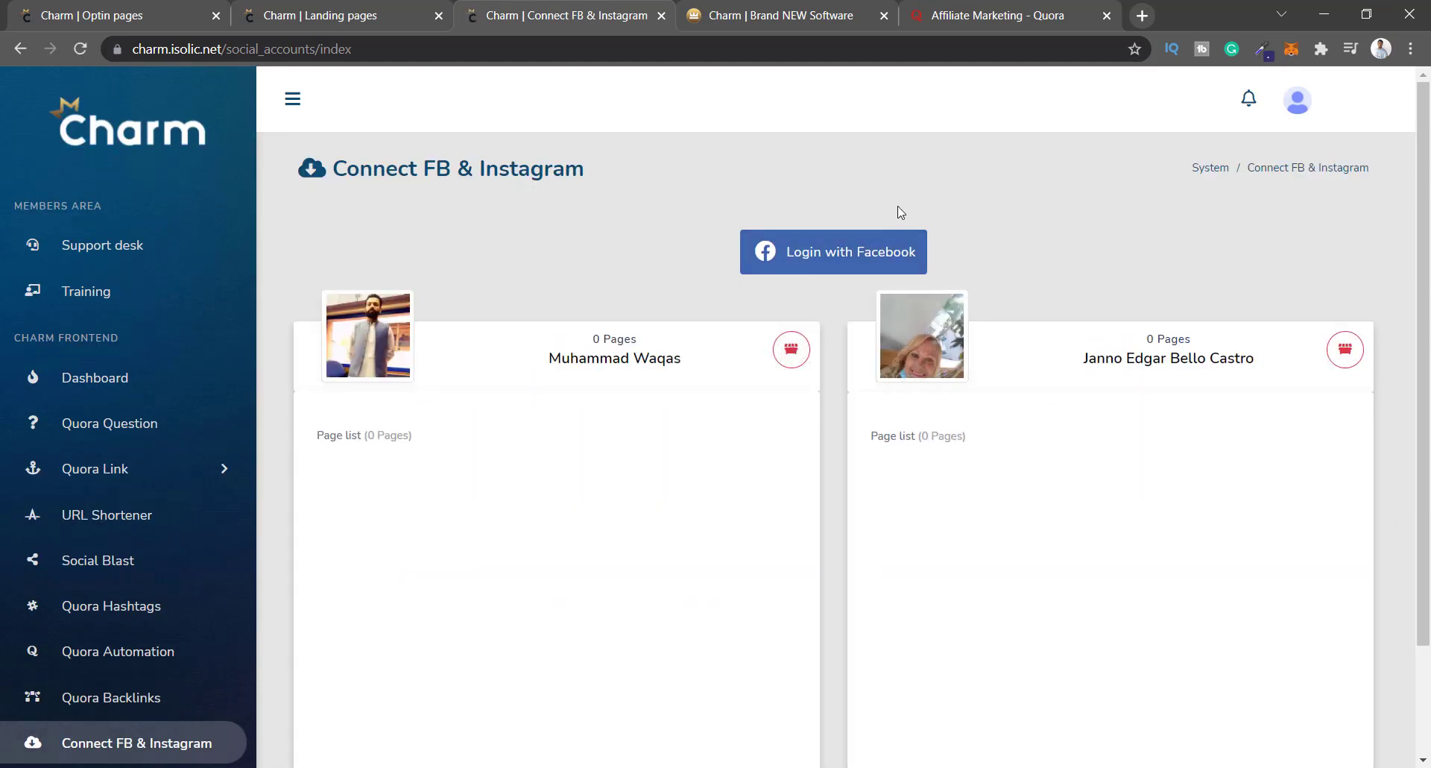
Scroll past the two linked Facebook profiles and open the Quora & Facebook poster.
scroll(808, 457, down, 2)
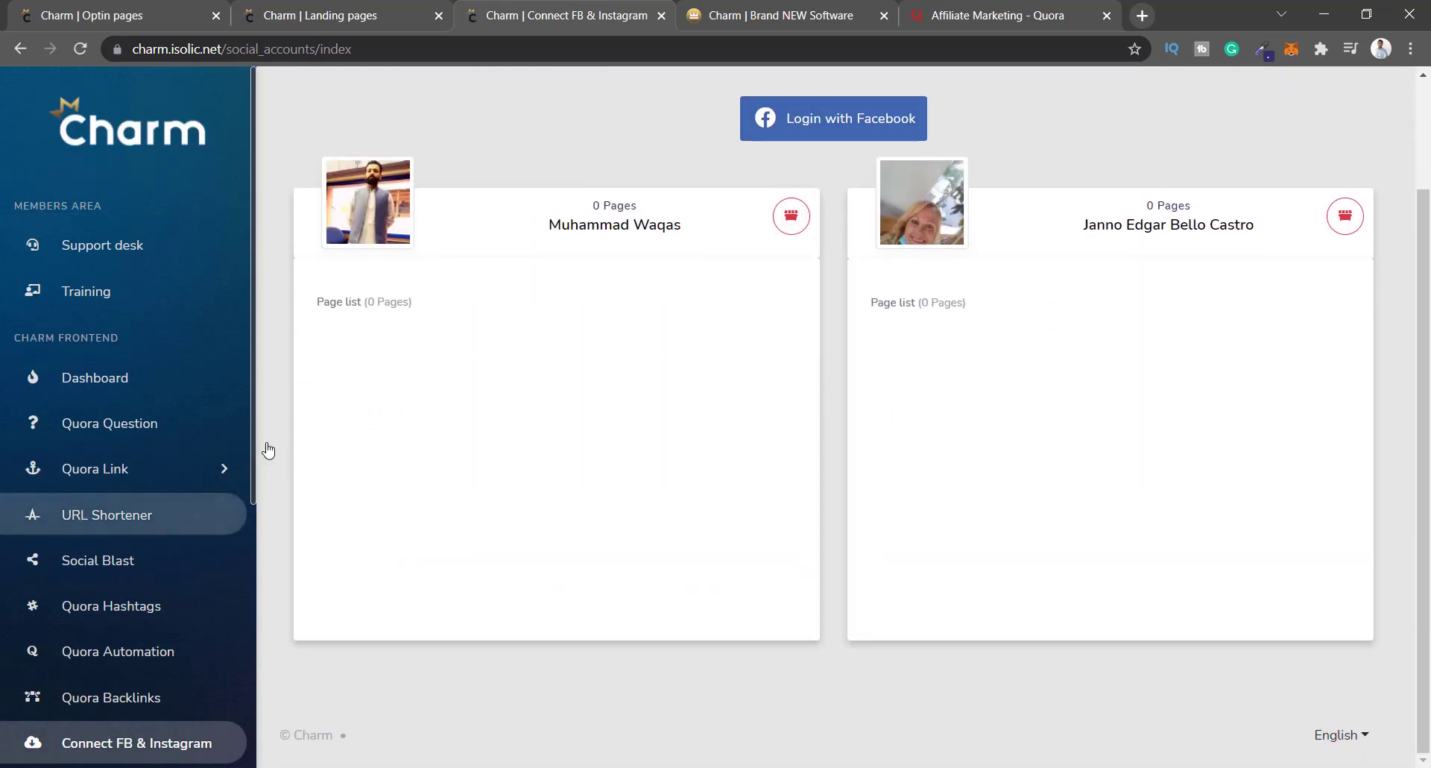
scroll(183, 426, down, 3)
click(157, 585)
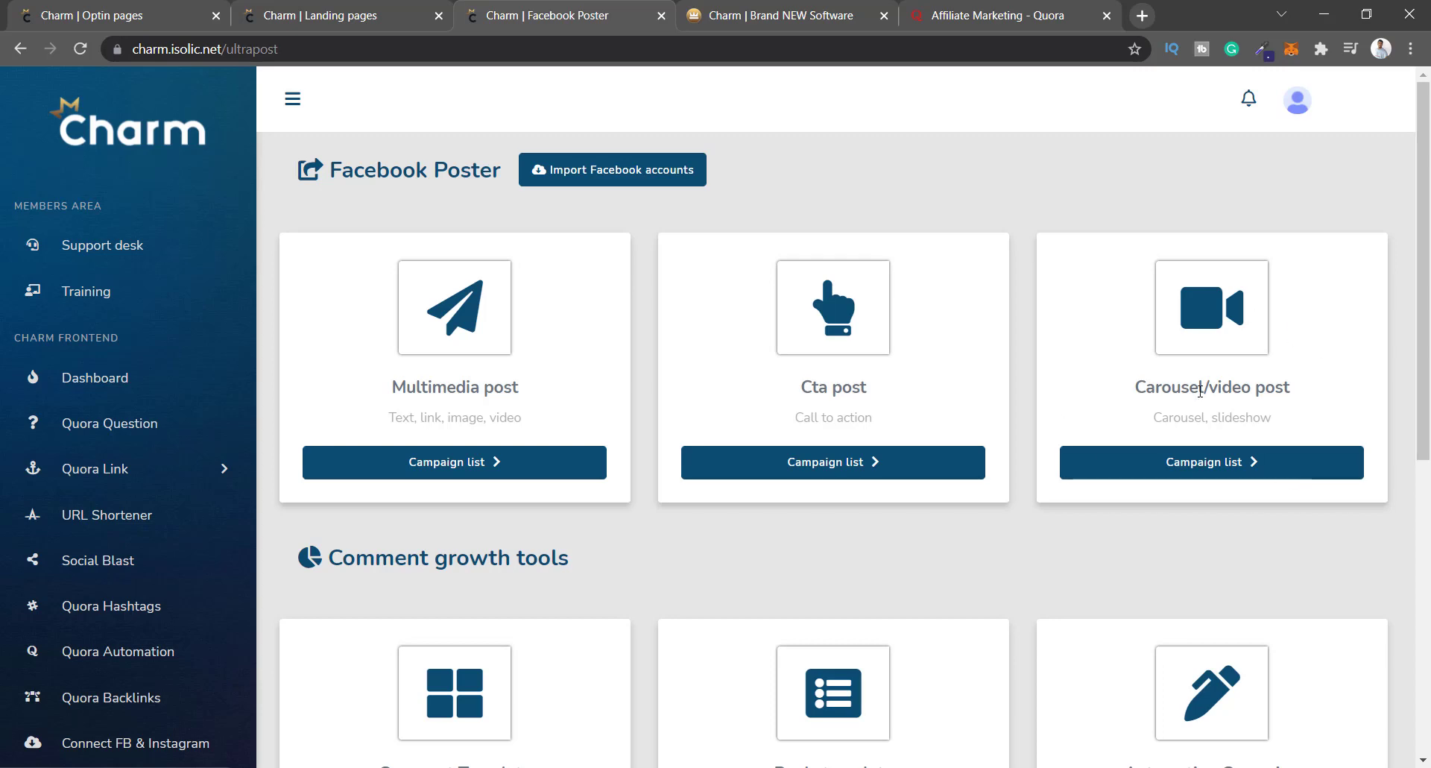
scroll(1057, 402, down, 2)
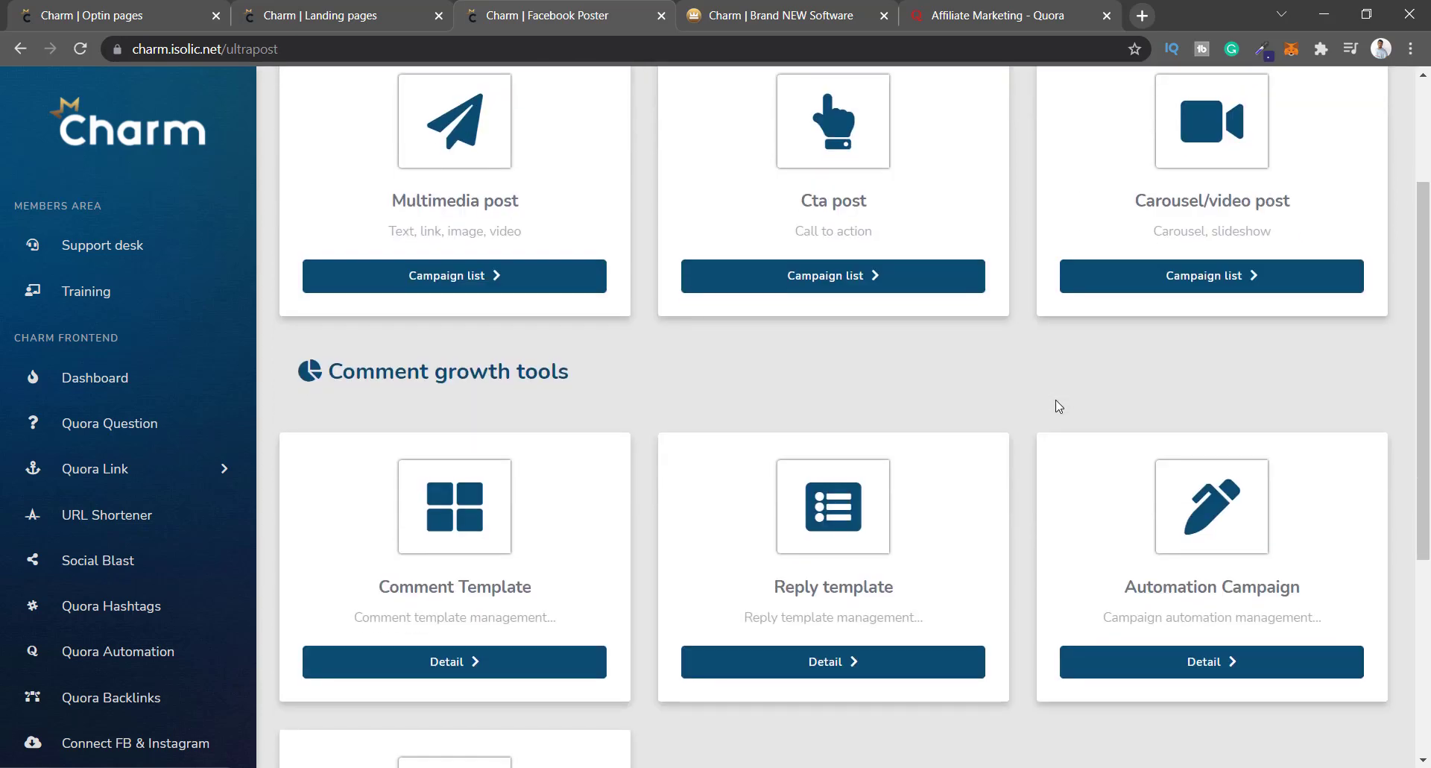
scroll(425, 298, down, 2)
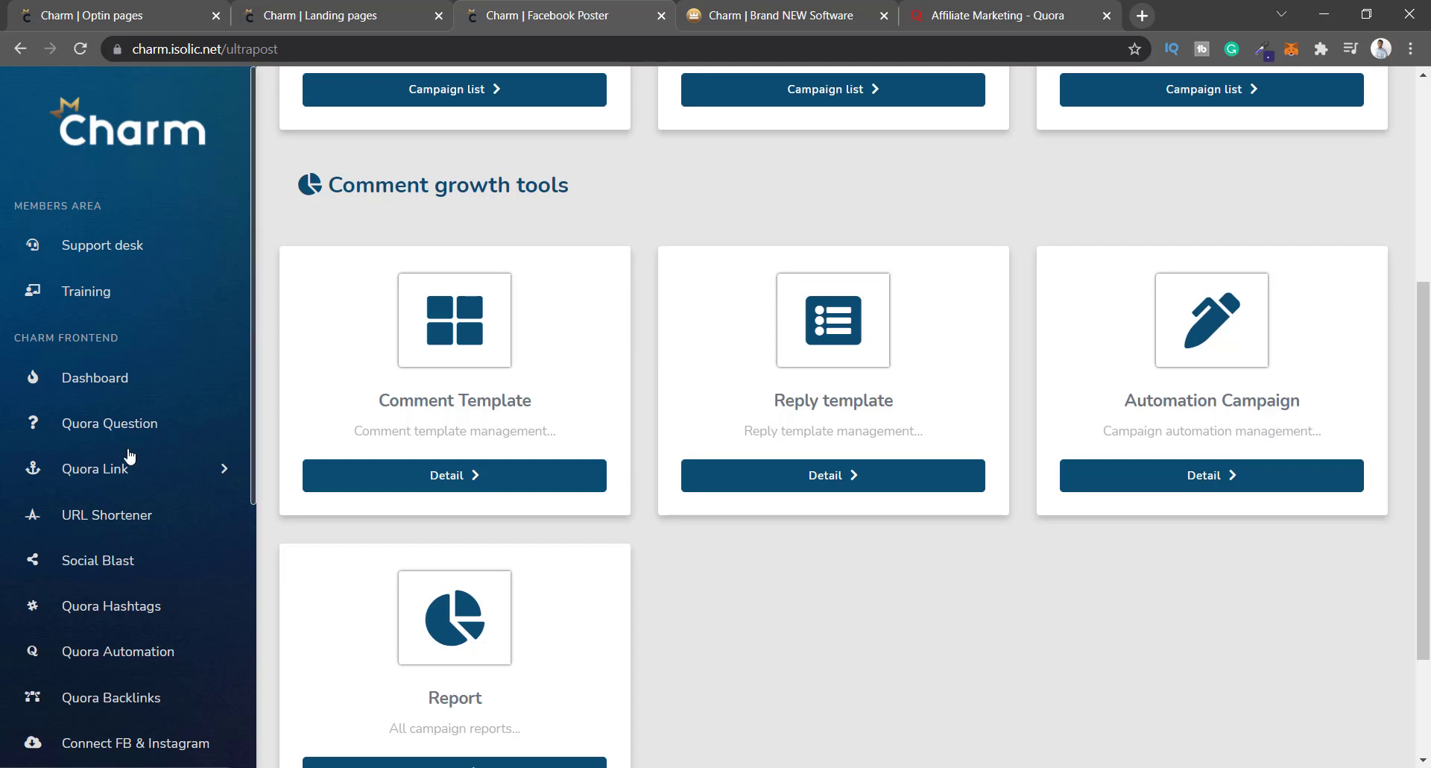
scroll(112, 496, down, 5)
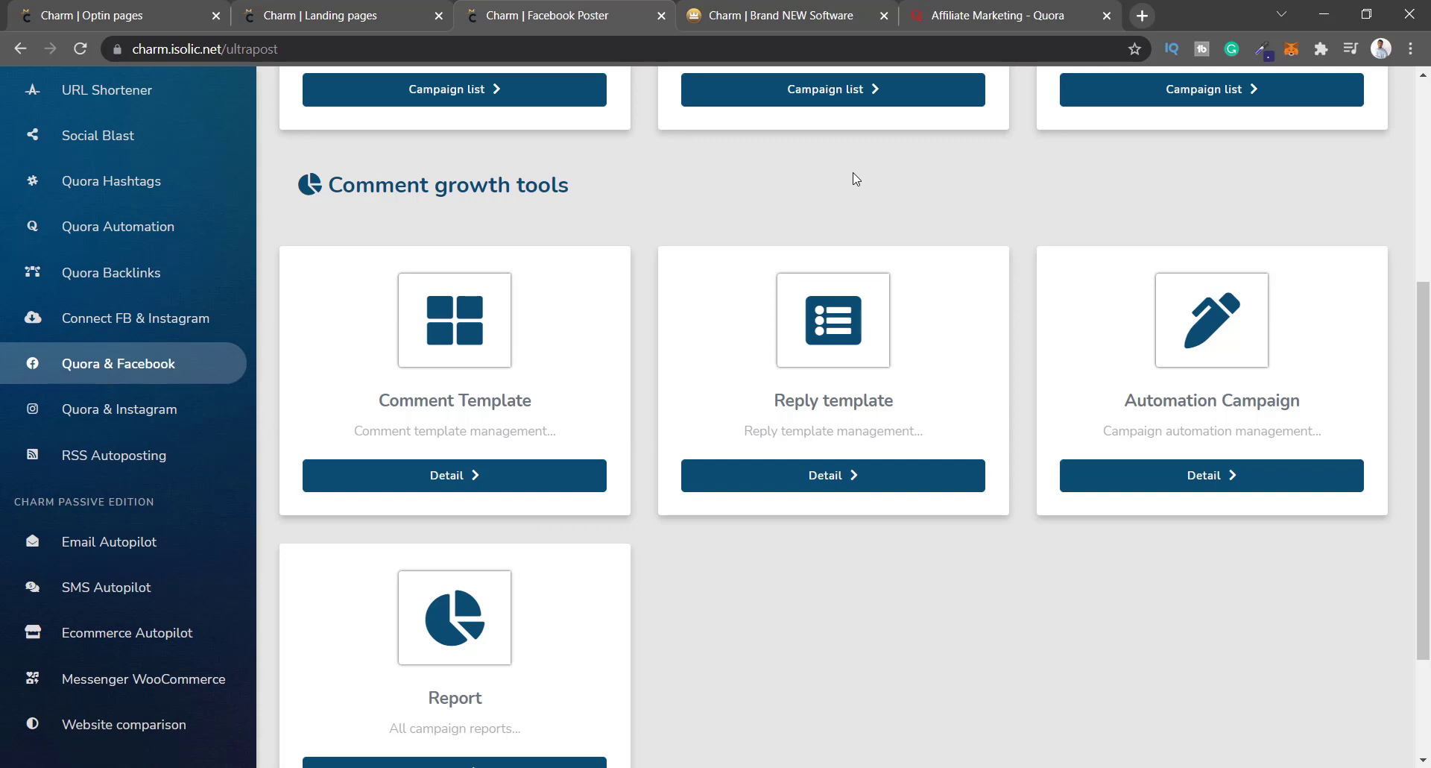
scroll(760, 395, up, 5)
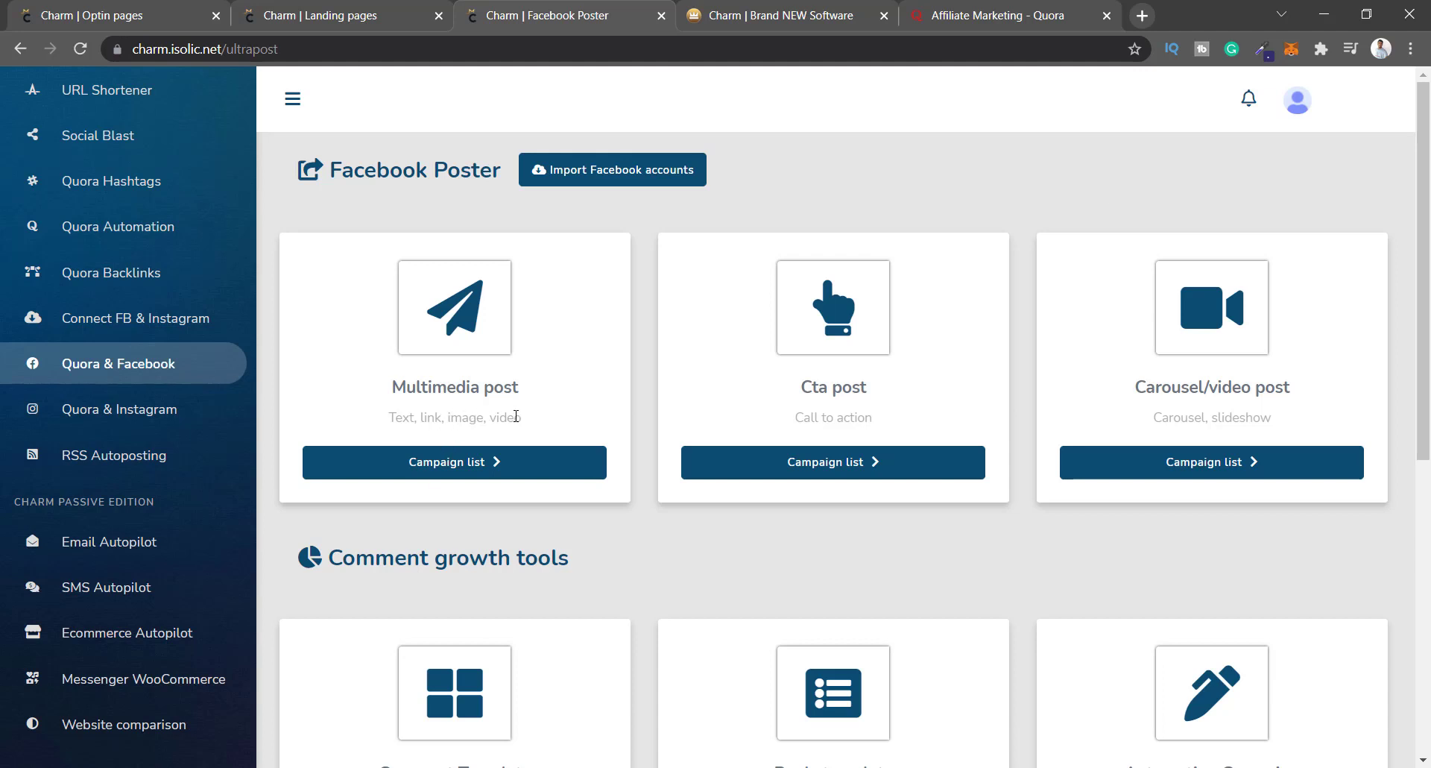
drag(811, 417, 862, 417)
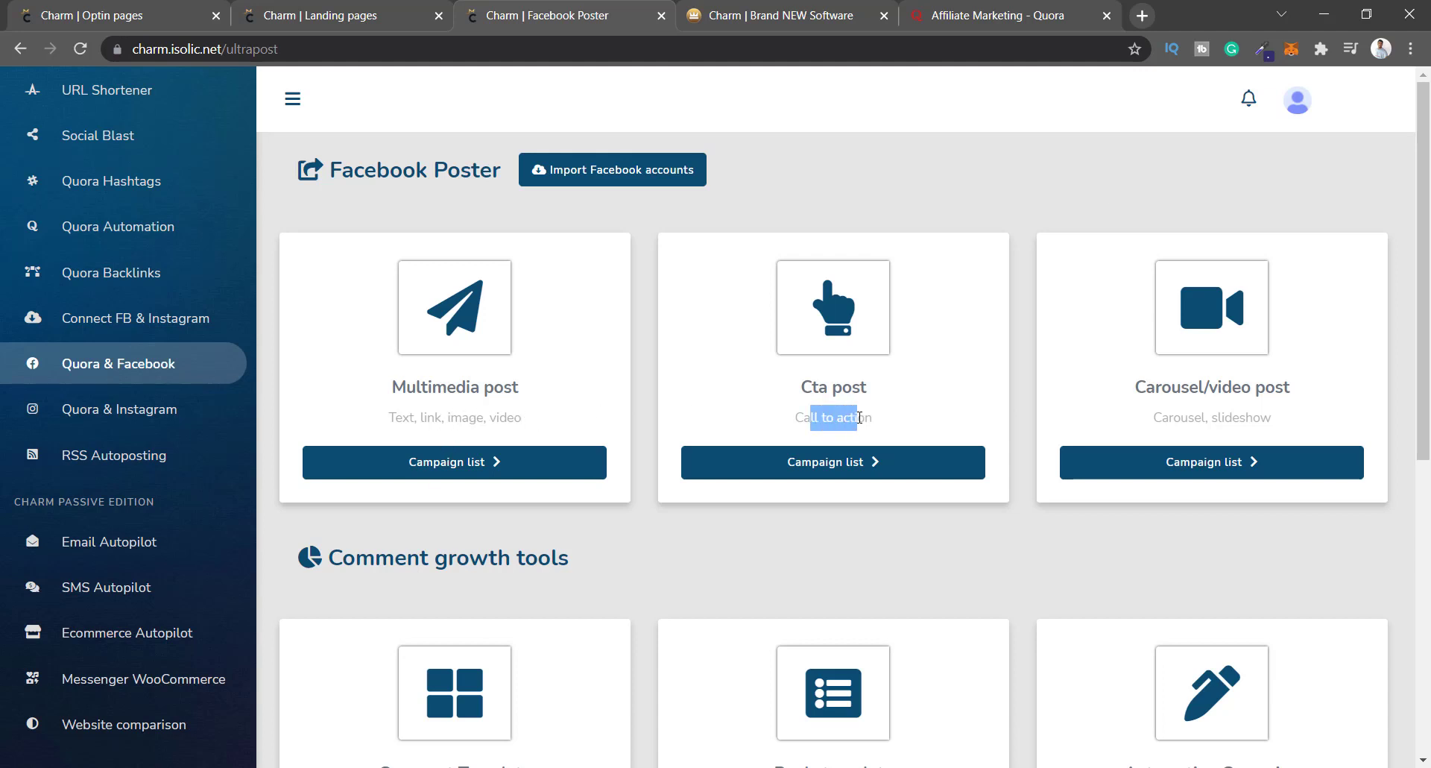
click(1161, 417)
drag(1161, 417, 1264, 419)
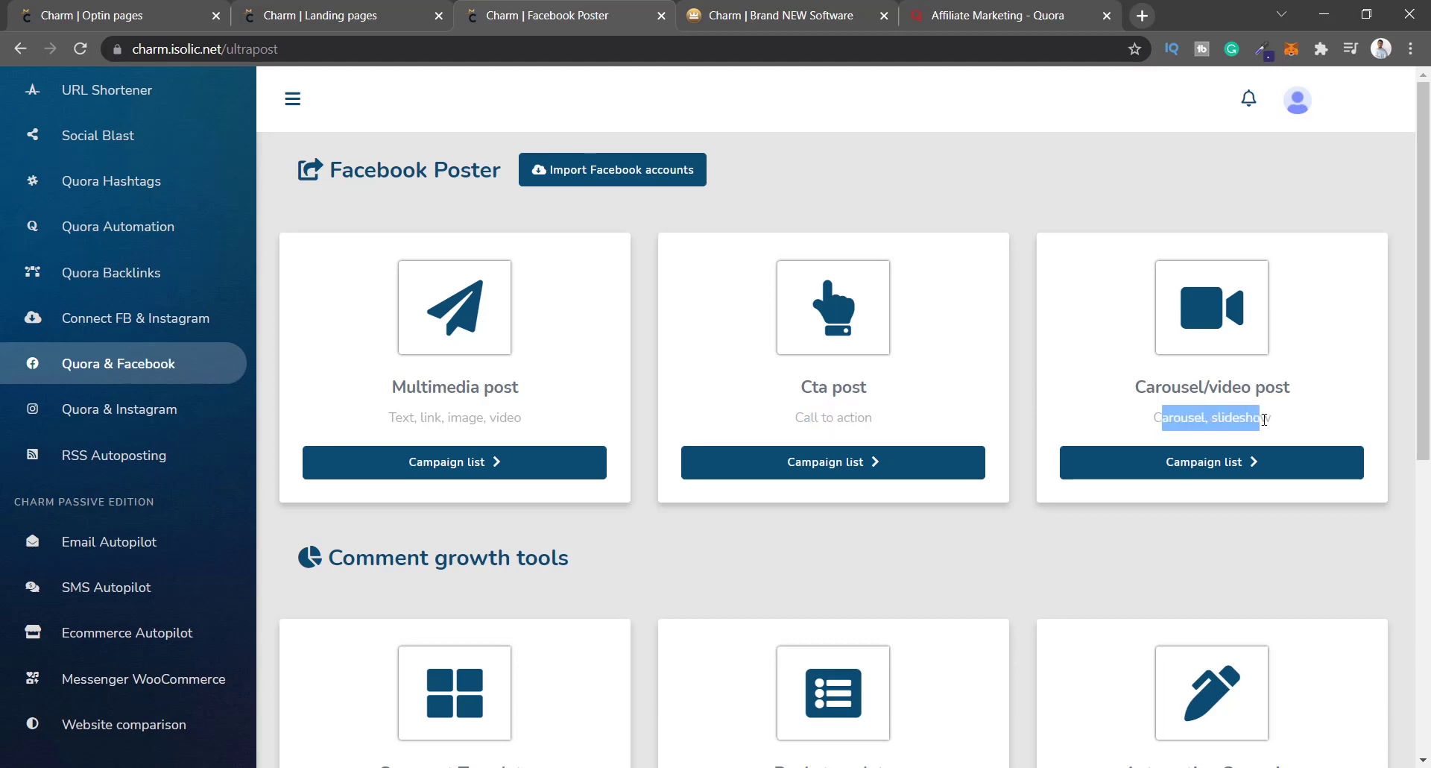
scroll(1193, 447, down, 5)
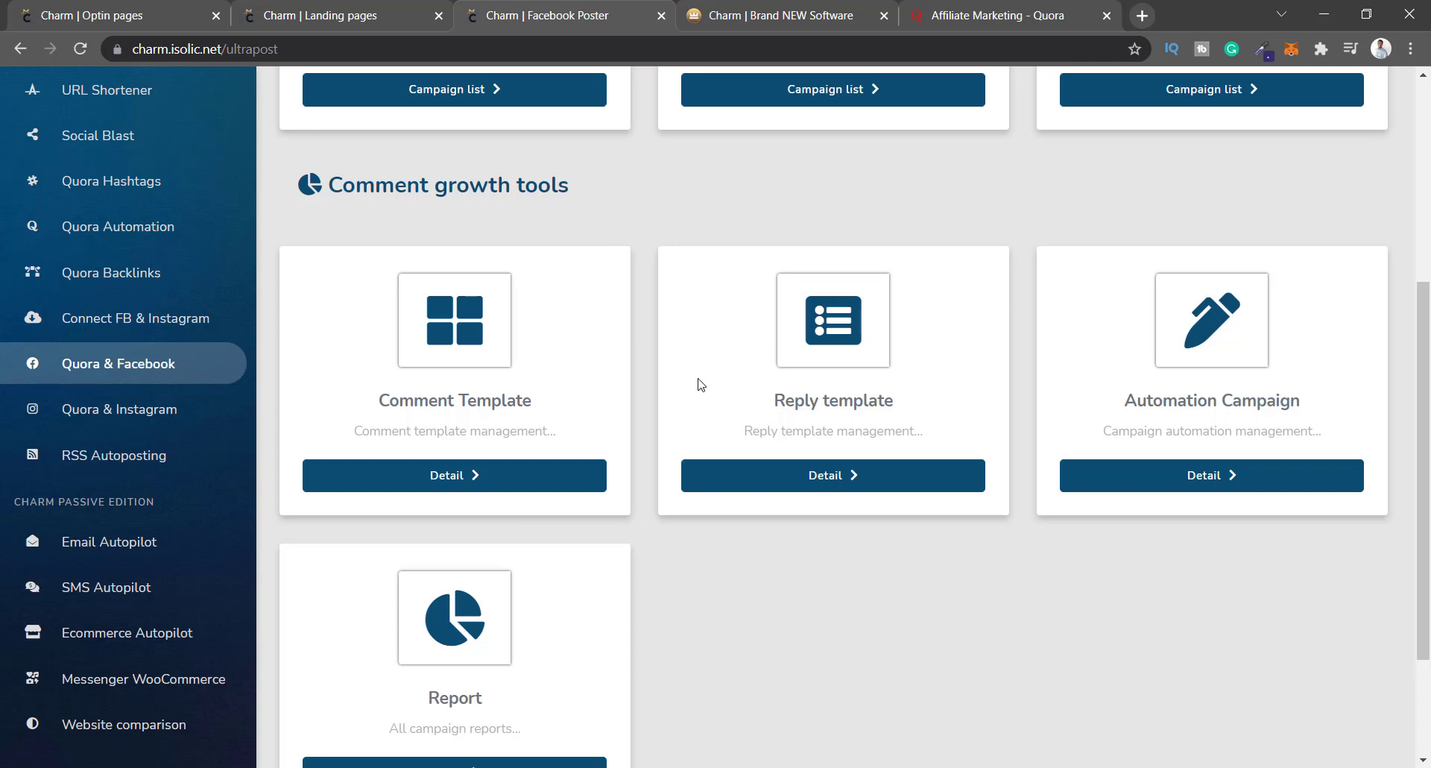
Go from Quora & Instagram to the still-empty RSS Autoposting page.
click(158, 414)
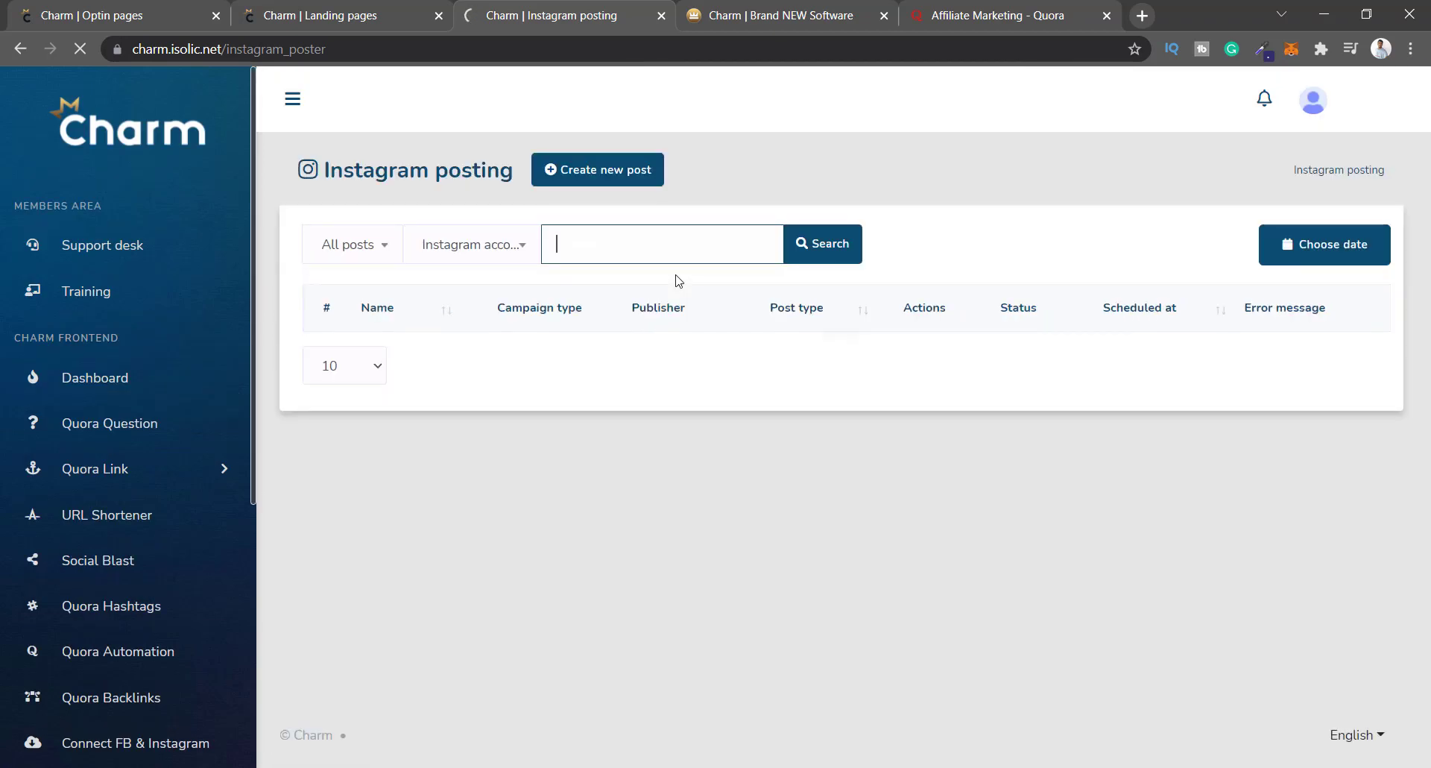
scroll(119, 477, down, 3)
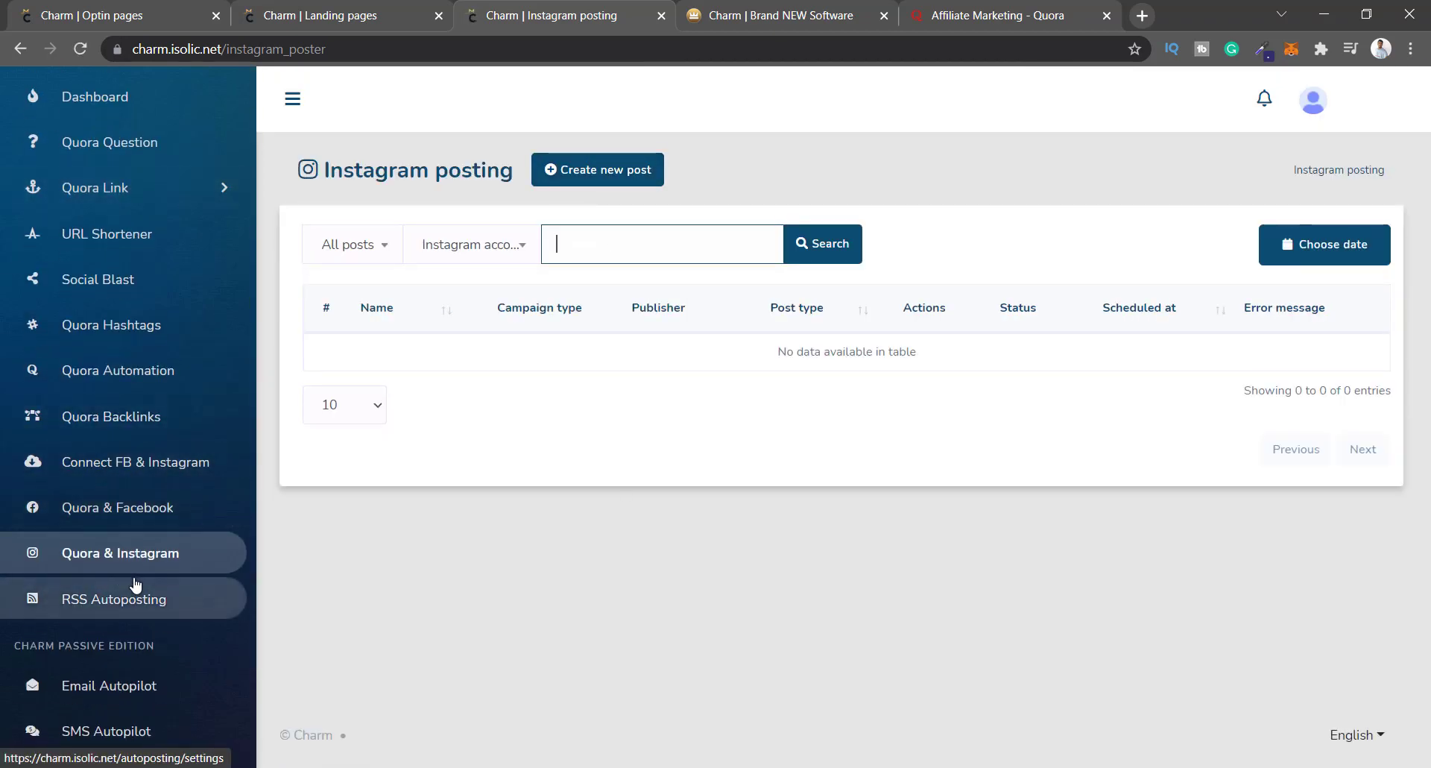
click(75, 612)
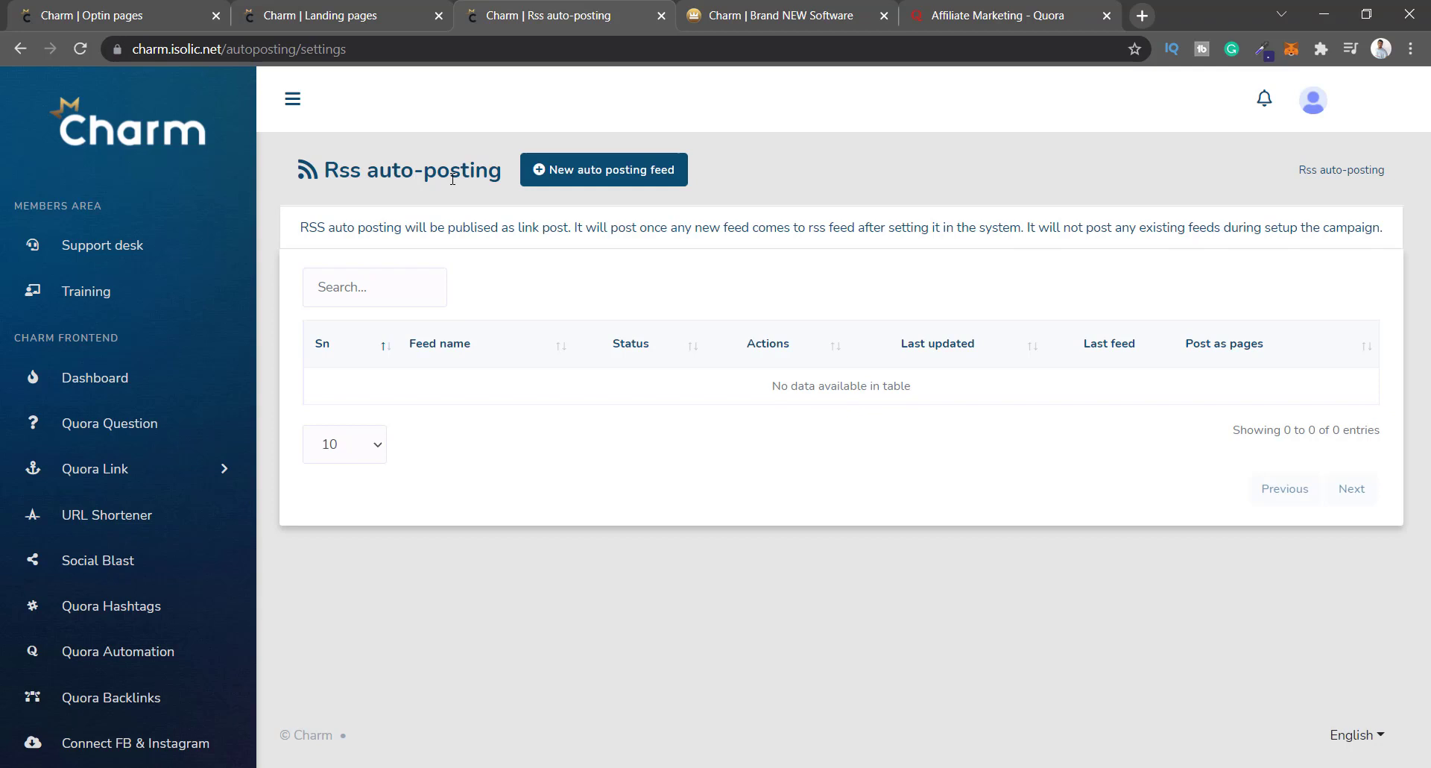
Scroll the sidebar down to Charm Passive Edition and open Email Autopilot.
drag(339, 179, 425, 176)
click(453, 176)
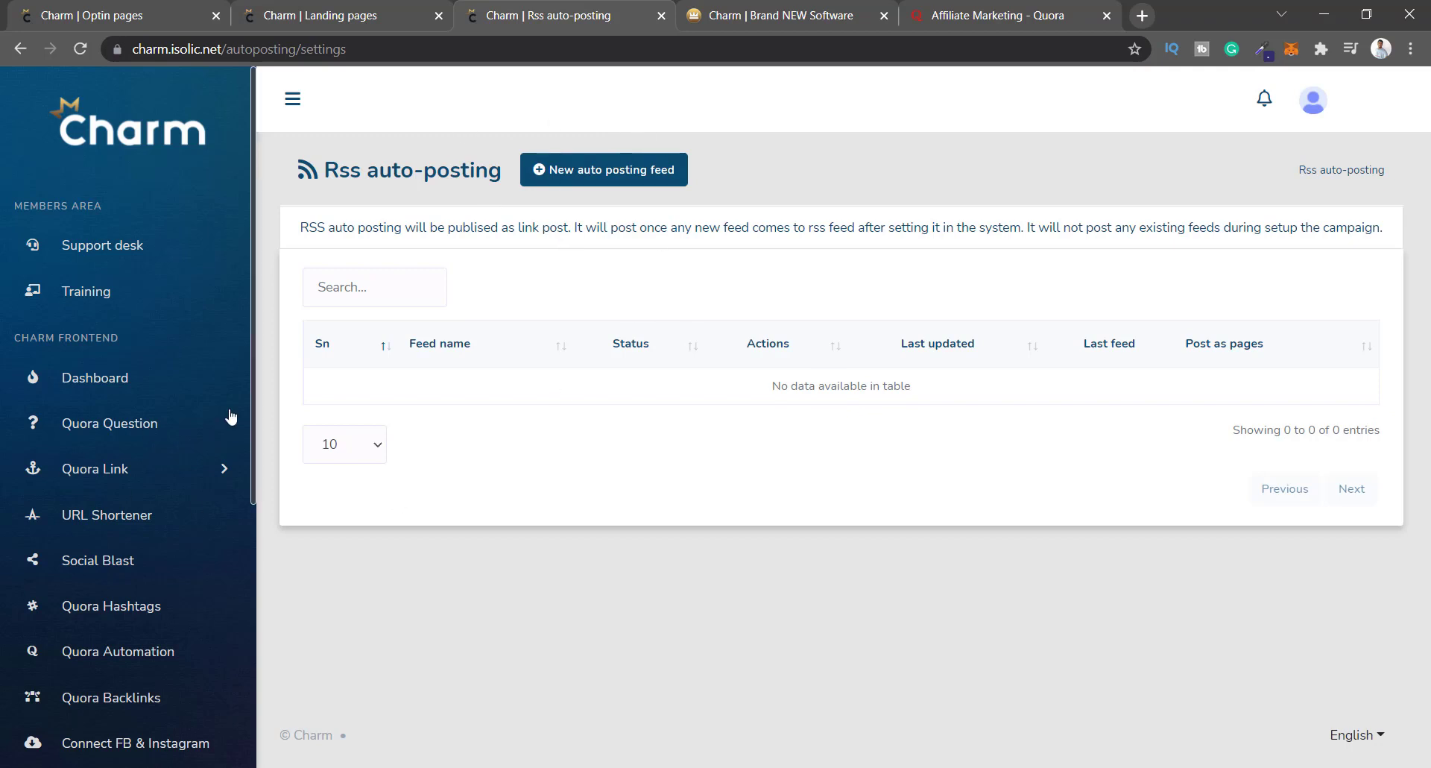
scroll(70, 447, down, 5)
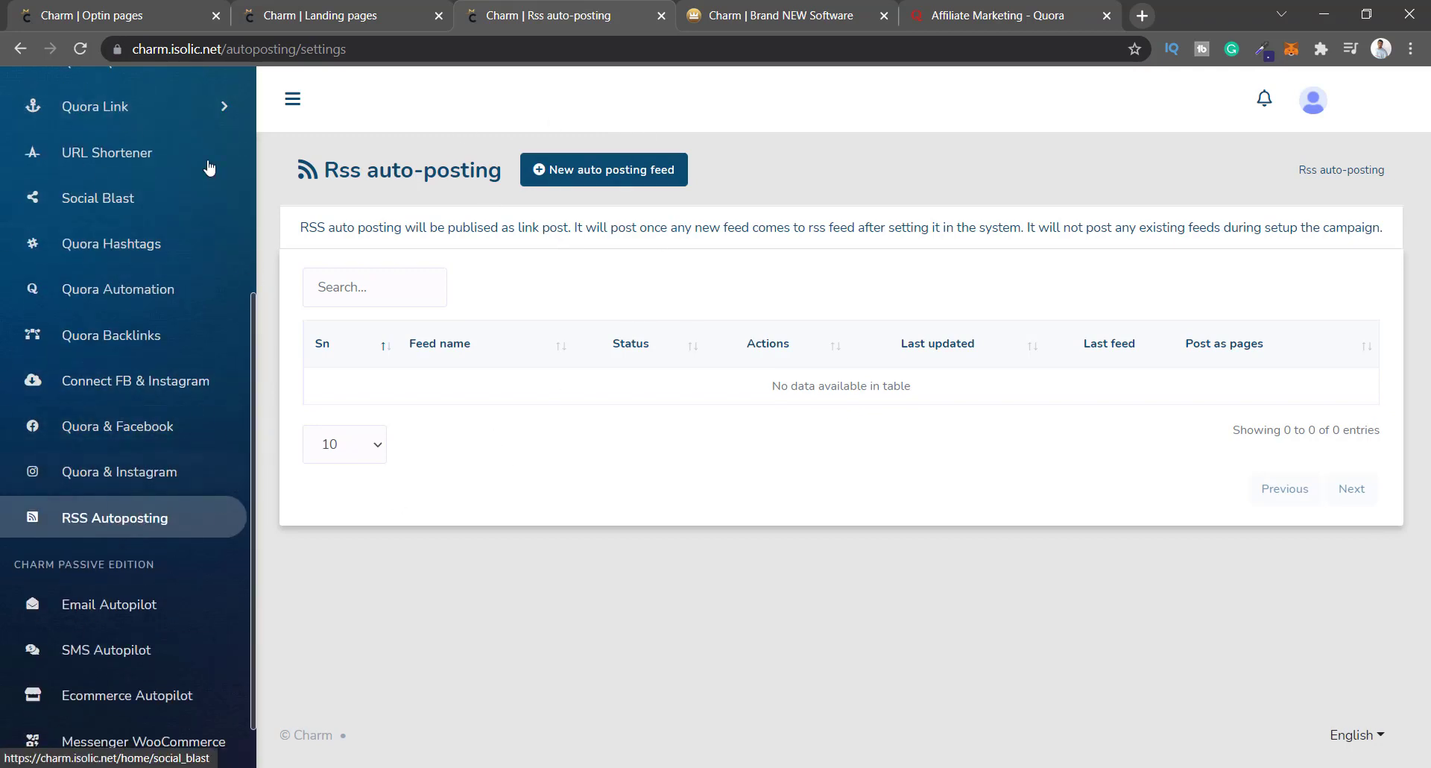
scroll(45, 589, down, 1)
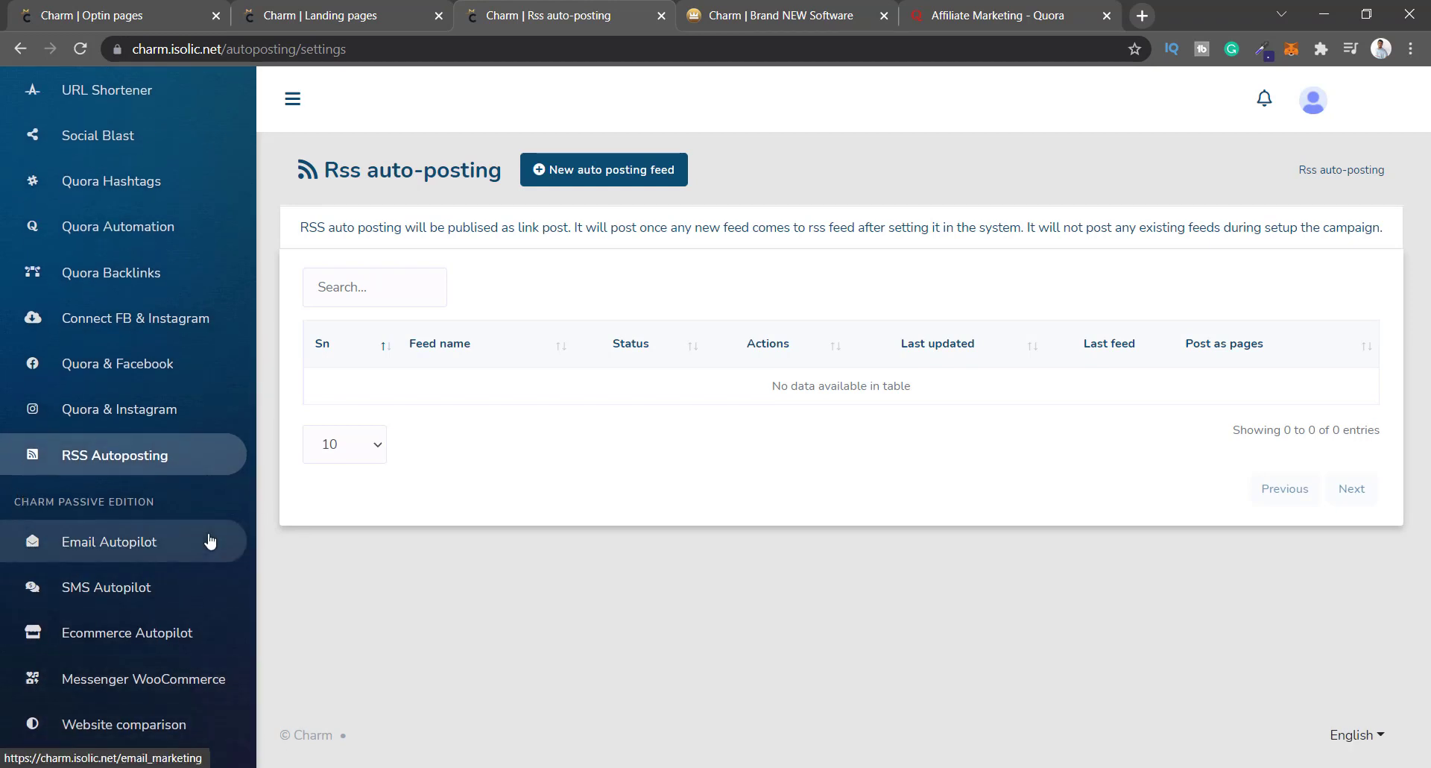
scroll(130, 382, up, 4)
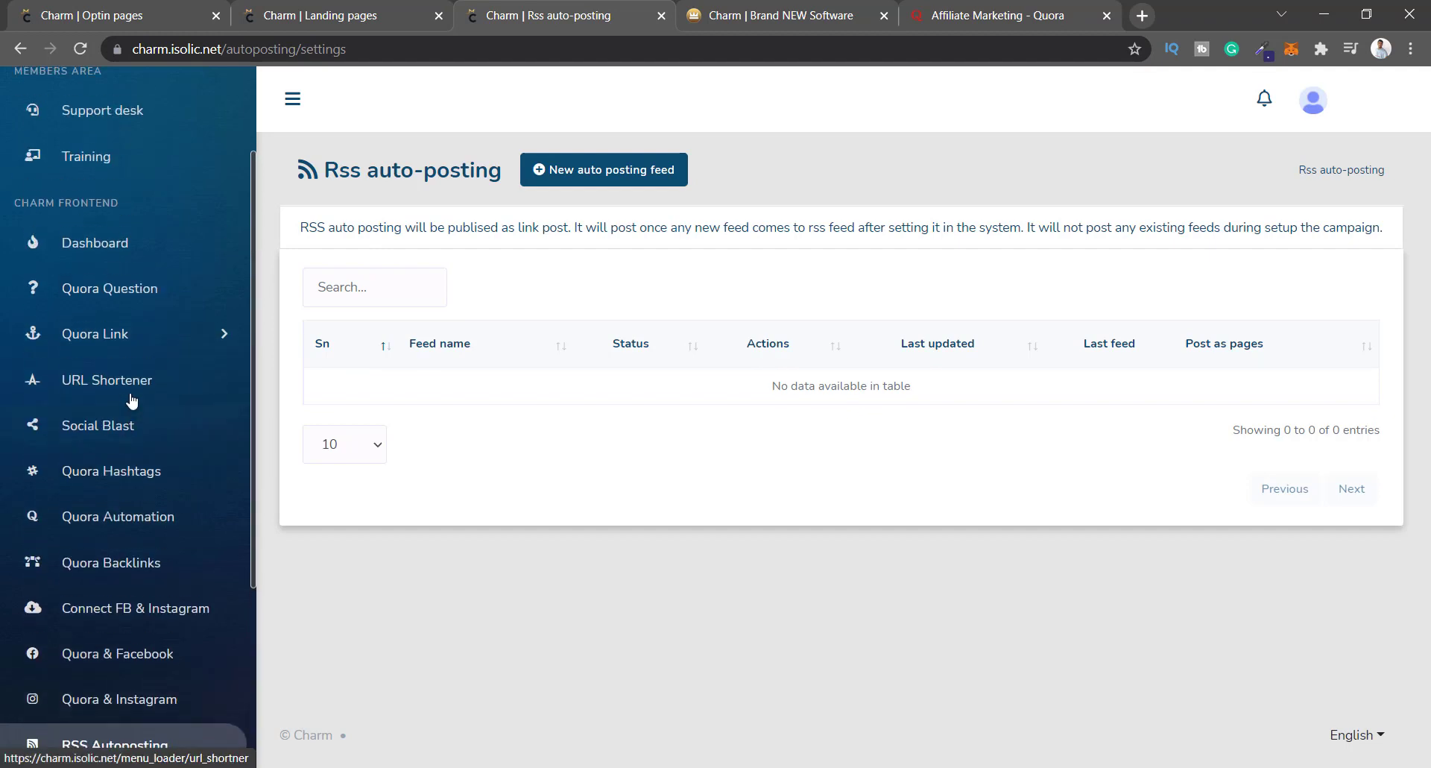
scroll(189, 595, down, 4)
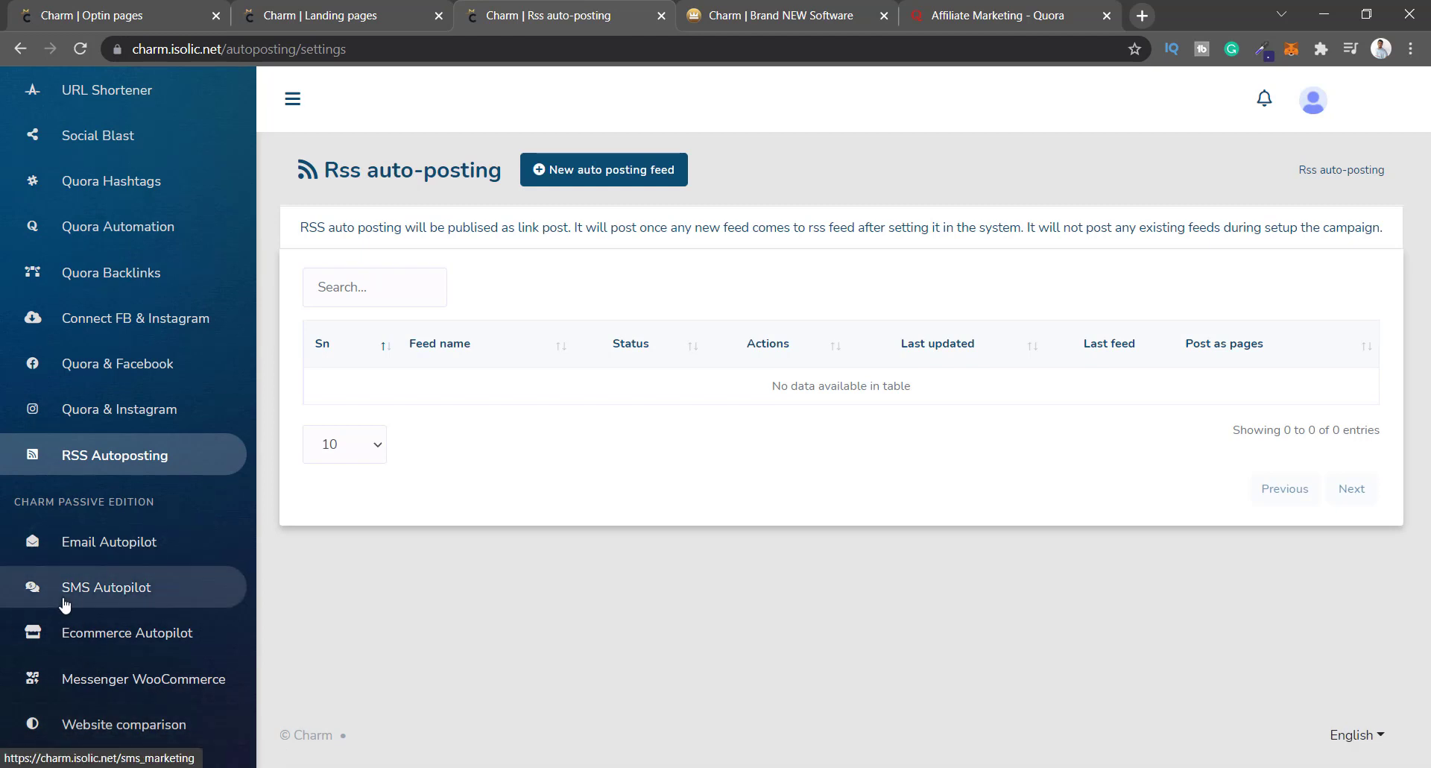
click(22, 539)
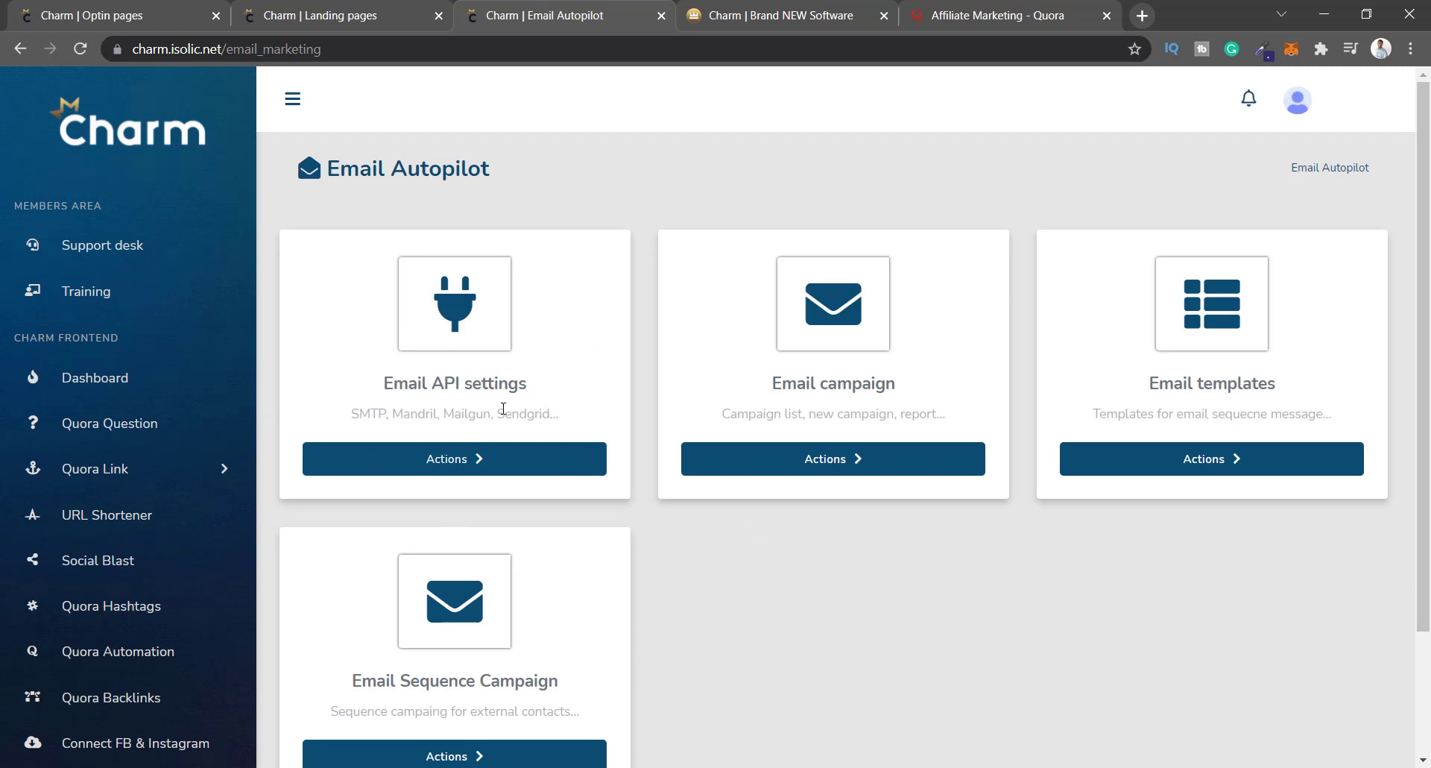
Glance at the Landing pages and getcharm.org tabs, then come back to Email Autopilot.
scroll(730, 398, down, 3)
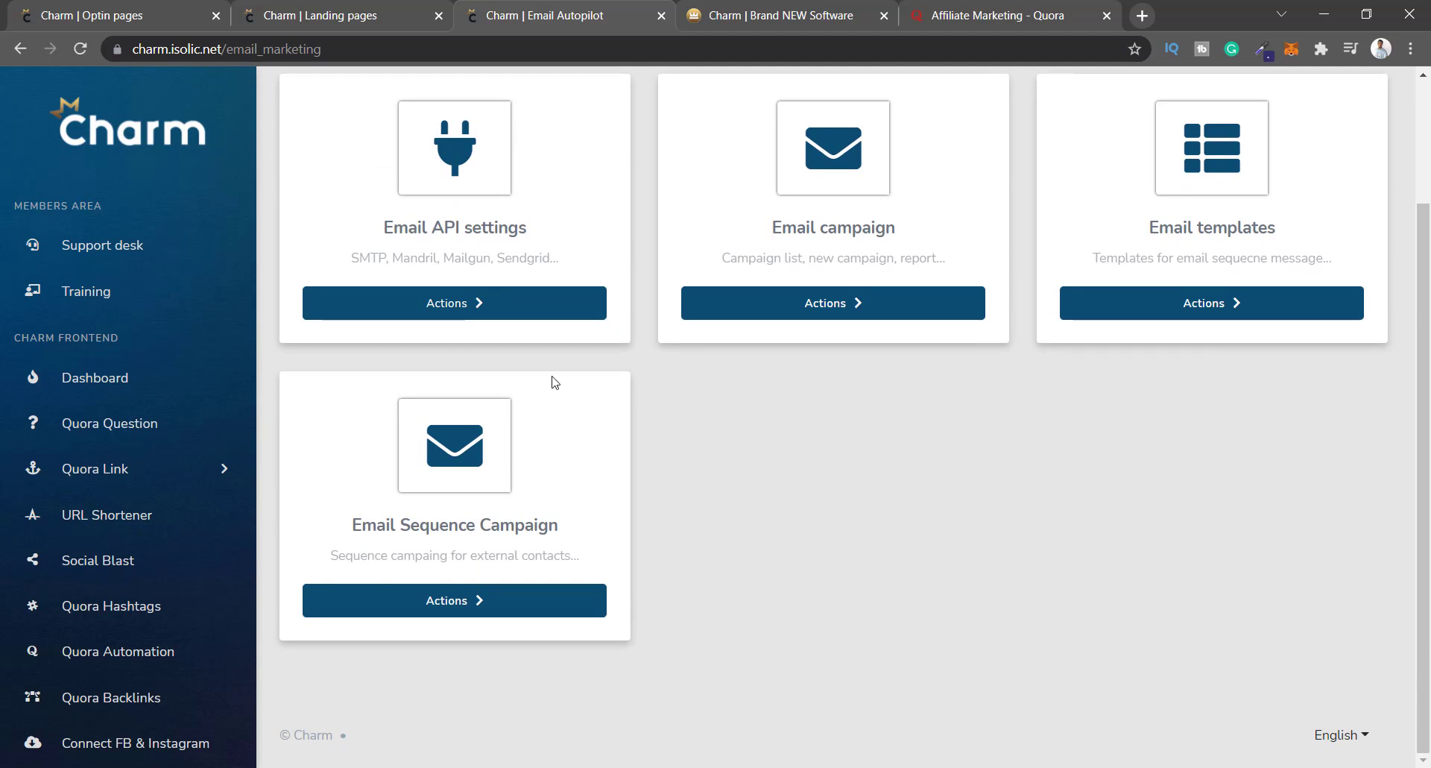
click(301, 7)
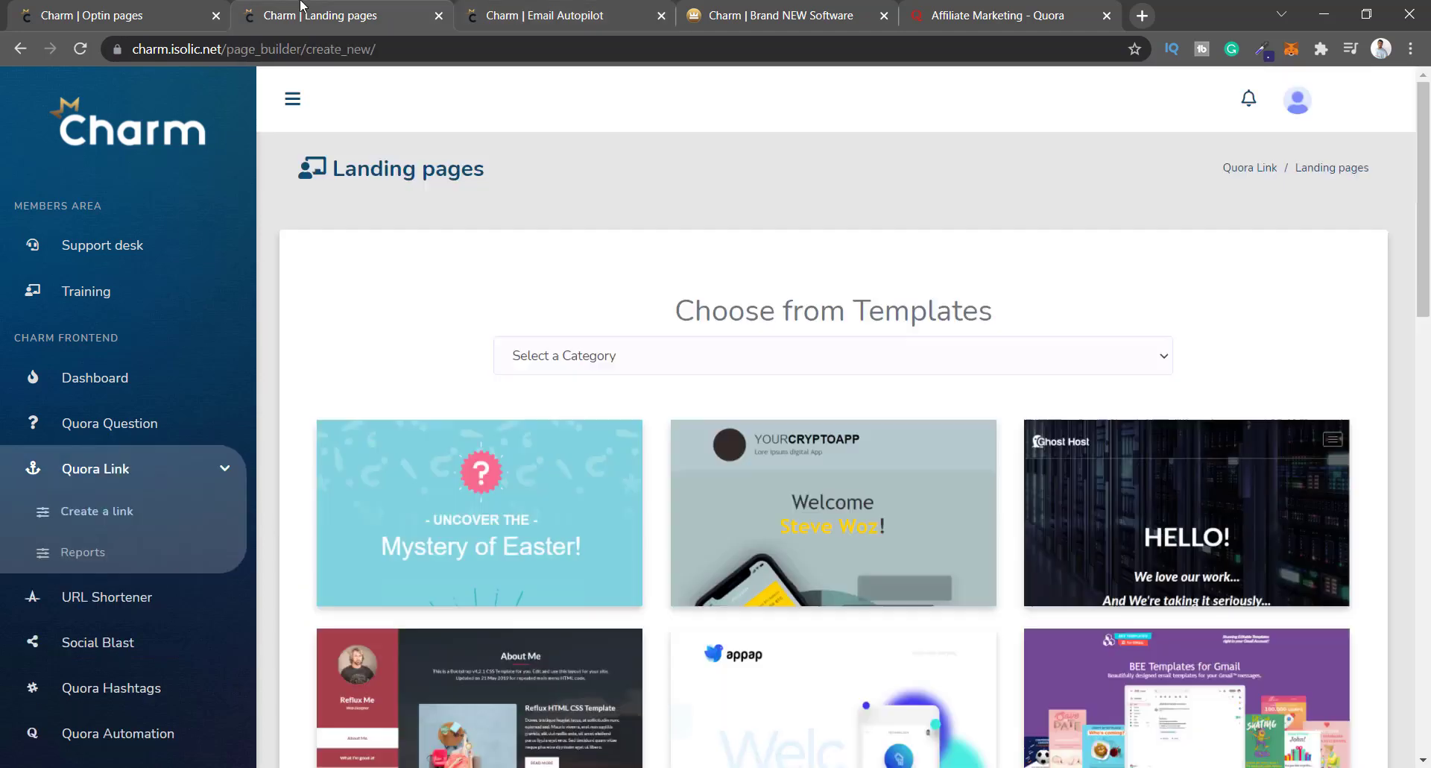
click(590, 7)
click(853, 8)
scroll(864, 325, down, 4)
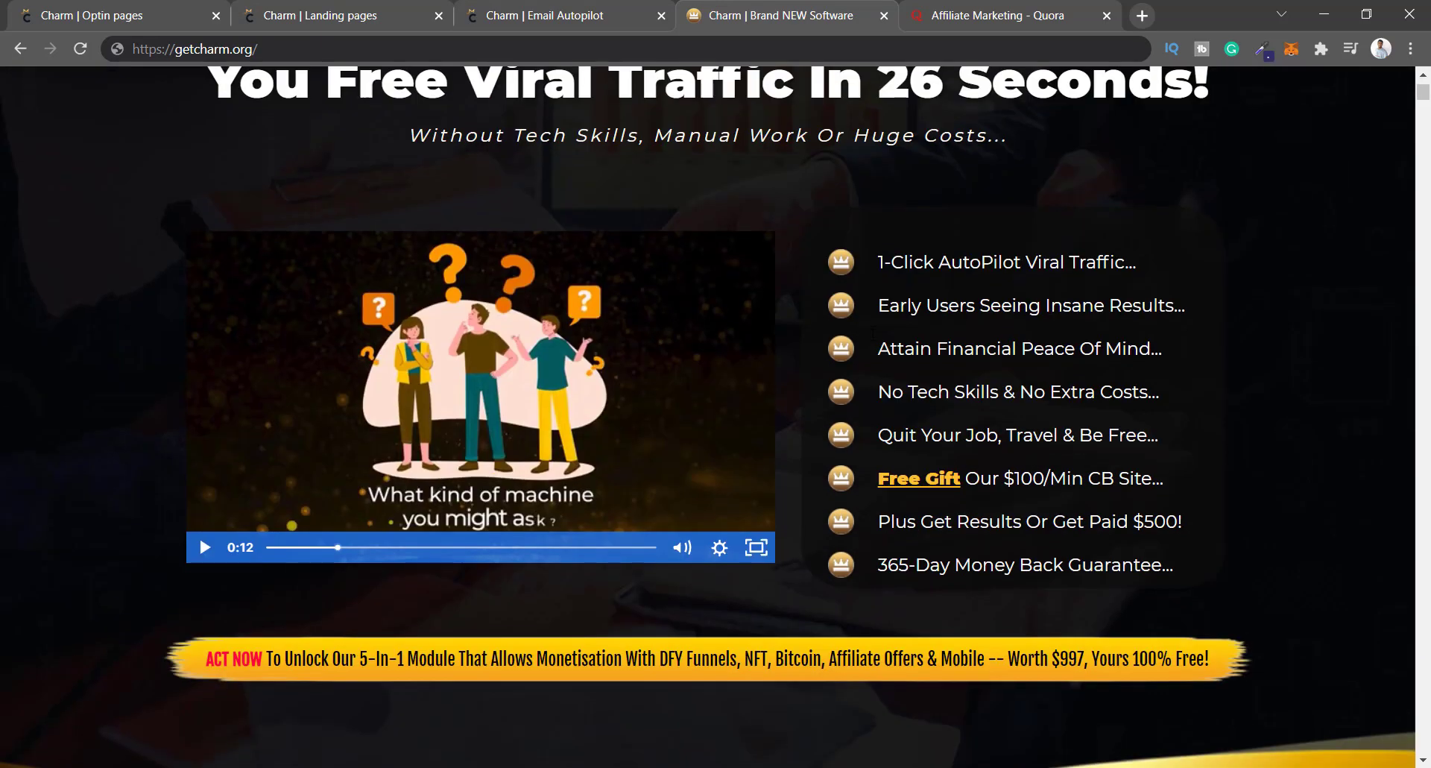
drag(903, 392, 1149, 391)
click(775, 6)
click(617, 7)
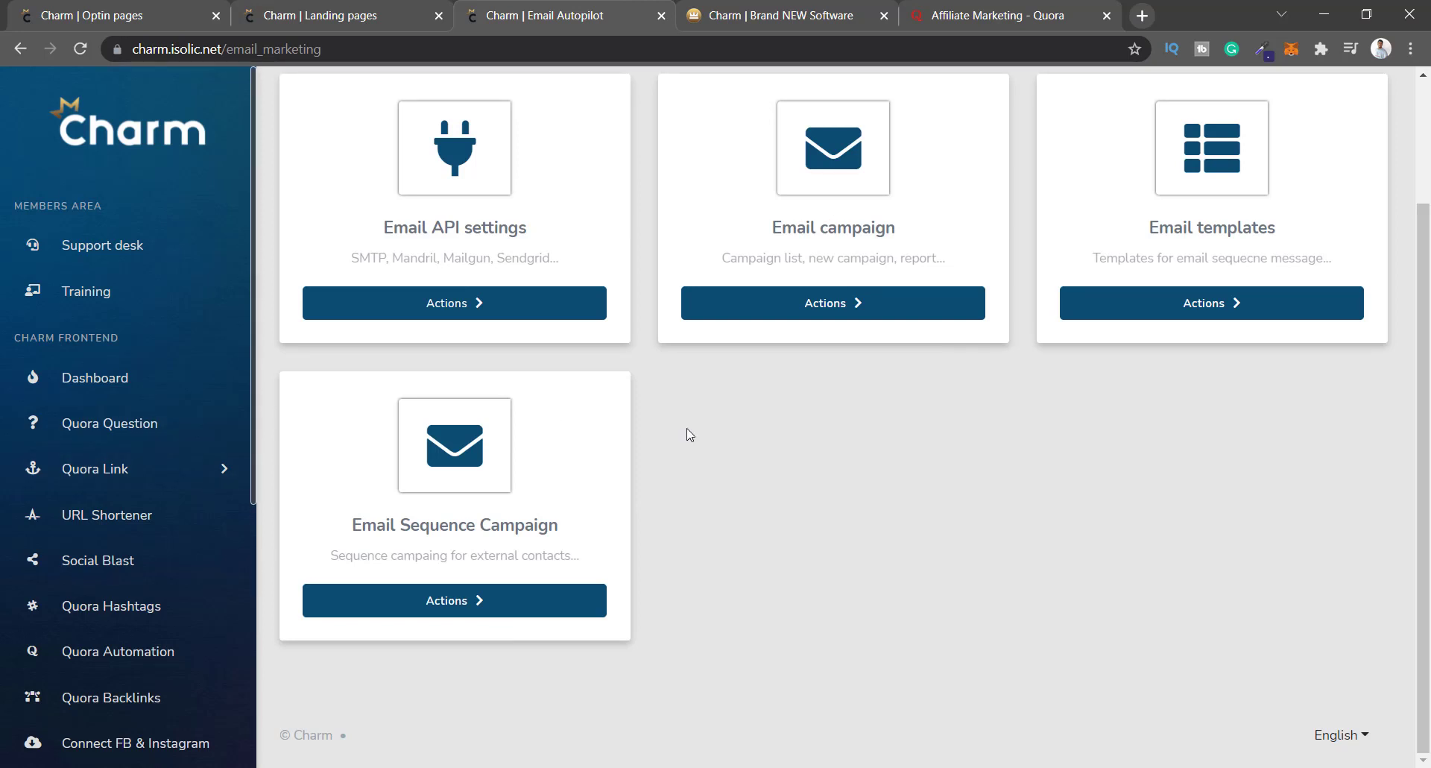